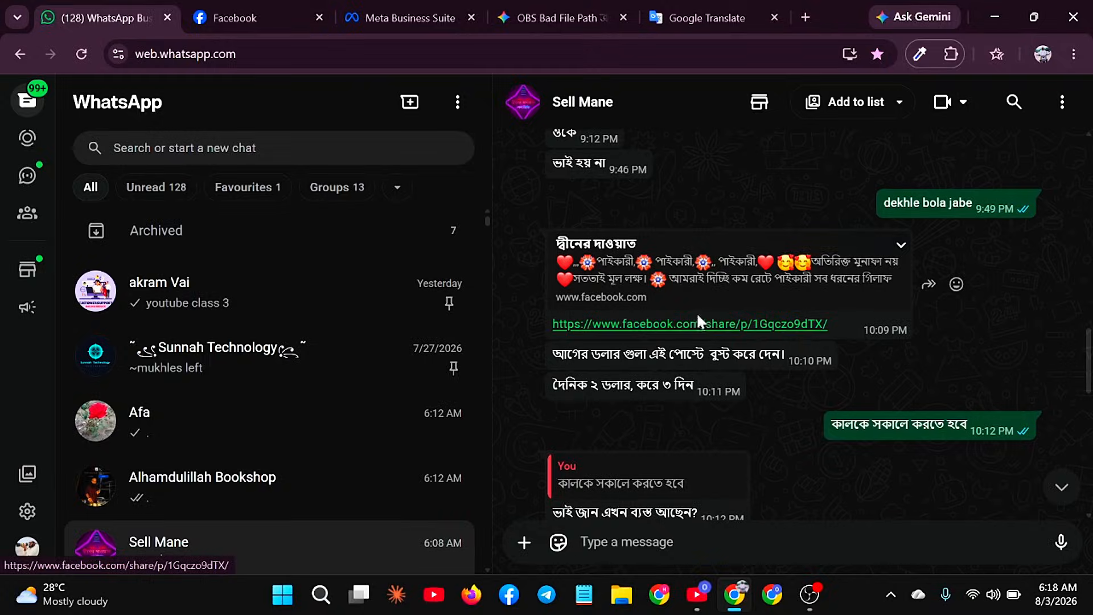
Open the Facebook post link shared in the WhatsApp chat and read through the post's text and product photos
click(705, 302)
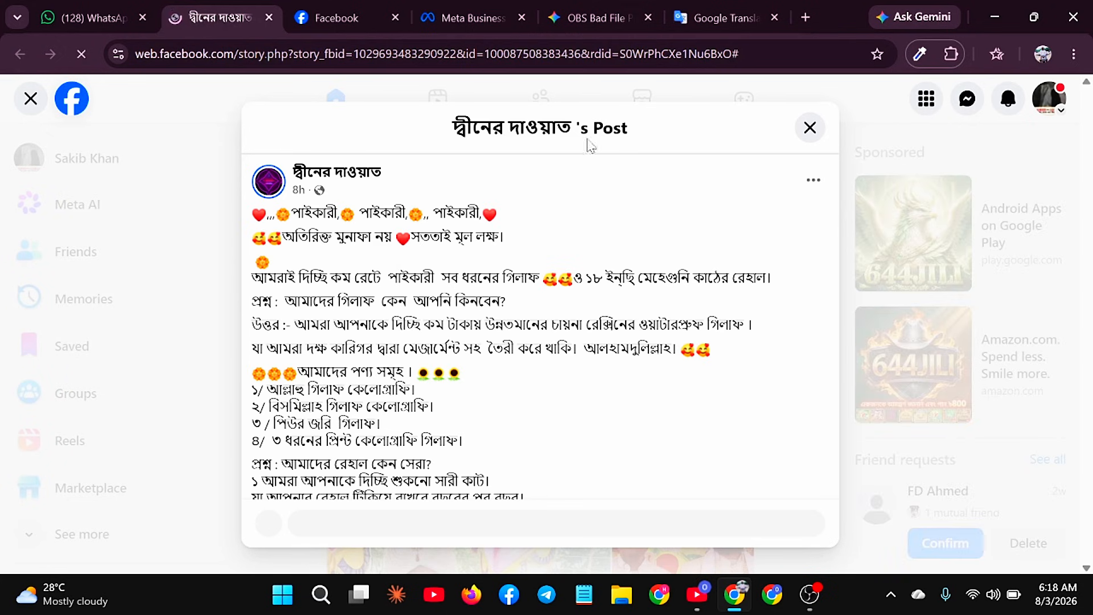
scroll(397, 408, down, 10)
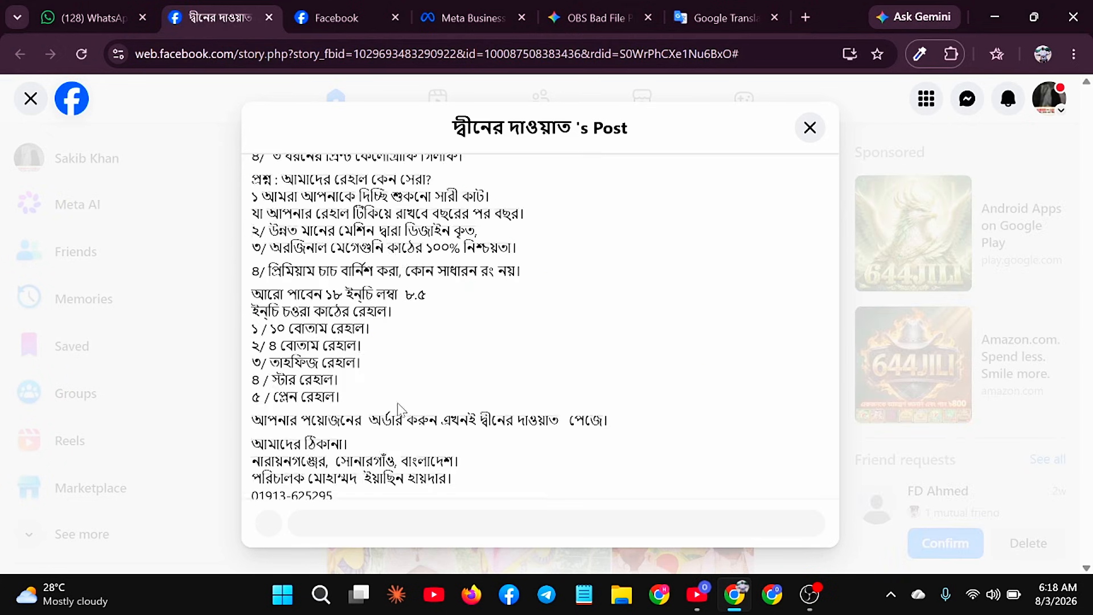
scroll(398, 408, down, 8)
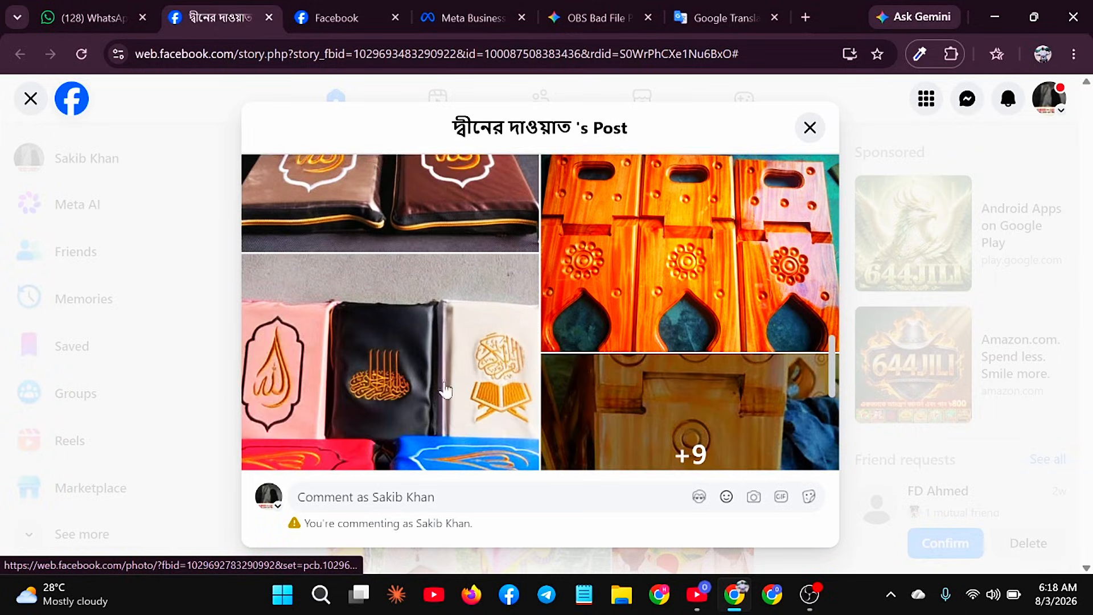
scroll(496, 281, up, 6)
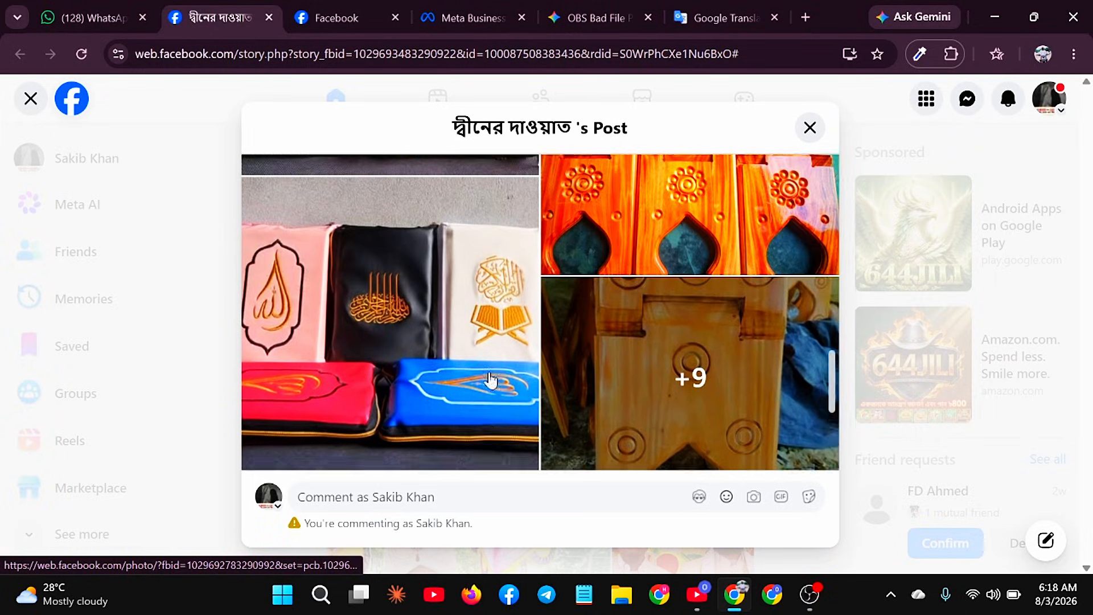
scroll(516, 336, up, 8)
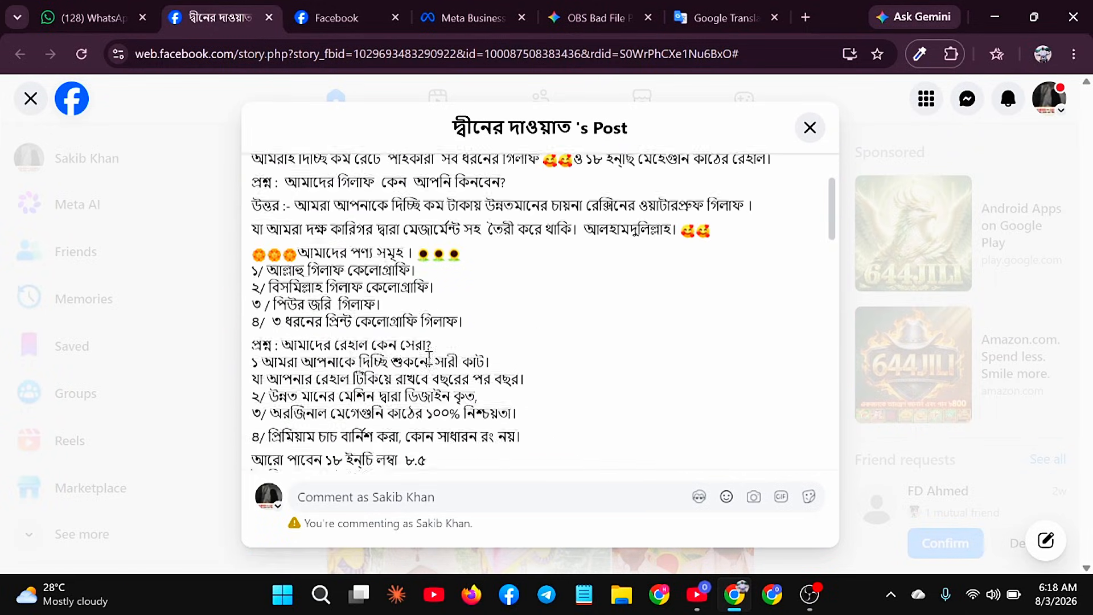
scroll(428, 336, up, 2)
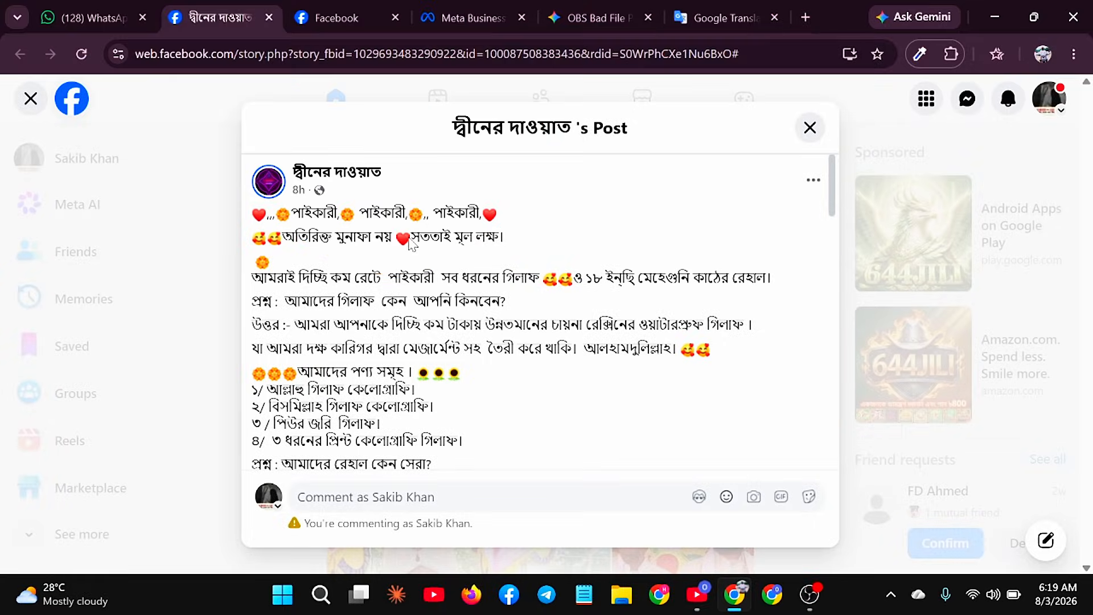
Switch to Meta Business Suite, open Ads Manager for the ProMaster Portfolio and dismiss the notice about measuring results
click(484, 11)
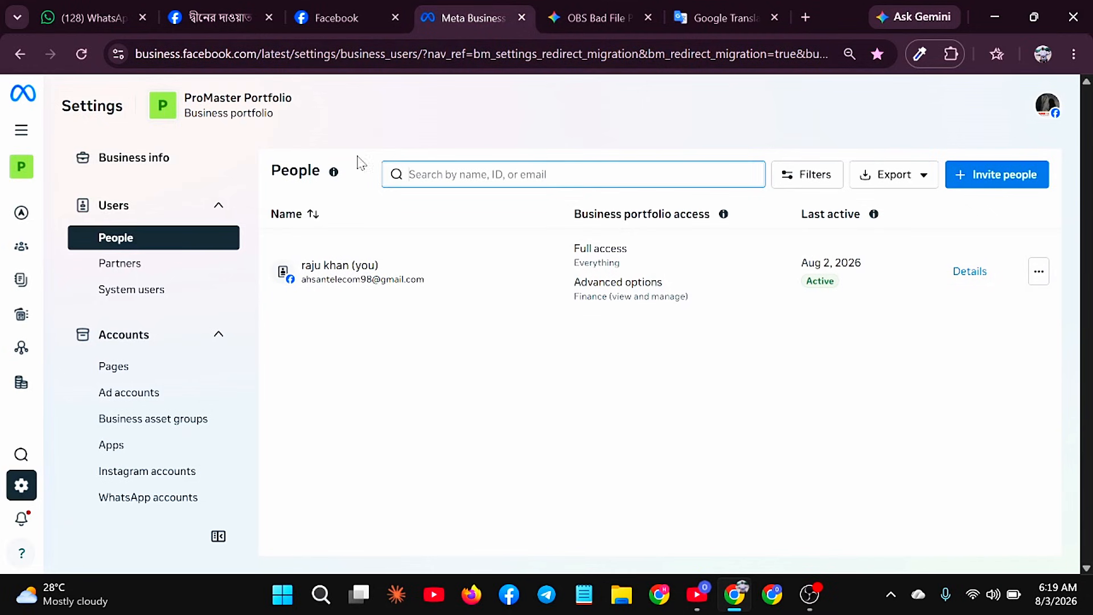
mouse_move(19, 119)
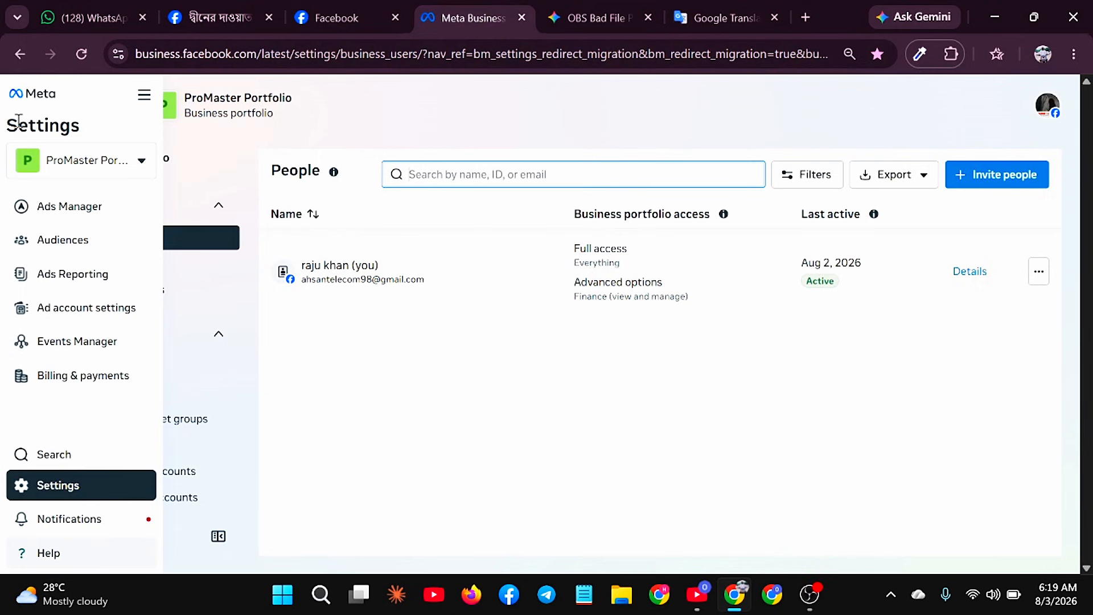
click(70, 206)
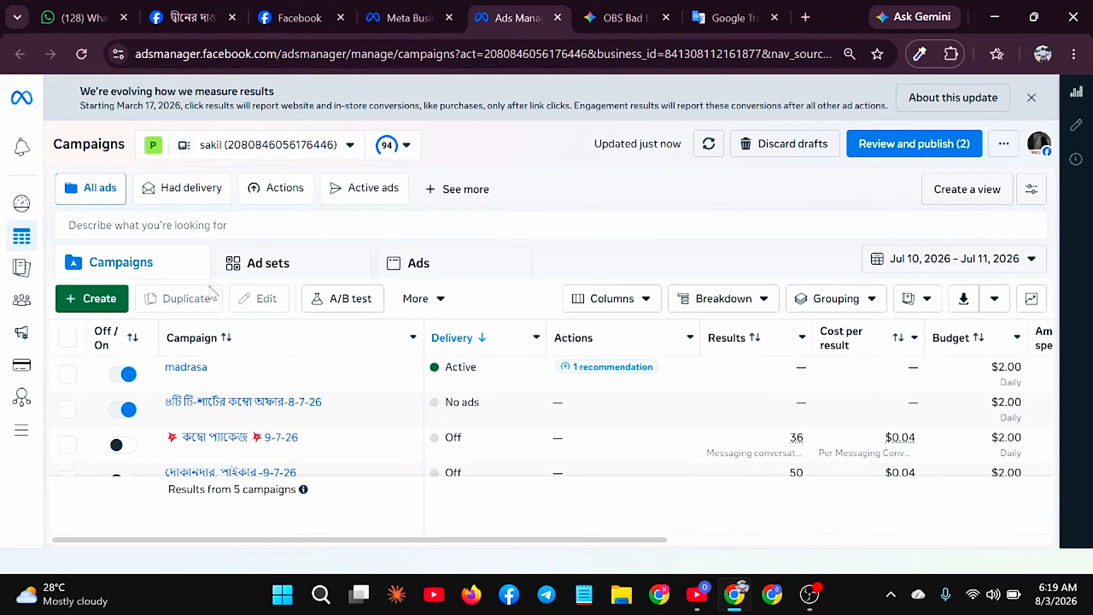
click(1032, 99)
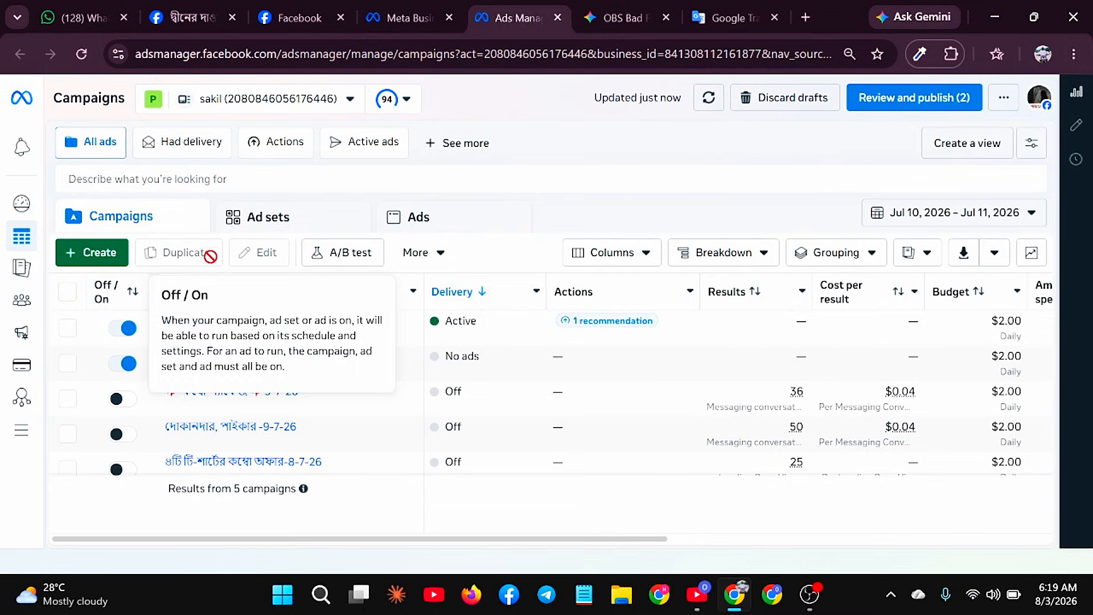
Create a new Auction campaign with the Sales objective
click(93, 256)
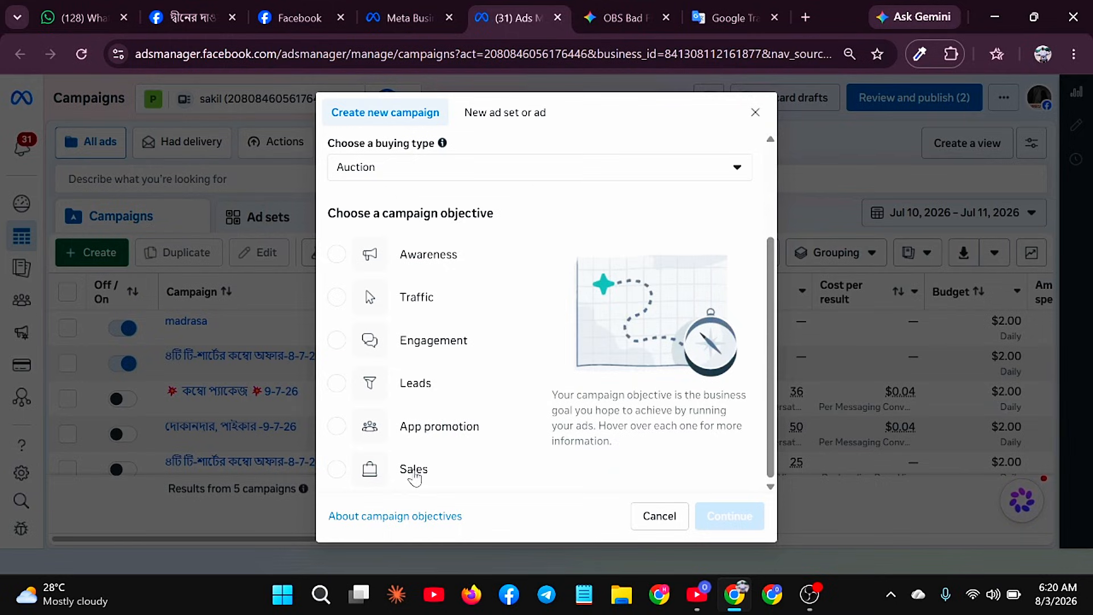
scroll(415, 478, down, 3)
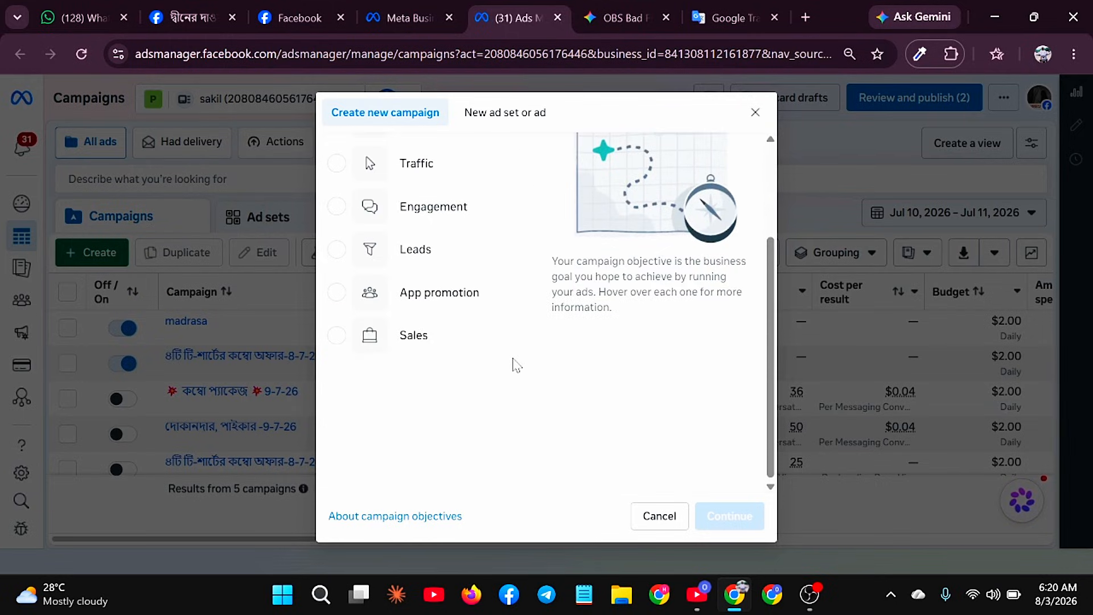
click(344, 338)
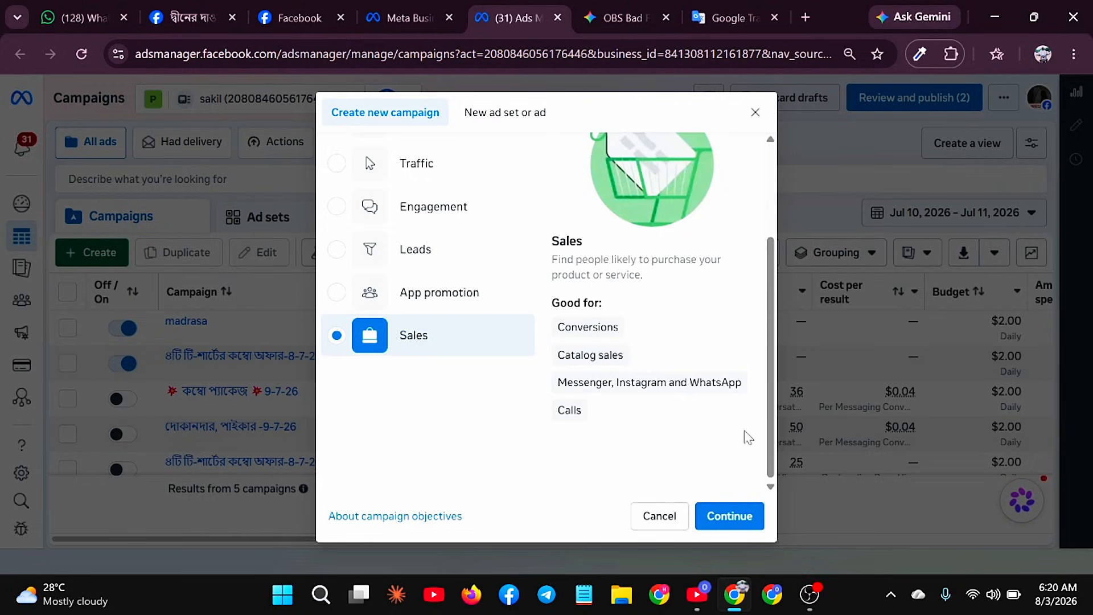
click(729, 518)
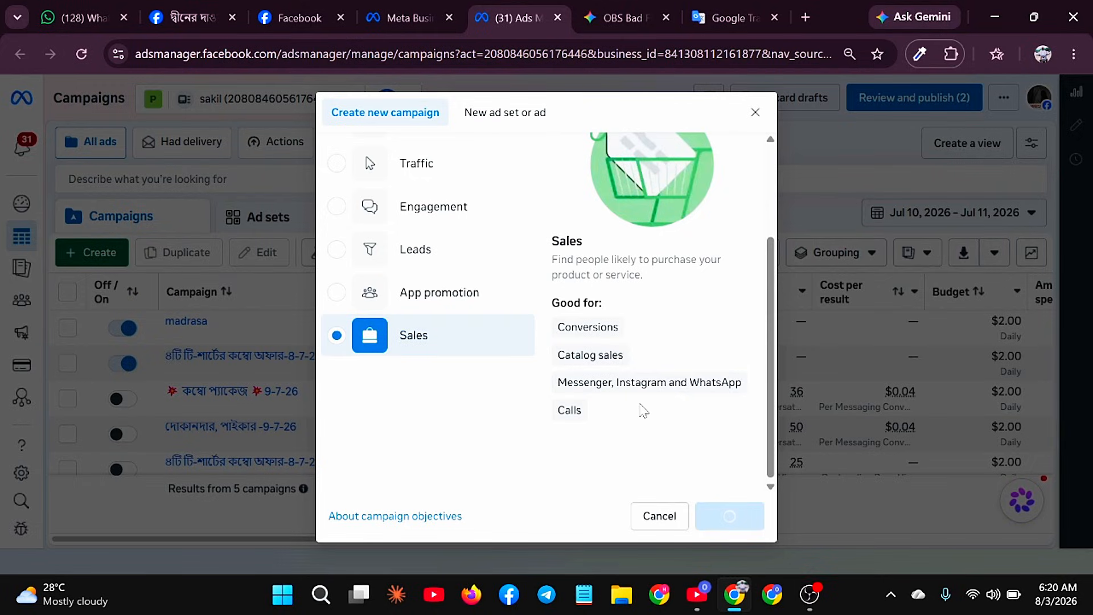
scroll(512, 361, up, 3)
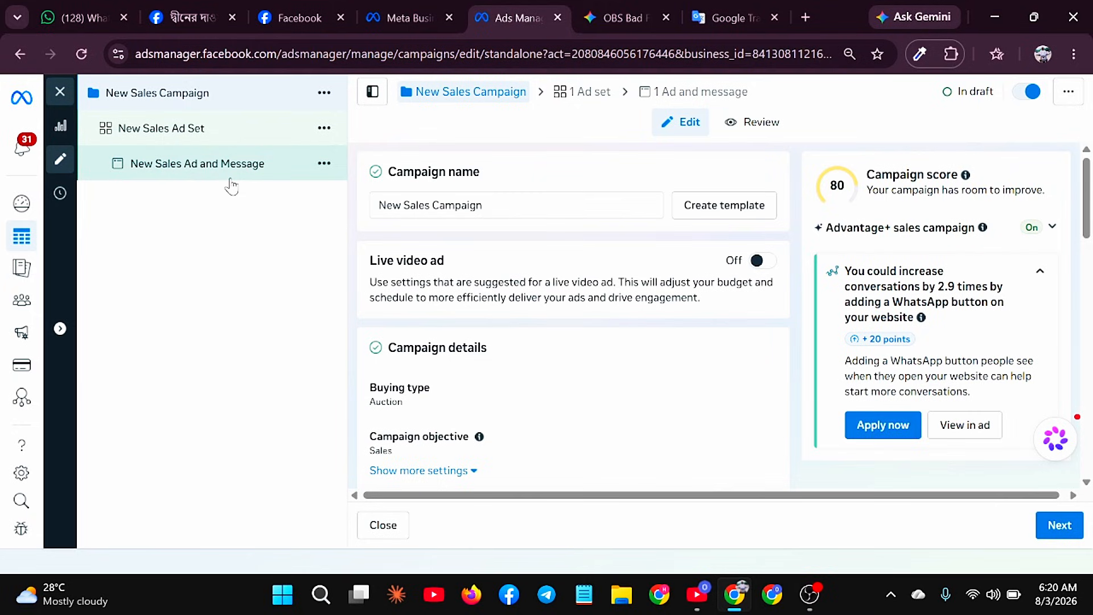
Name the campaign পাইকারী-3-8-26, reusing the word পাইকারী from the clipboard history
triple_click(434, 206)
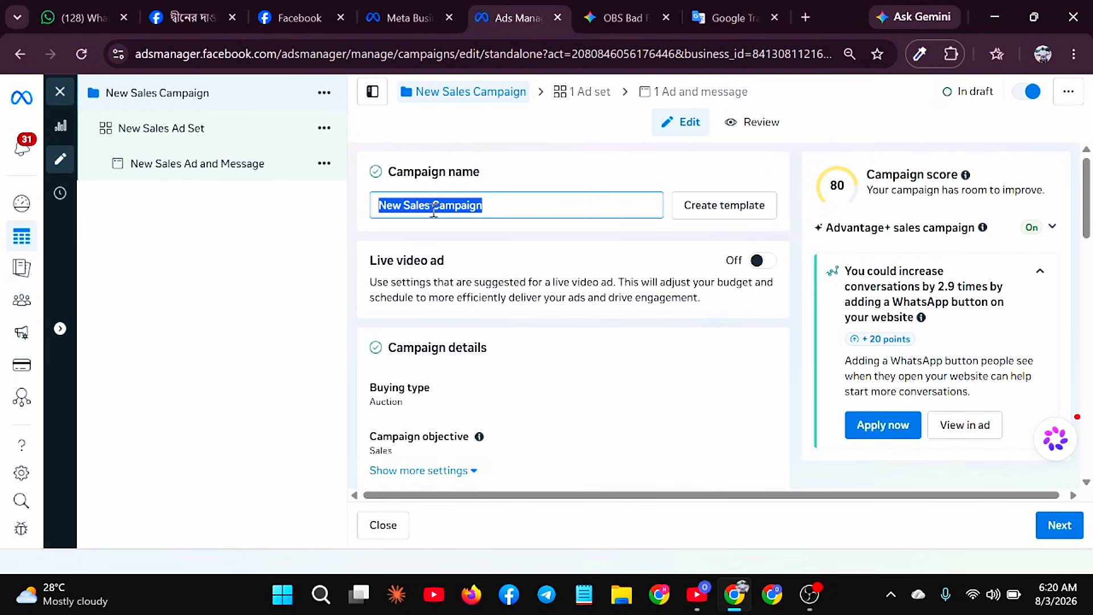
key(super+v)
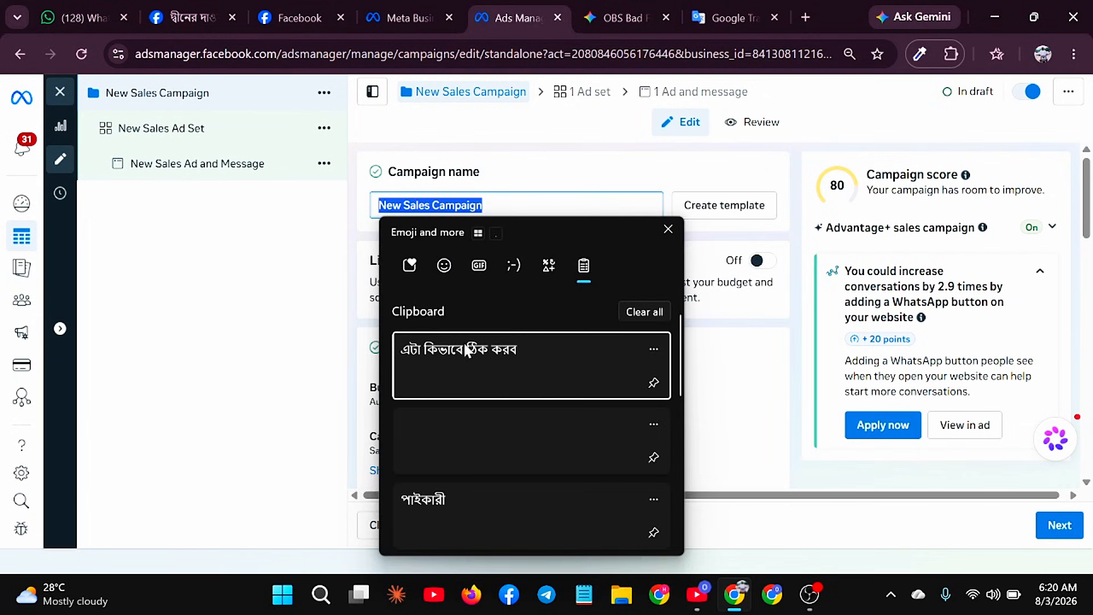
click(453, 508)
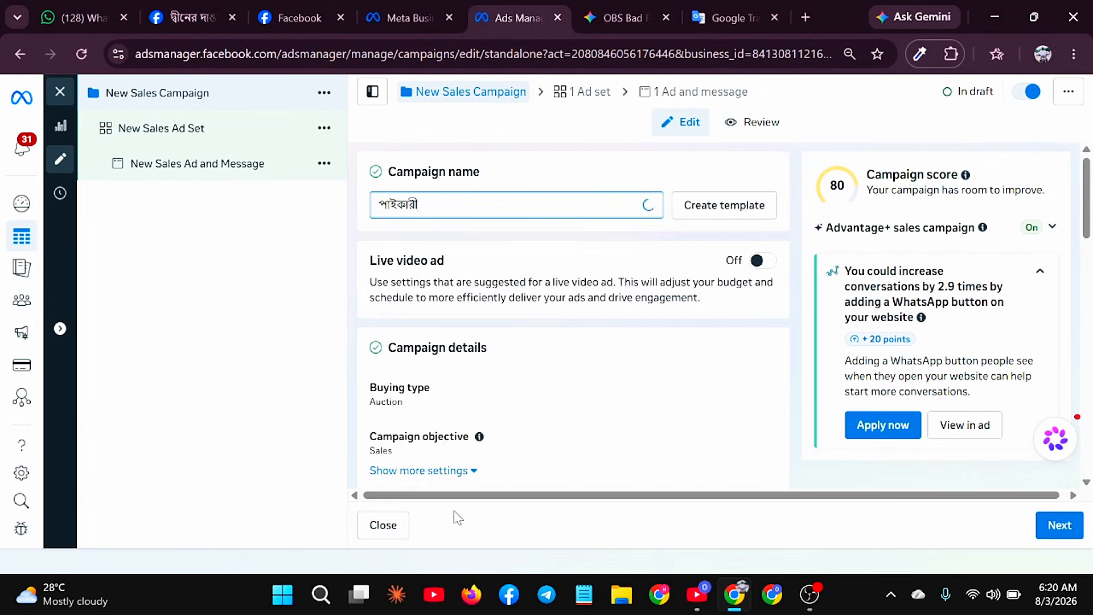
double_click(398, 208)
right_click(398, 208)
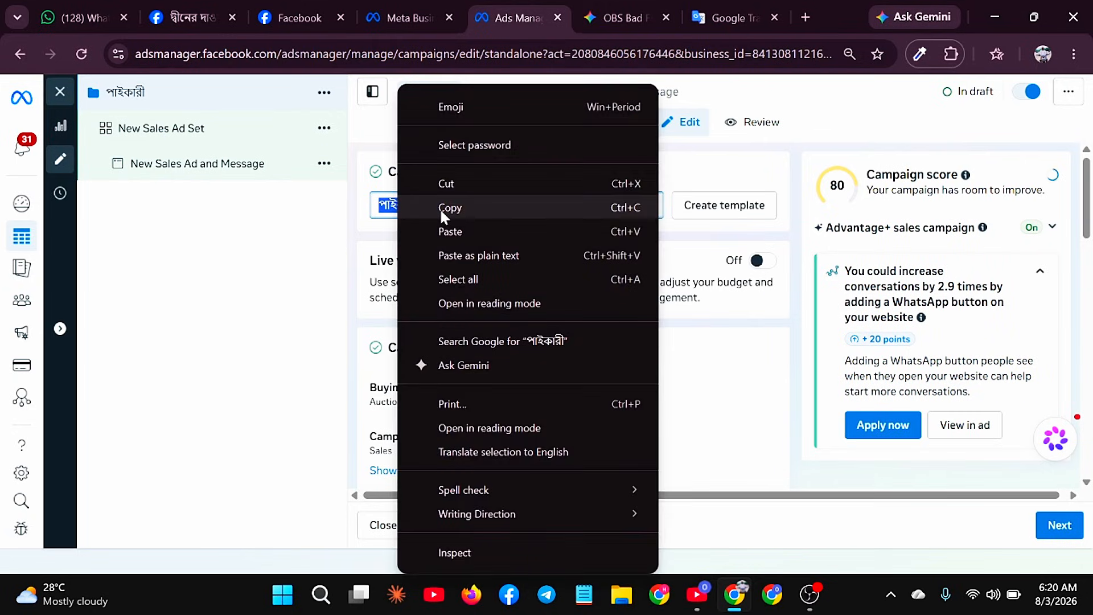
click(439, 207)
click(442, 205)
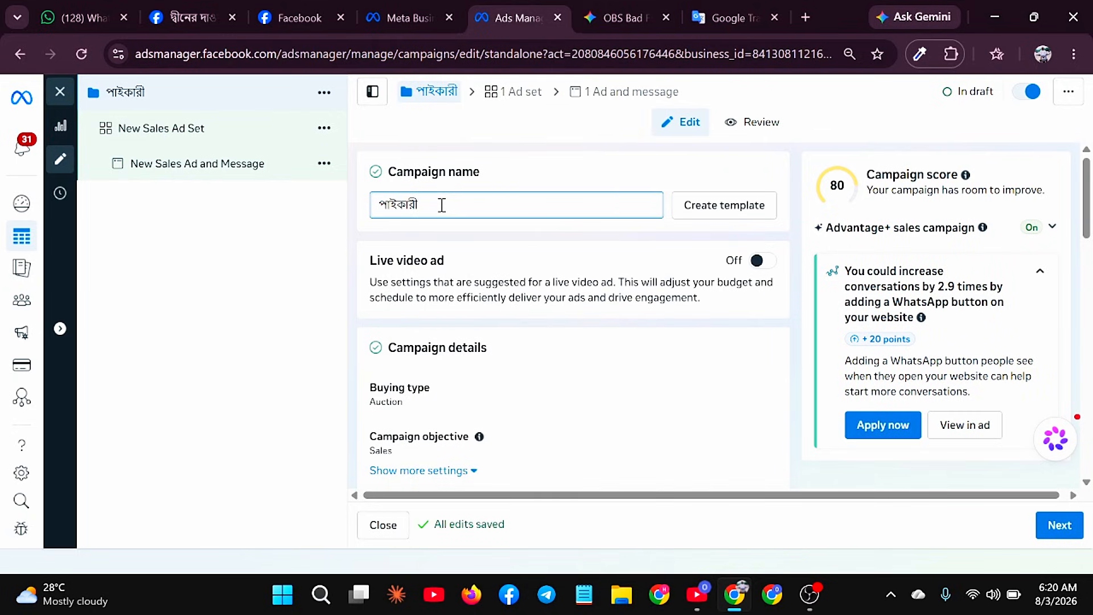
text(-)
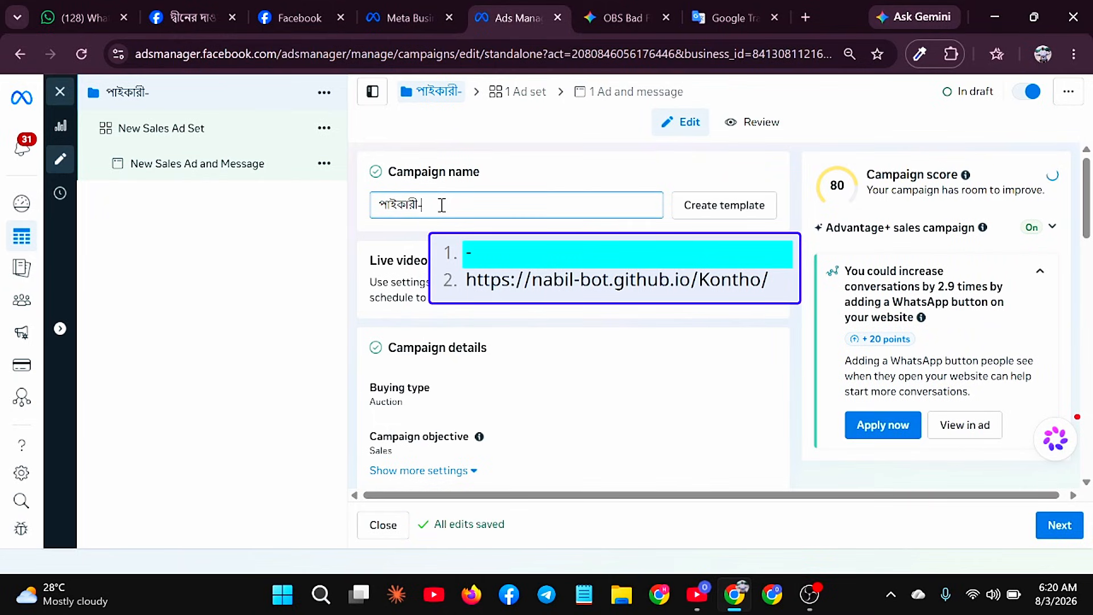
text(3-)
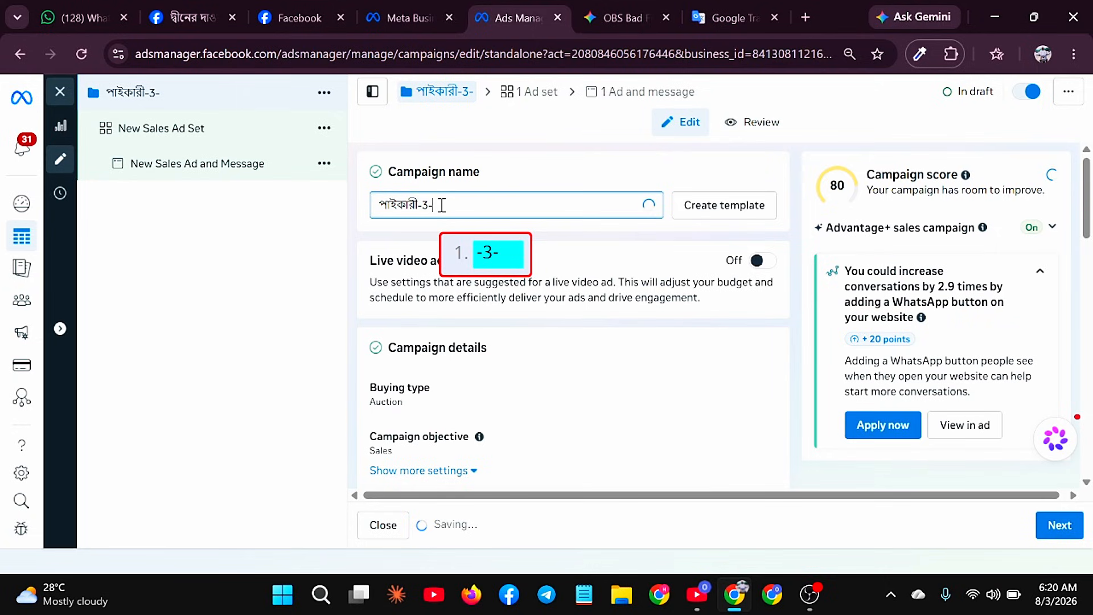
text(8-26)
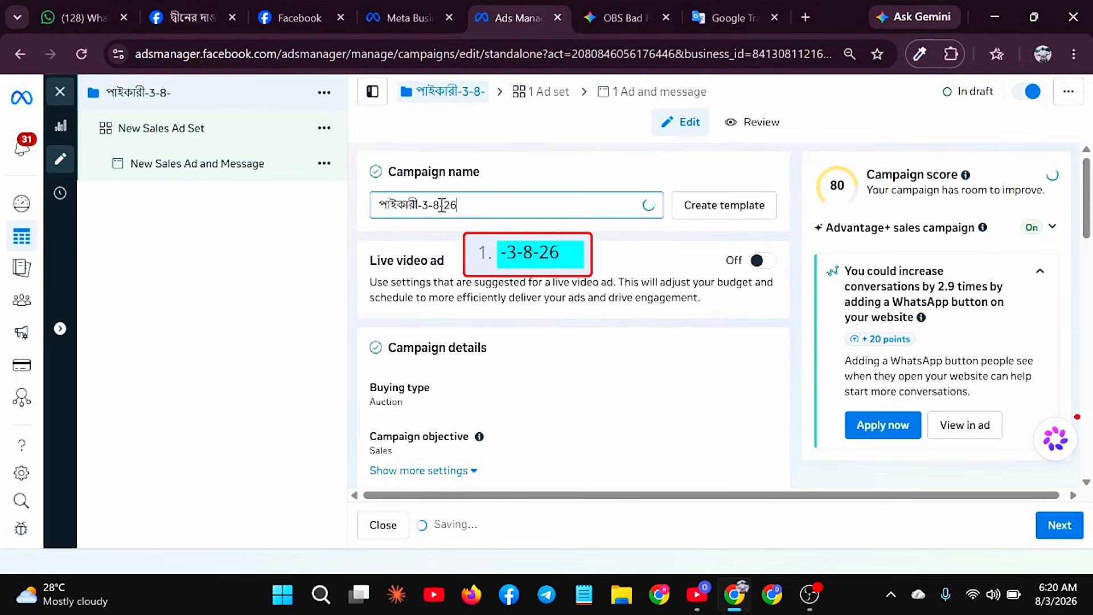
Copy the full campaign name পাইকারী-3-8-26 to the clipboard
triple_click(421, 209)
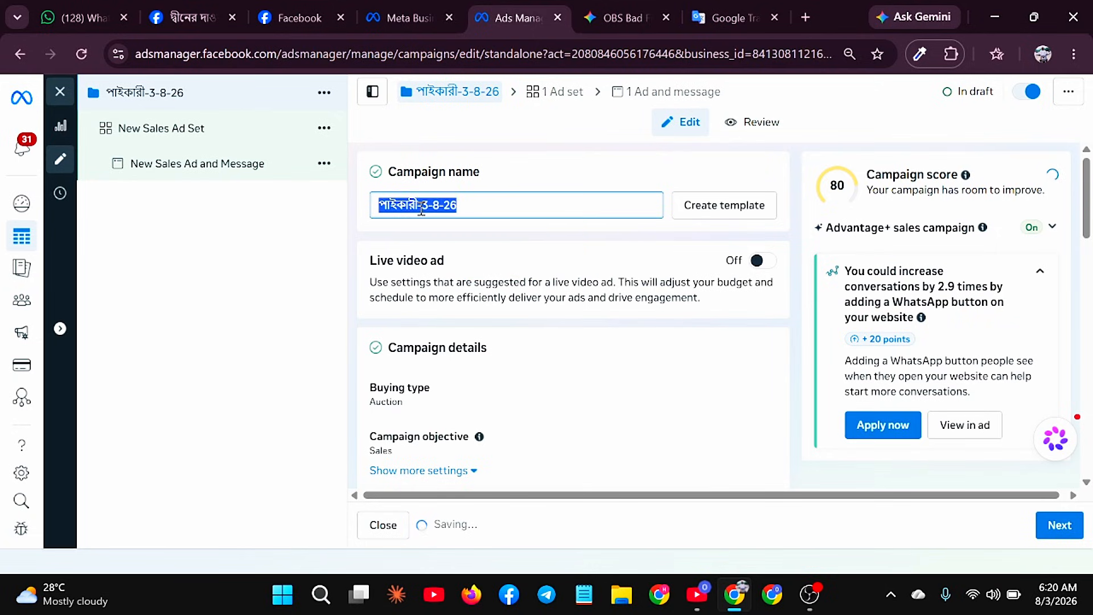
right_click(419, 207)
click(470, 207)
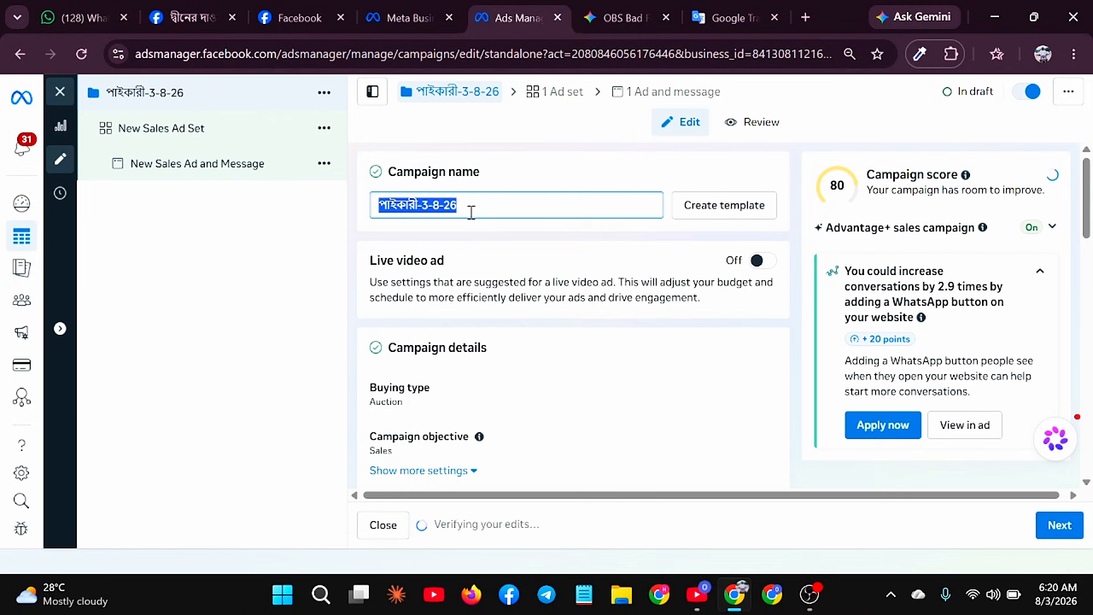
click(475, 211)
Check the client's requested budget in the WhatsApp chat and set the campaign's daily budget to $2.00 in Ads Manager
scroll(475, 212, down, 2)
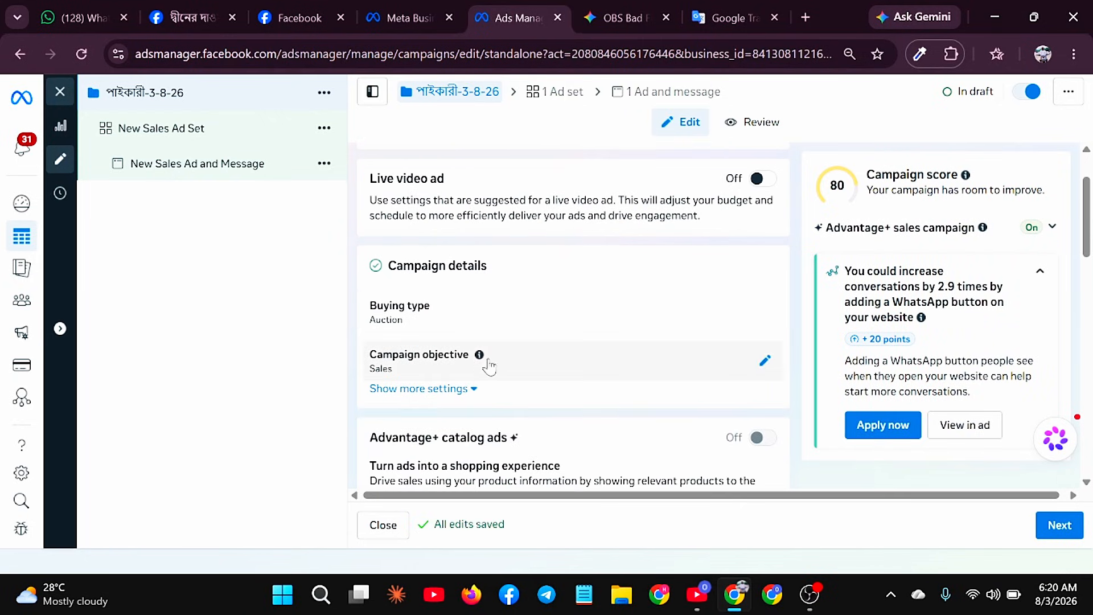
scroll(495, 367, down, 4)
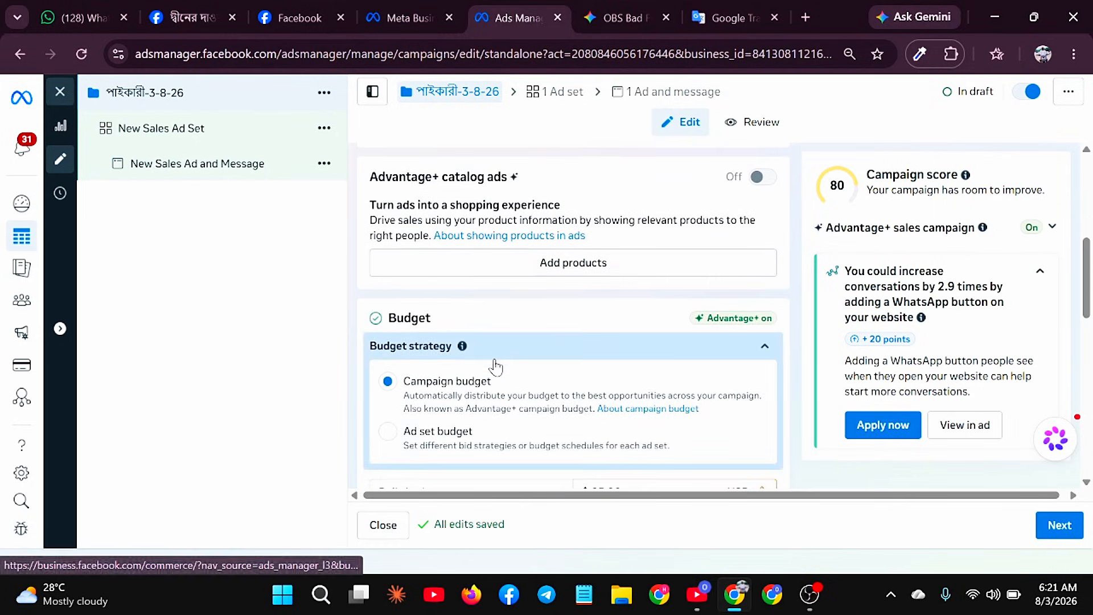
scroll(450, 403, down, 1)
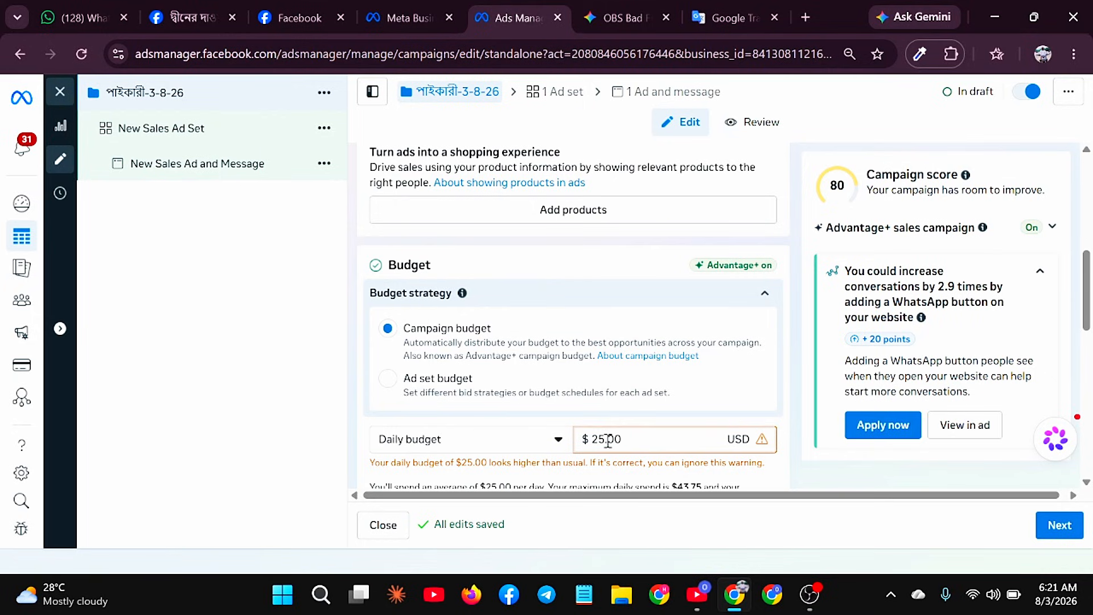
click(102, 7)
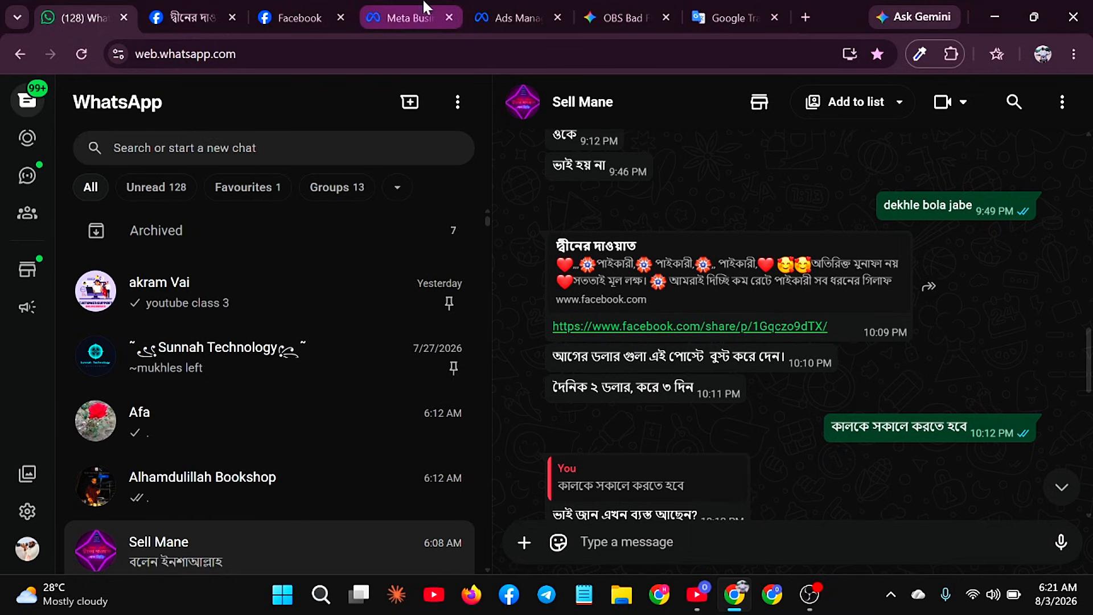
click(504, 14)
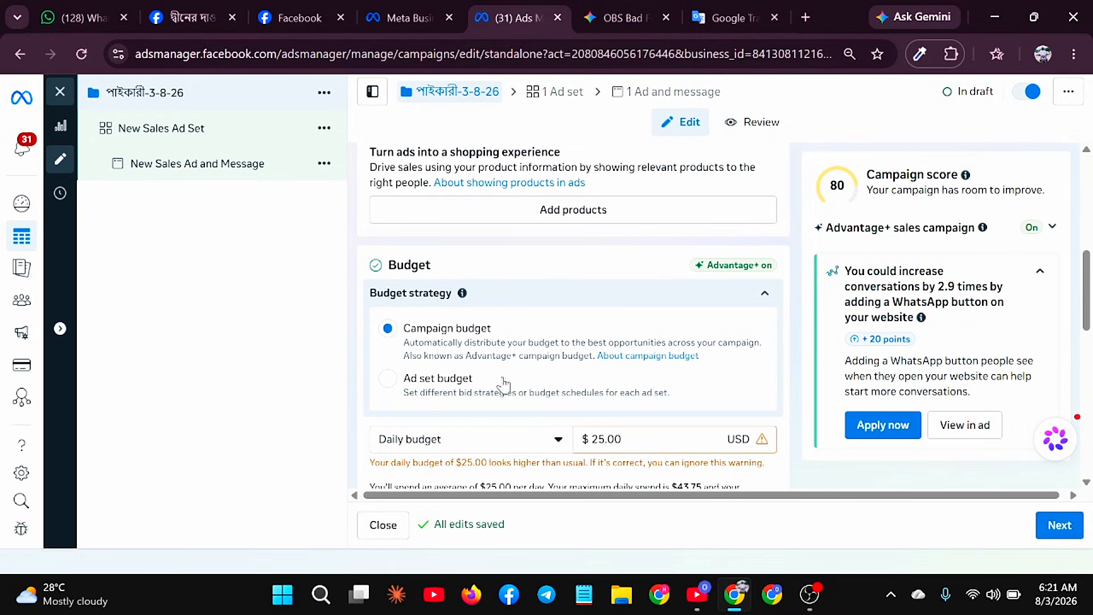
click(607, 439)
key(BackSpace)
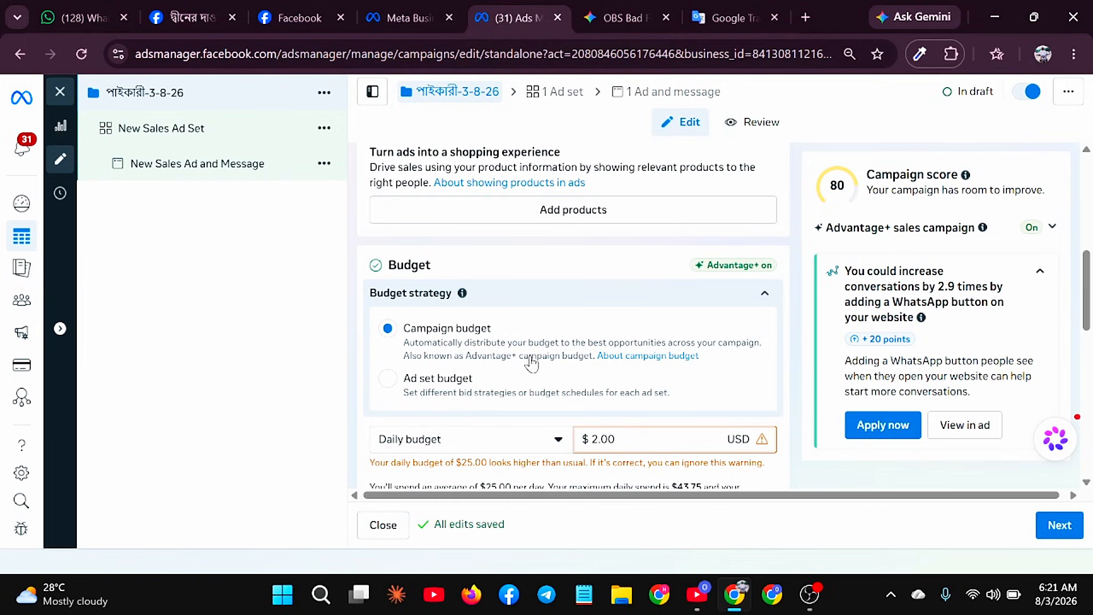
scroll(531, 363, down, 3)
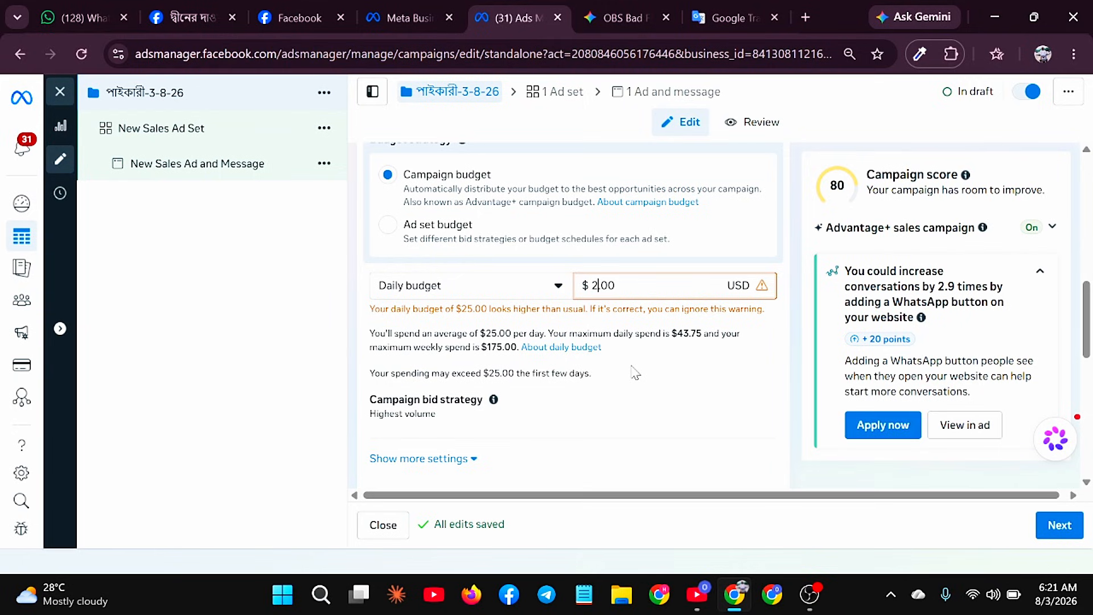
click(636, 374)
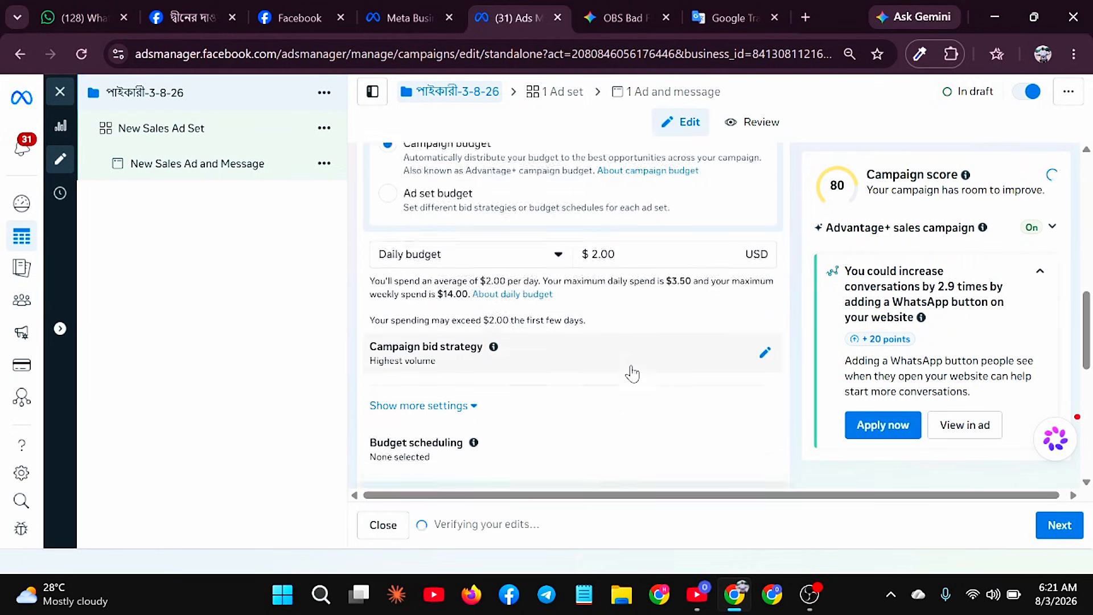
scroll(632, 373, down, 5)
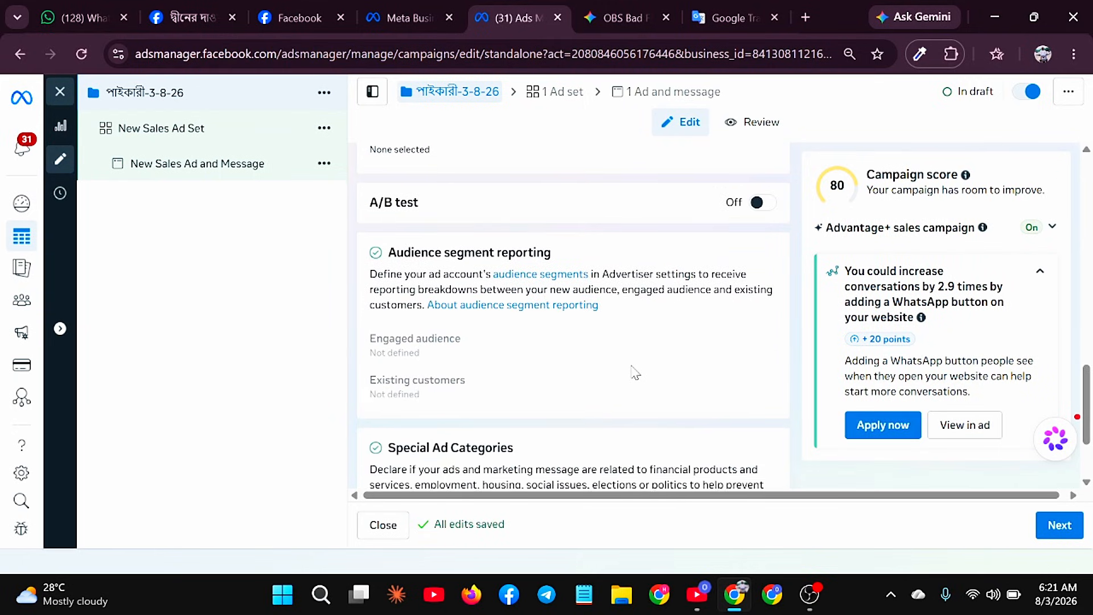
scroll(632, 369, down, 2)
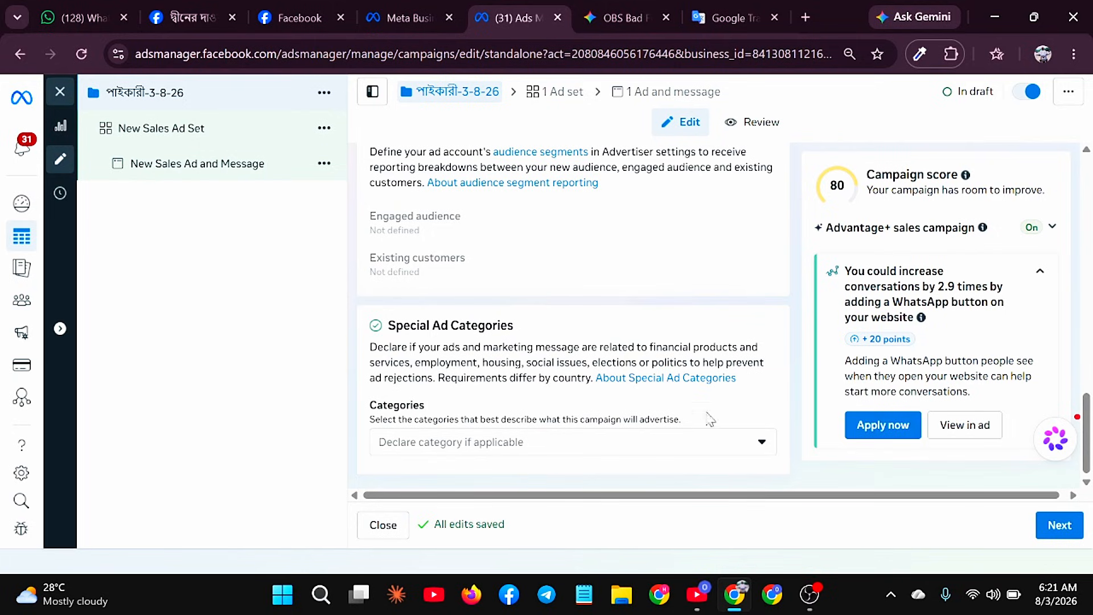
Continue to the ad set level and rename the ad set with the copied campaign name পাইকারী-3-8-26
click(1053, 532)
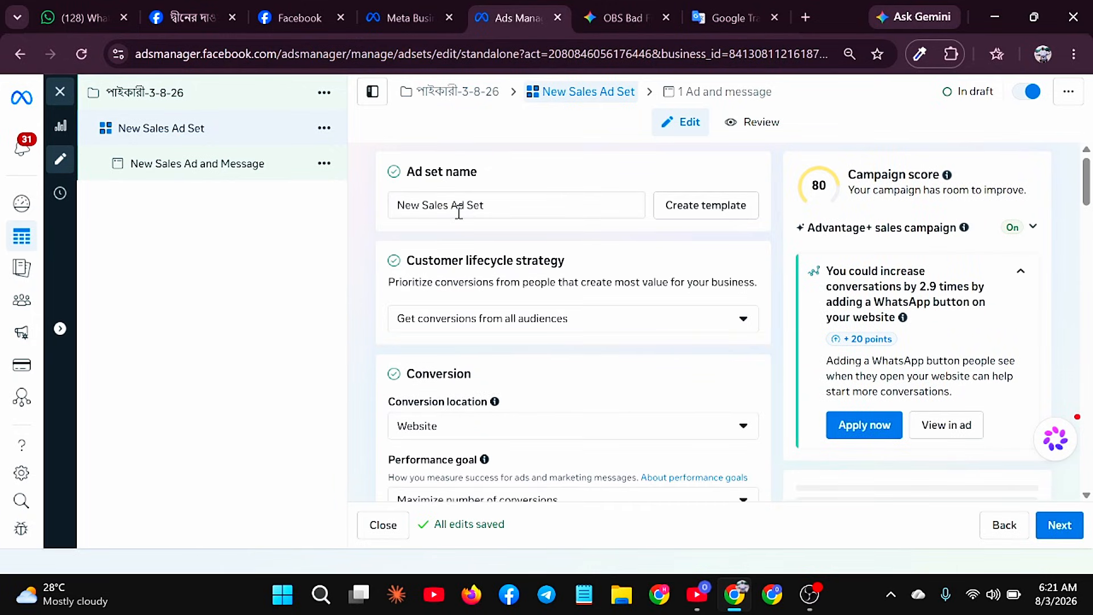
triple_click(461, 205)
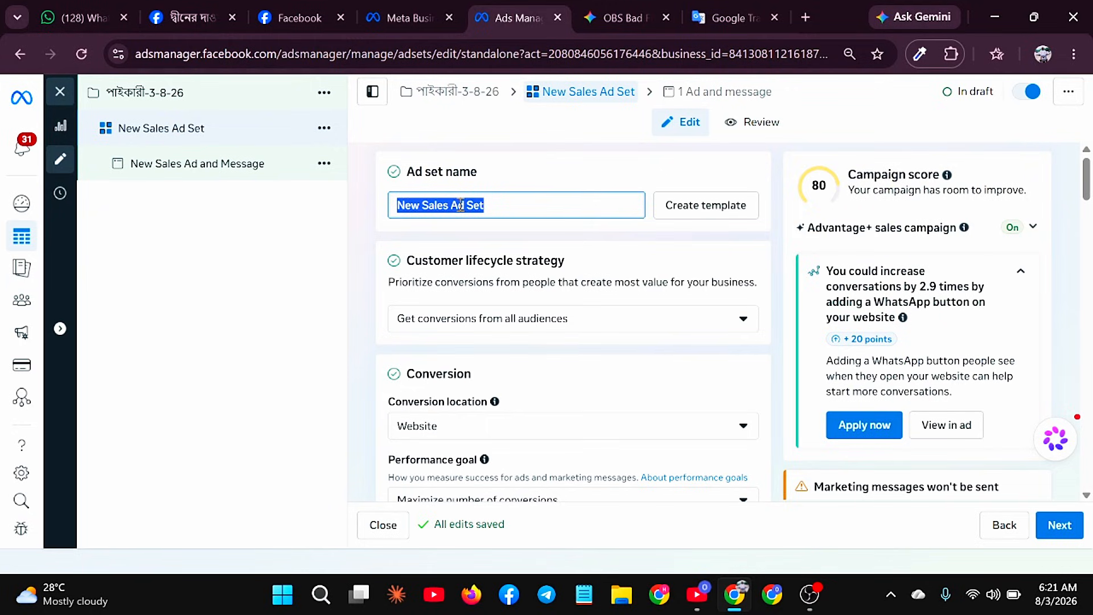
key(ctrl+v)
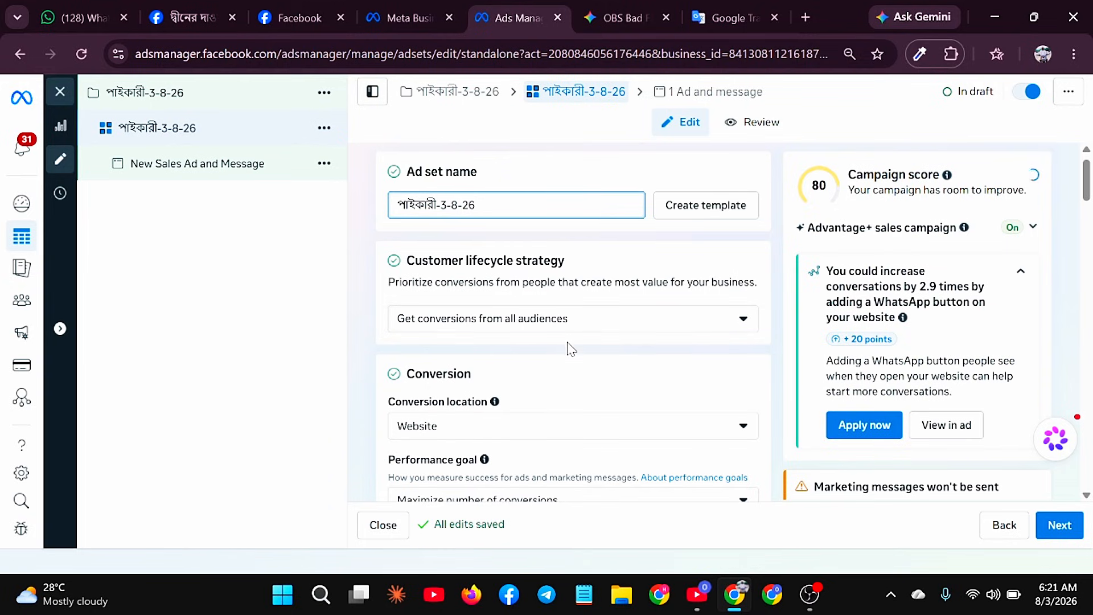
Change the ad set's conversion location from Website to Message destinations
scroll(572, 348, down, 2)
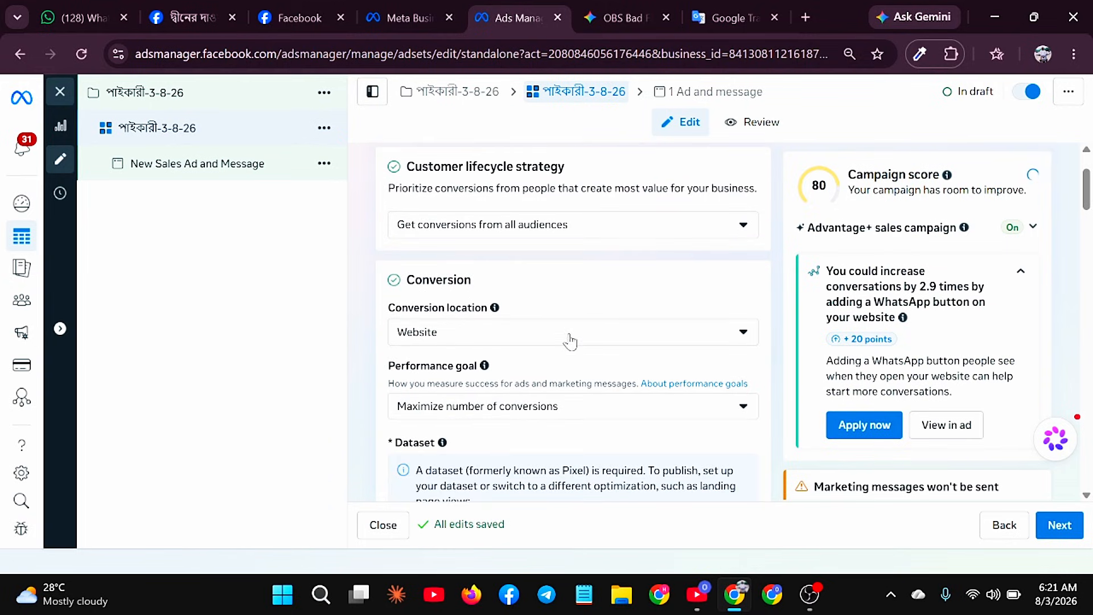
click(571, 340)
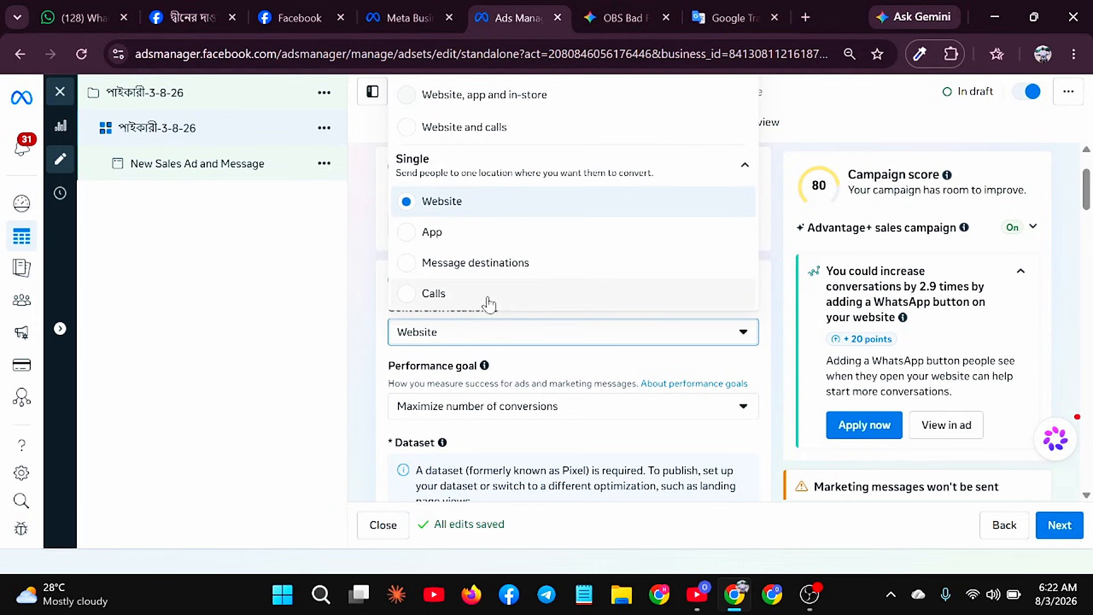
click(483, 267)
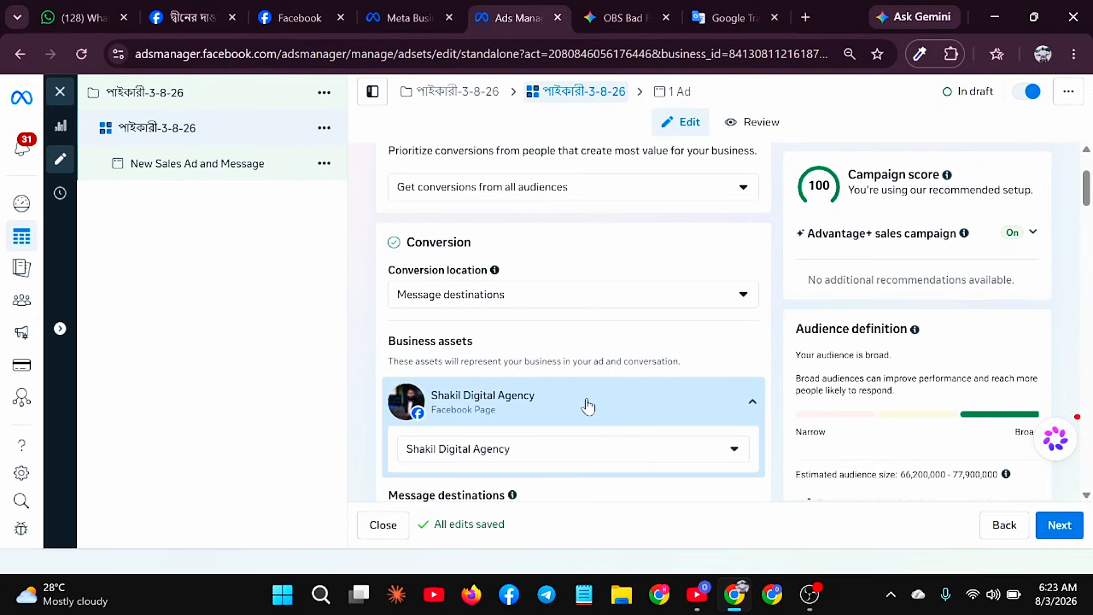
Choose the দ্বীনের দাওয়াত Facebook Page from ProMaster Portfolio as the ad set's business asset
click(627, 409)
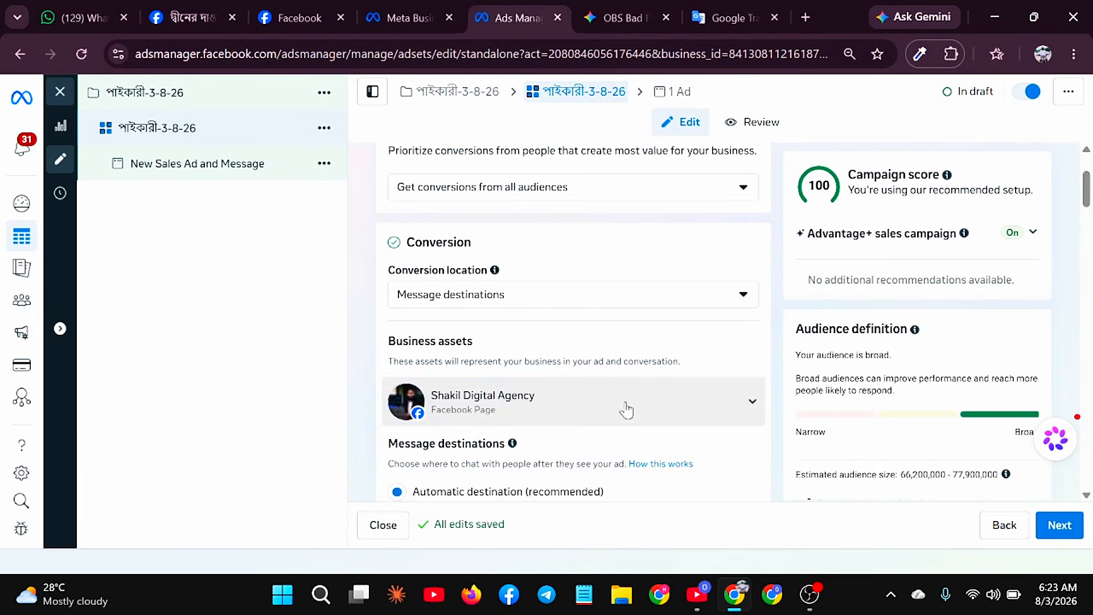
click(626, 409)
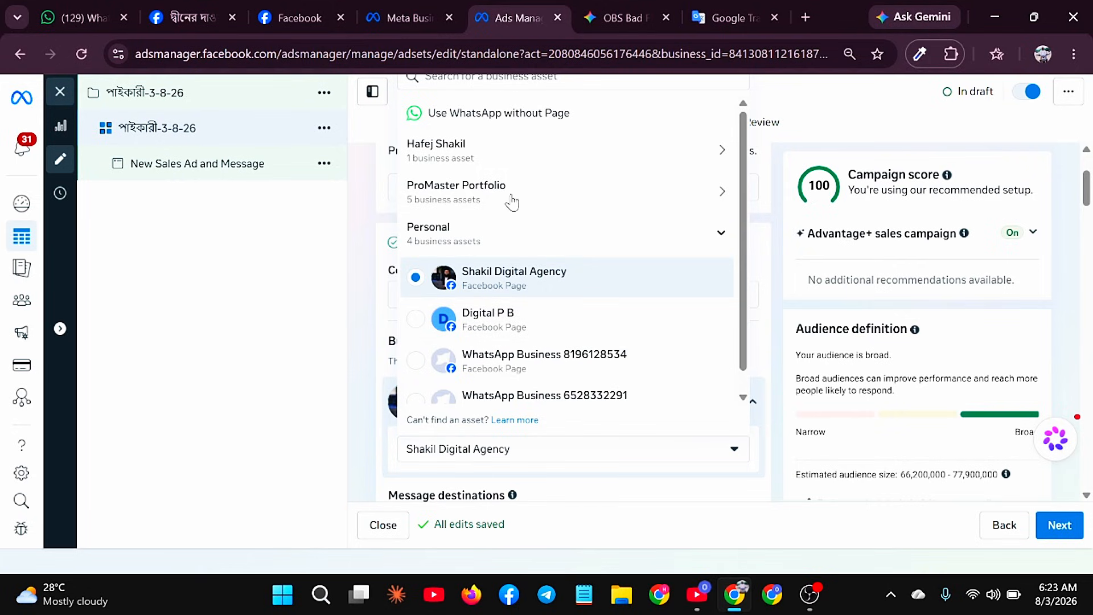
click(695, 201)
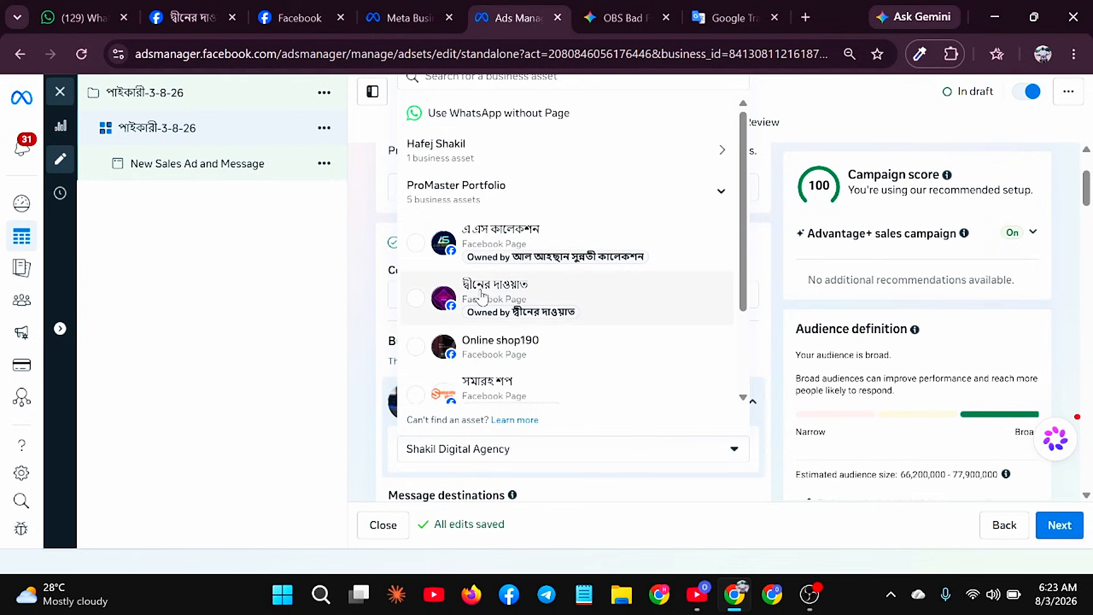
click(478, 298)
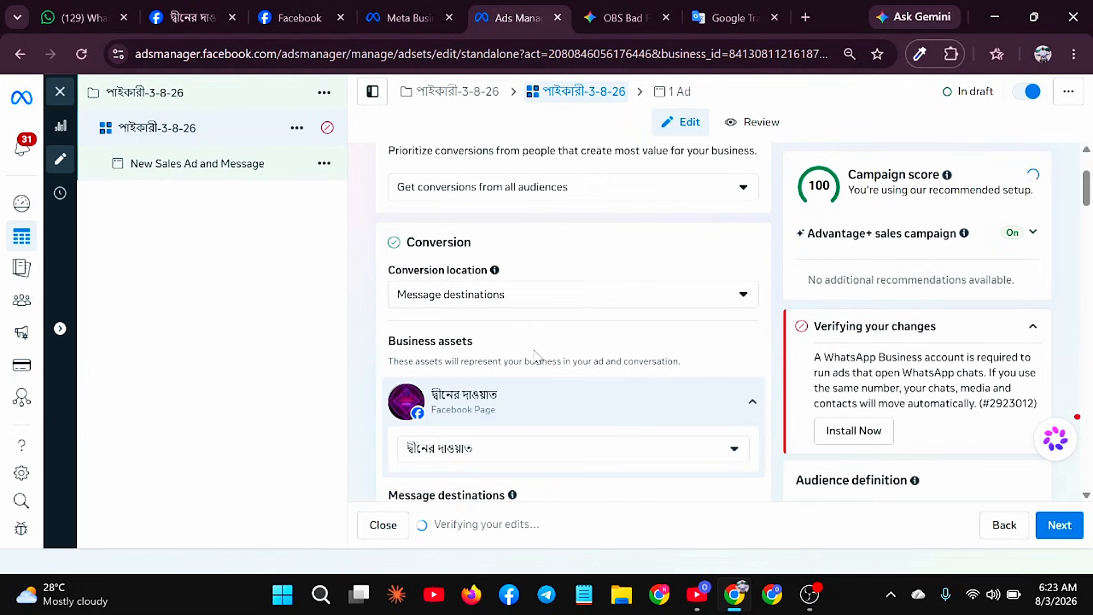
Switch the message destinations to Manual destination and deselect WhatsApp, keeping Messenger selected
scroll(534, 355, down, 2)
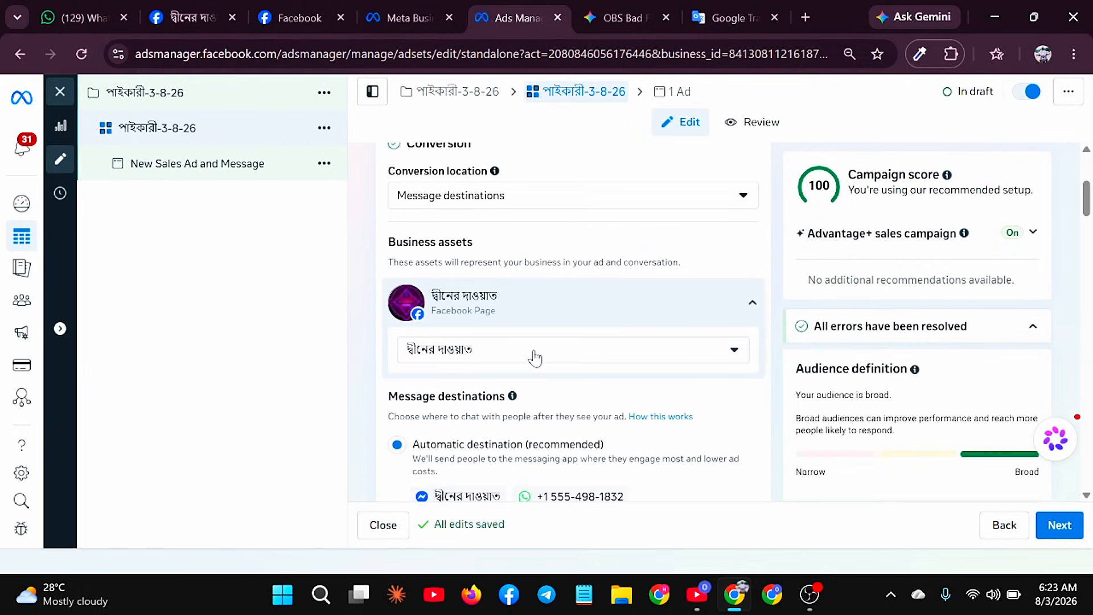
scroll(535, 358, down, 2)
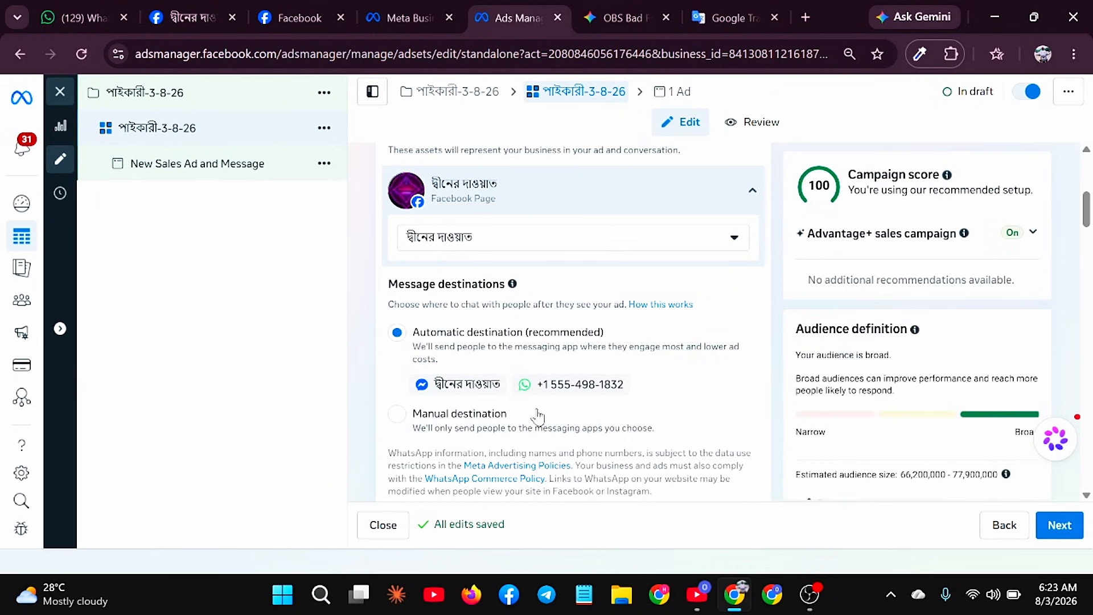
click(398, 415)
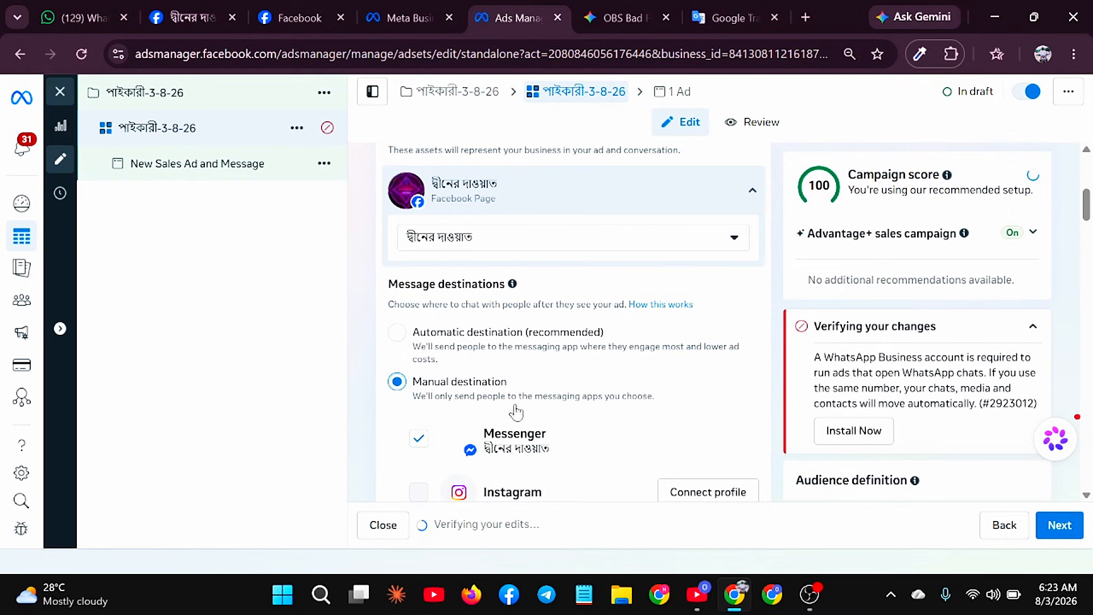
scroll(515, 410, down, 2)
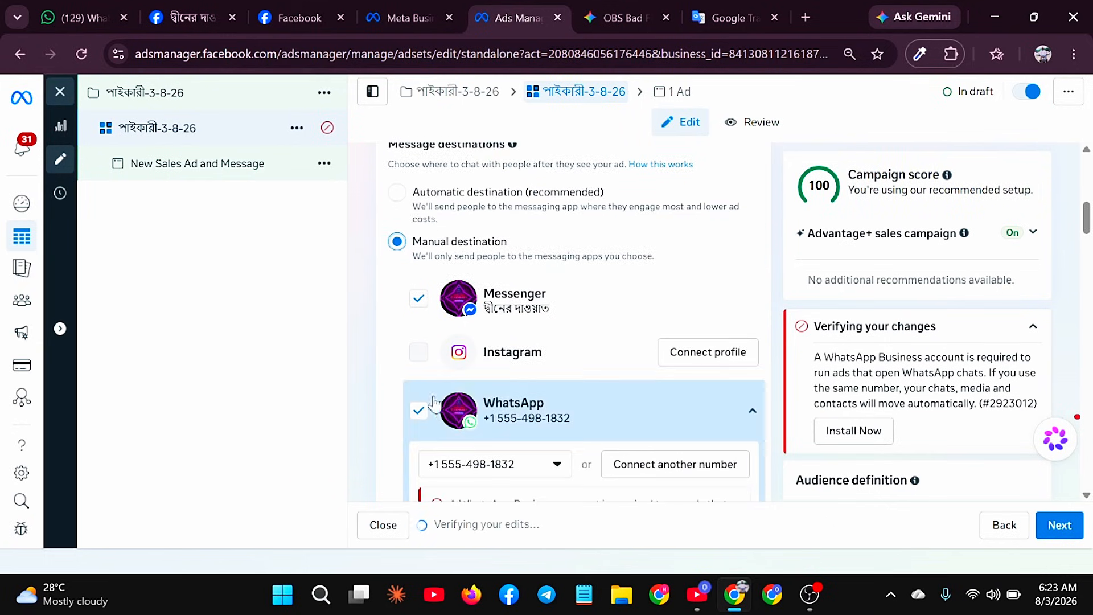
click(421, 411)
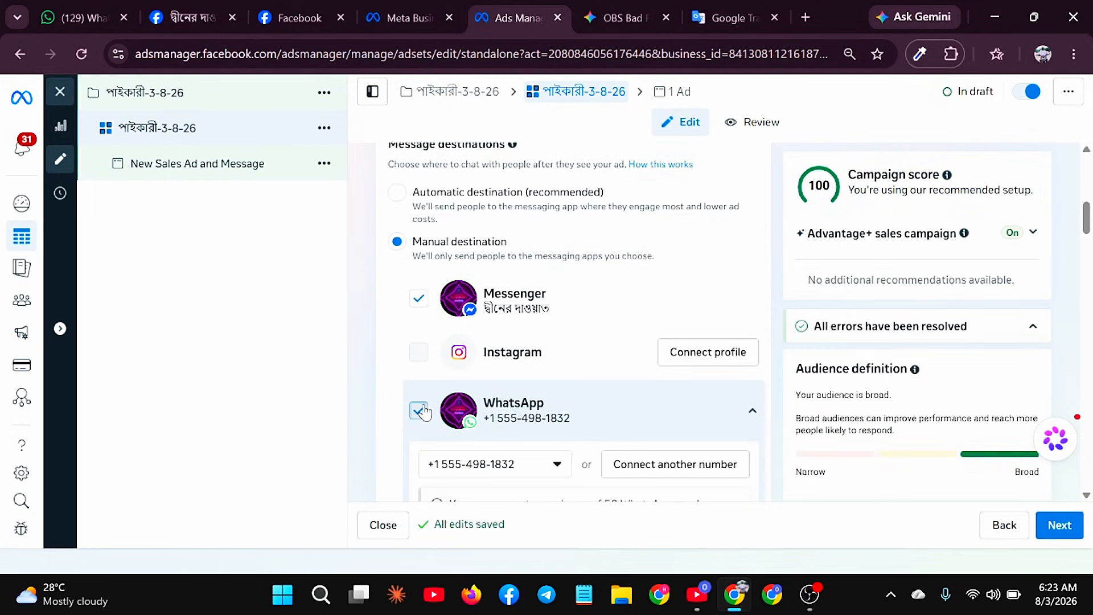
Review the ad set's performance goal, budget and schedule, and the audience controls, including the additional ones
scroll(525, 350, down, 4)
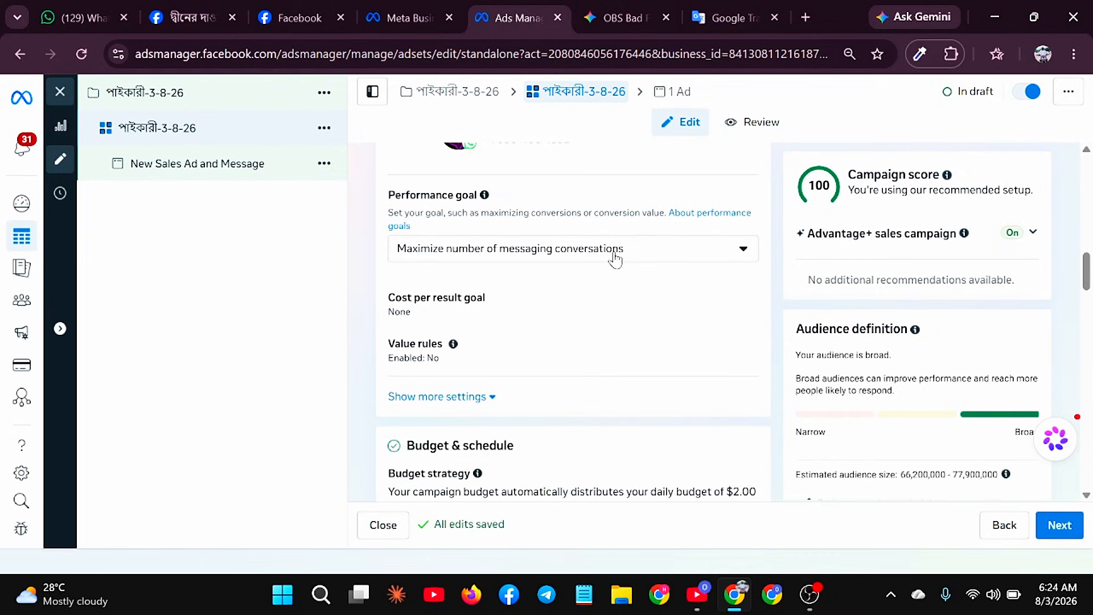
scroll(615, 259, down, 2)
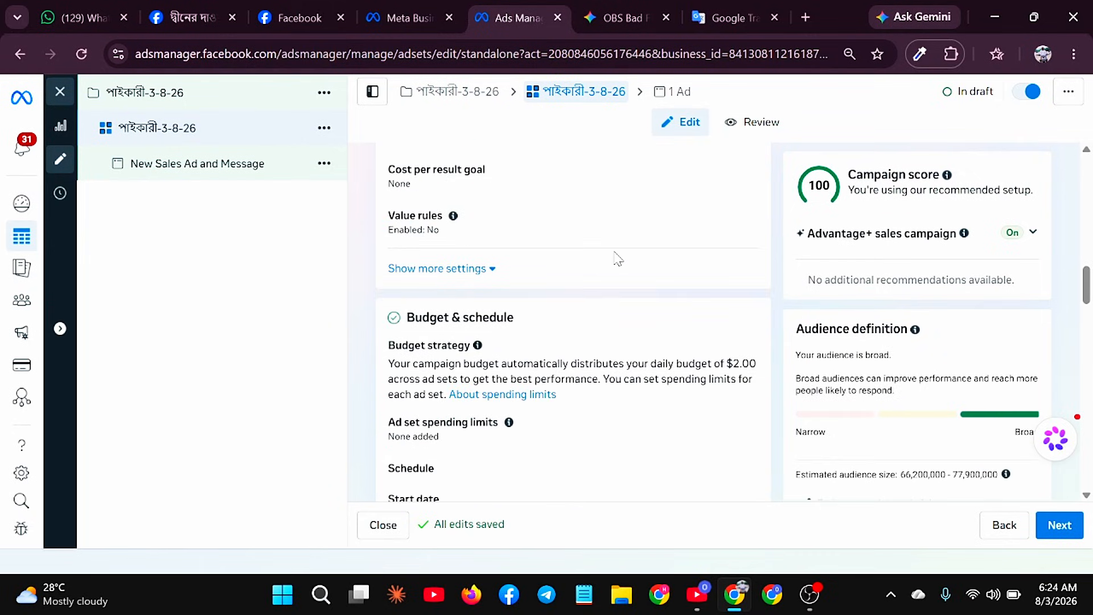
scroll(616, 259, down, 2)
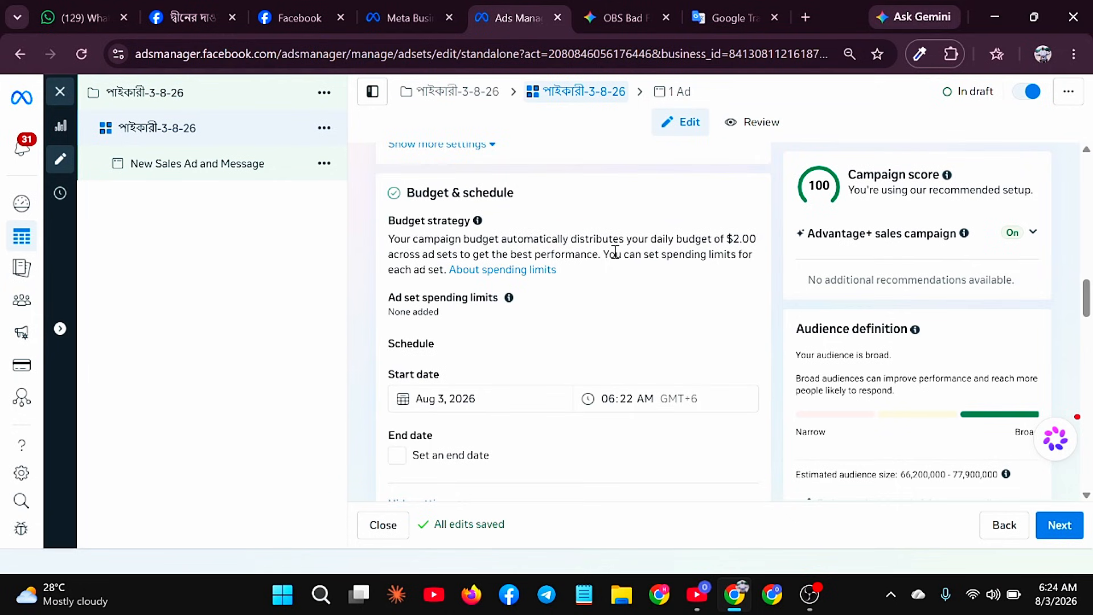
scroll(615, 251, down, 2)
scroll(615, 252, down, 4)
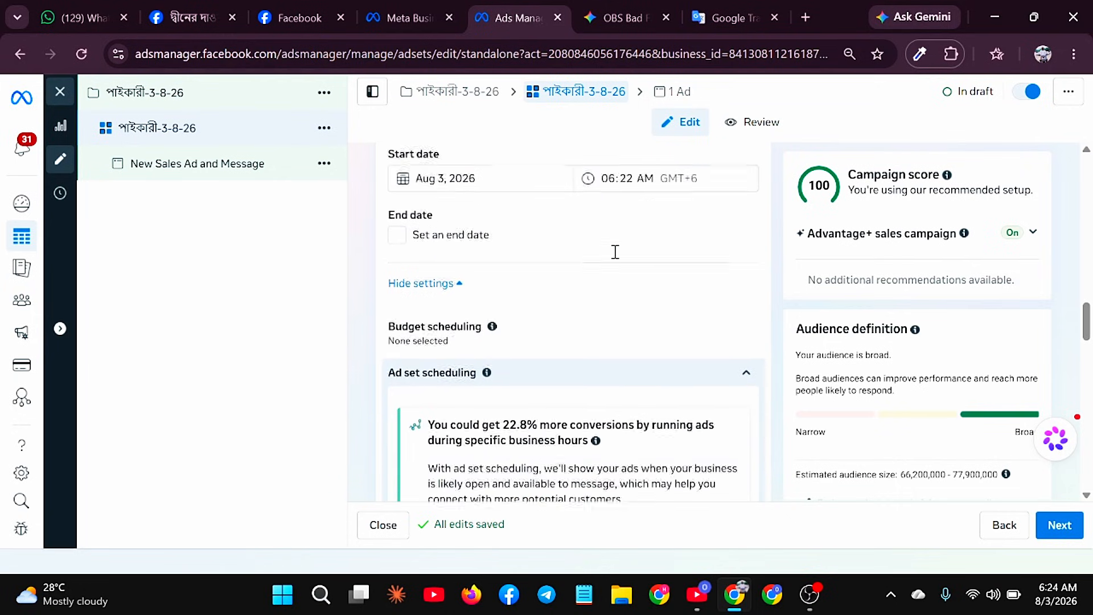
scroll(615, 253, down, 3)
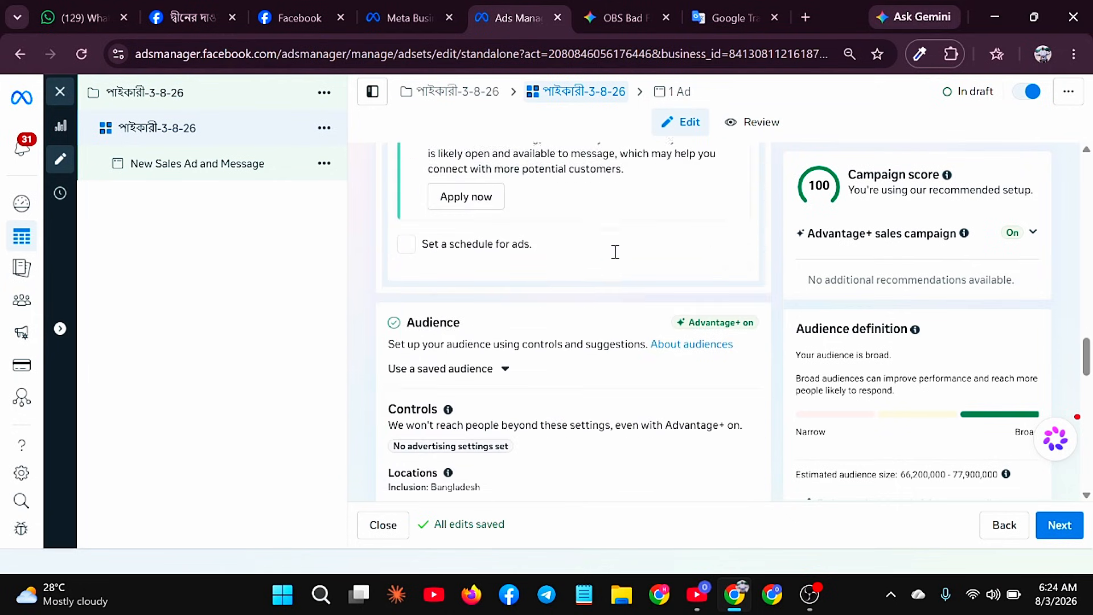
scroll(547, 350, down, 3)
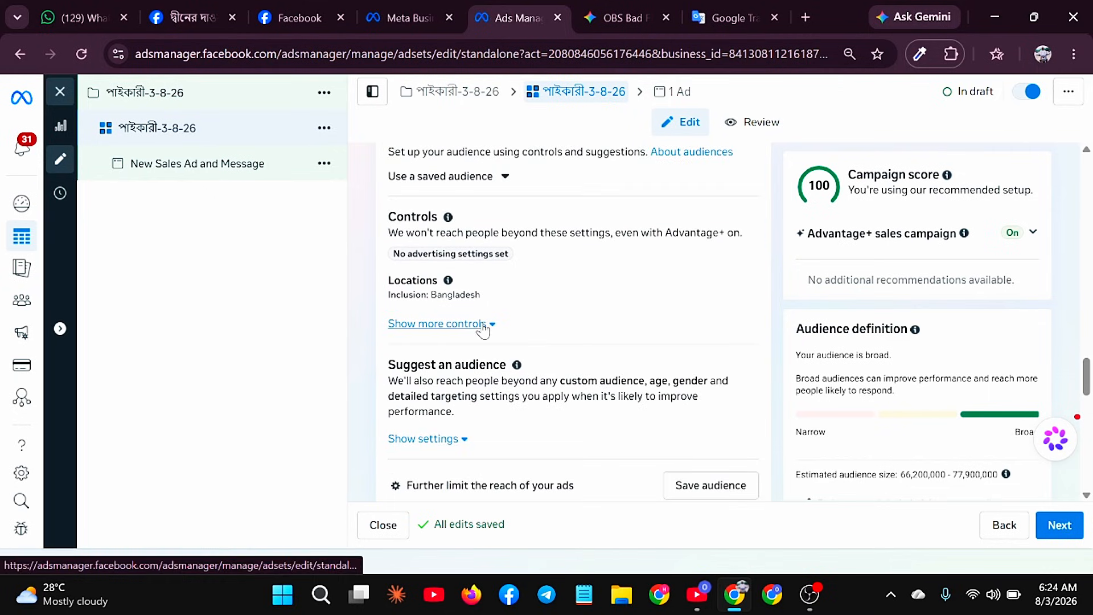
click(483, 324)
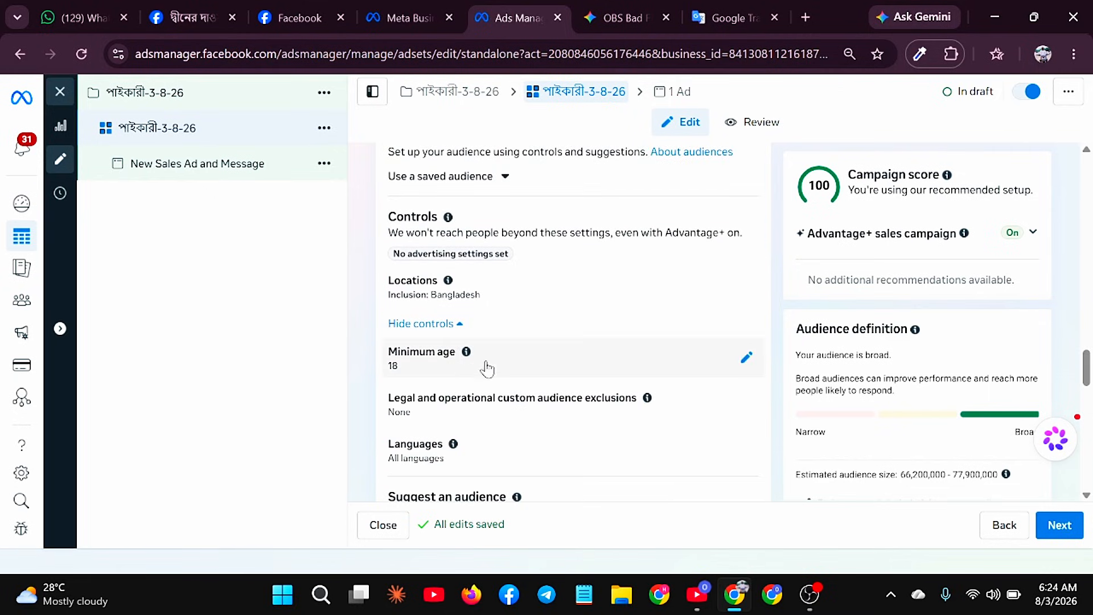
scroll(514, 366, down, 2)
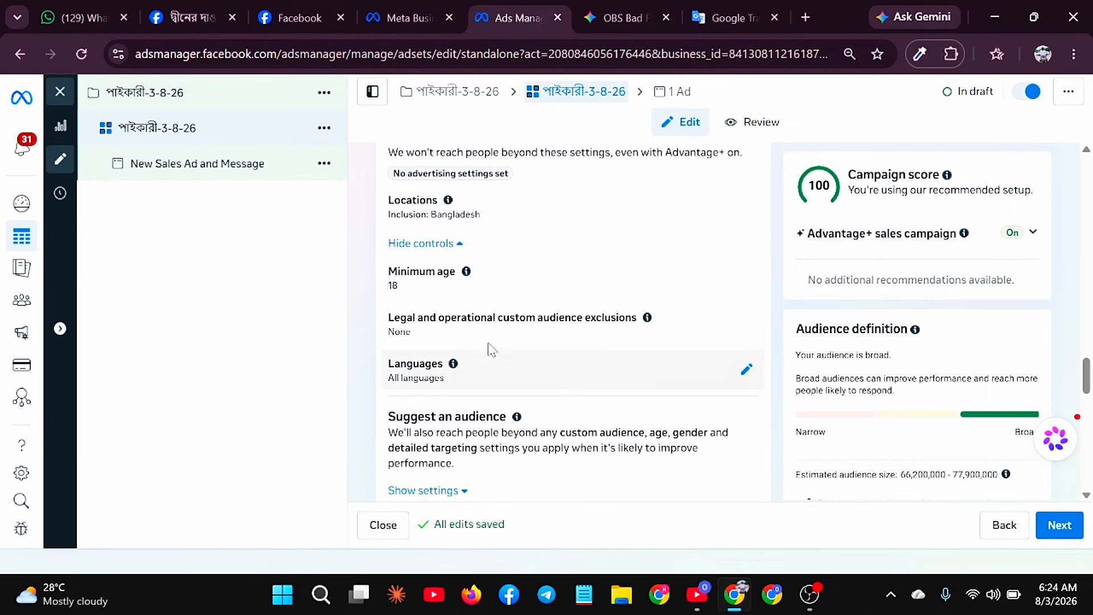
scroll(552, 376, down, 3)
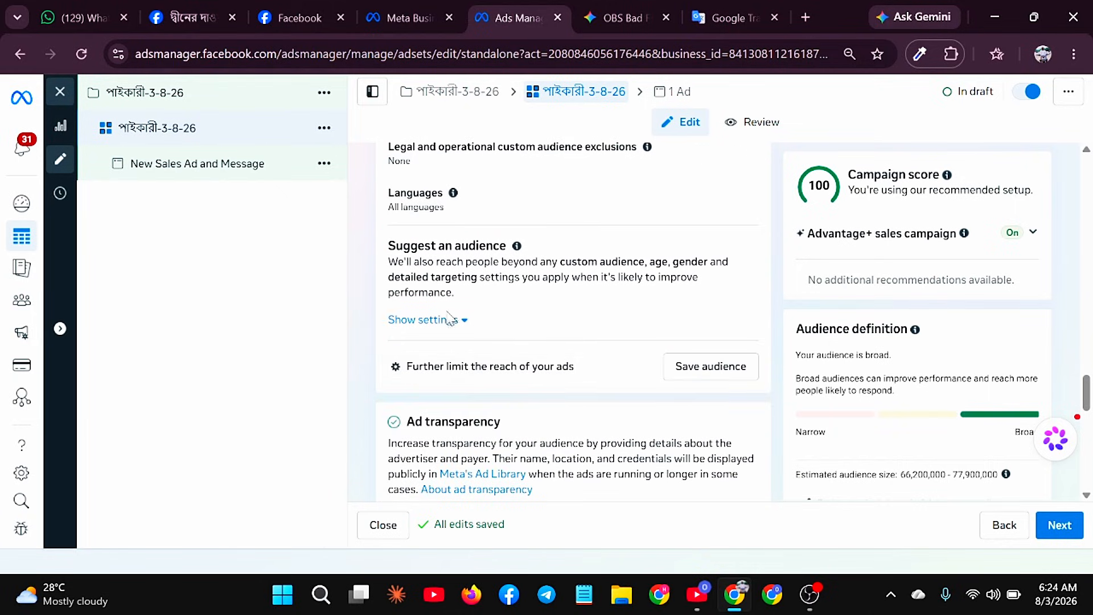
Show the suggested audience settings and set the age range to 20–42
click(451, 321)
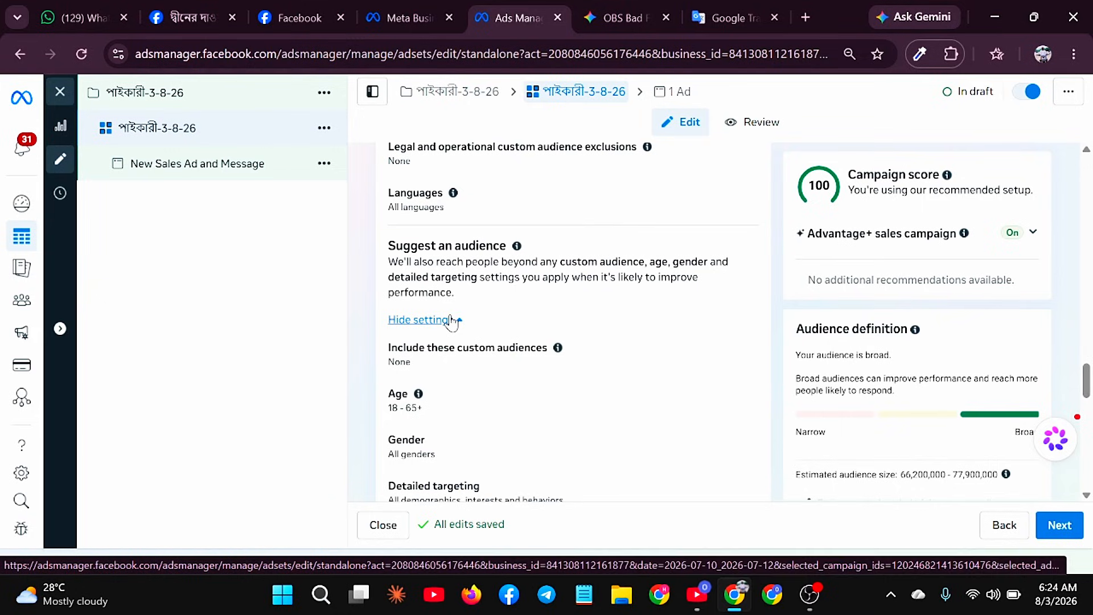
click(504, 405)
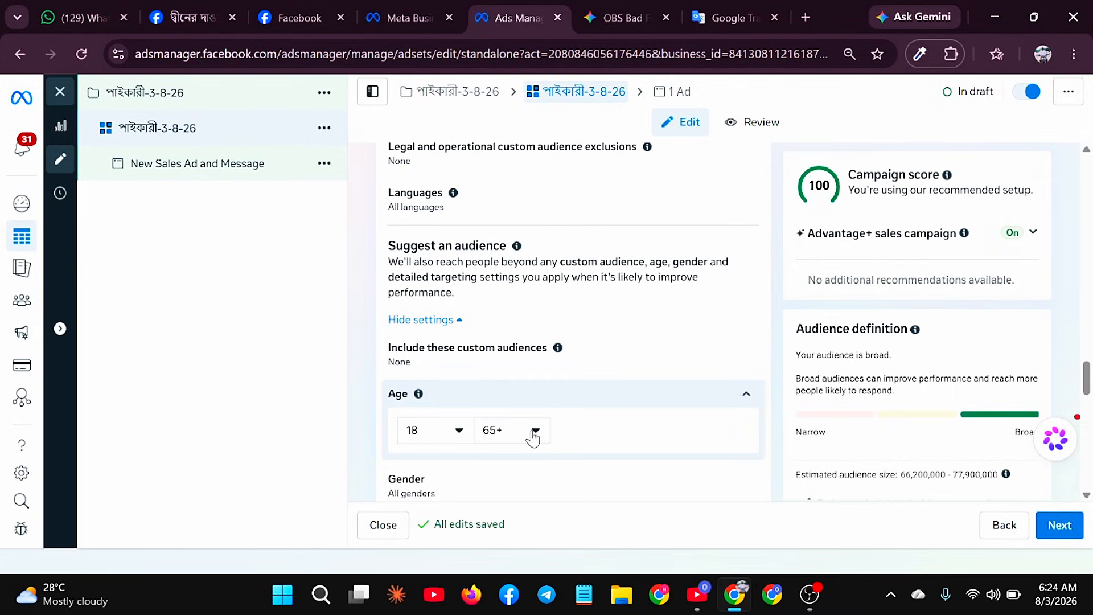
click(459, 431)
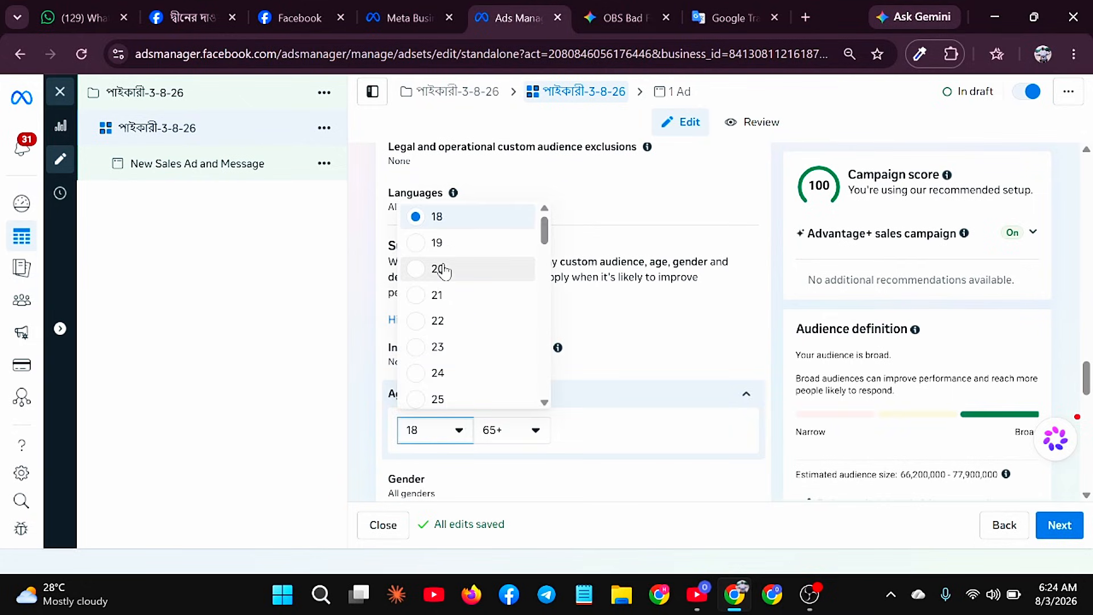
key(Return)
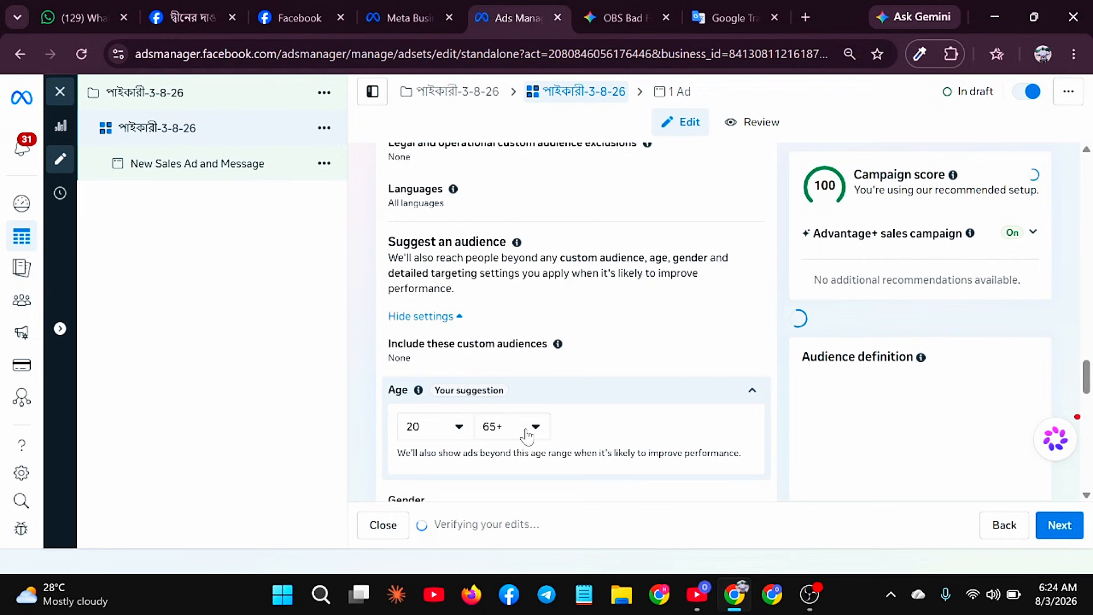
click(527, 436)
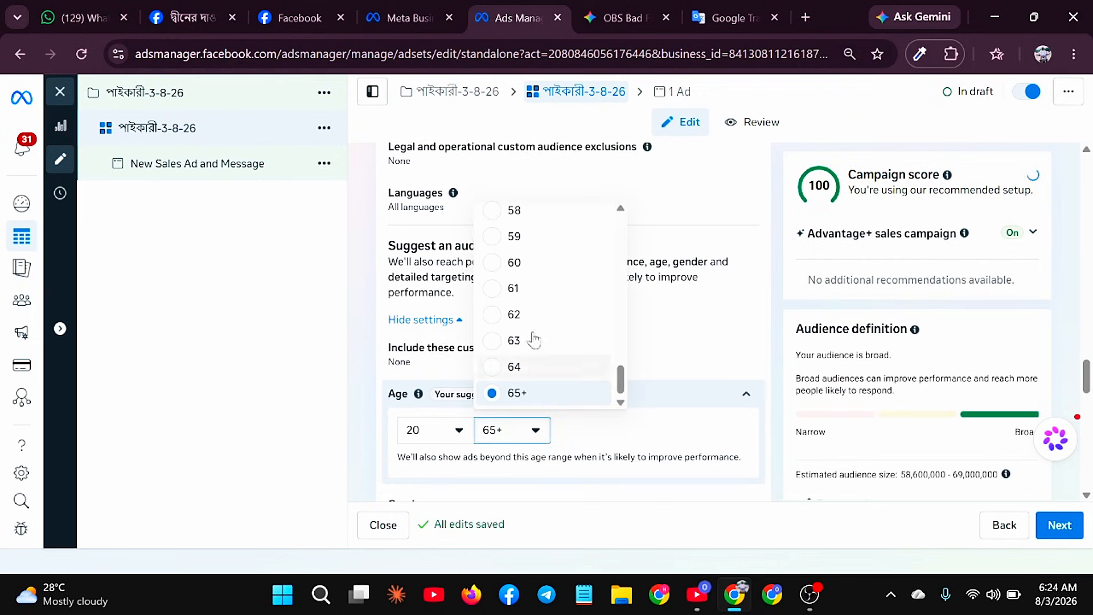
scroll(532, 331, up, 3)
scroll(532, 319, up, 6)
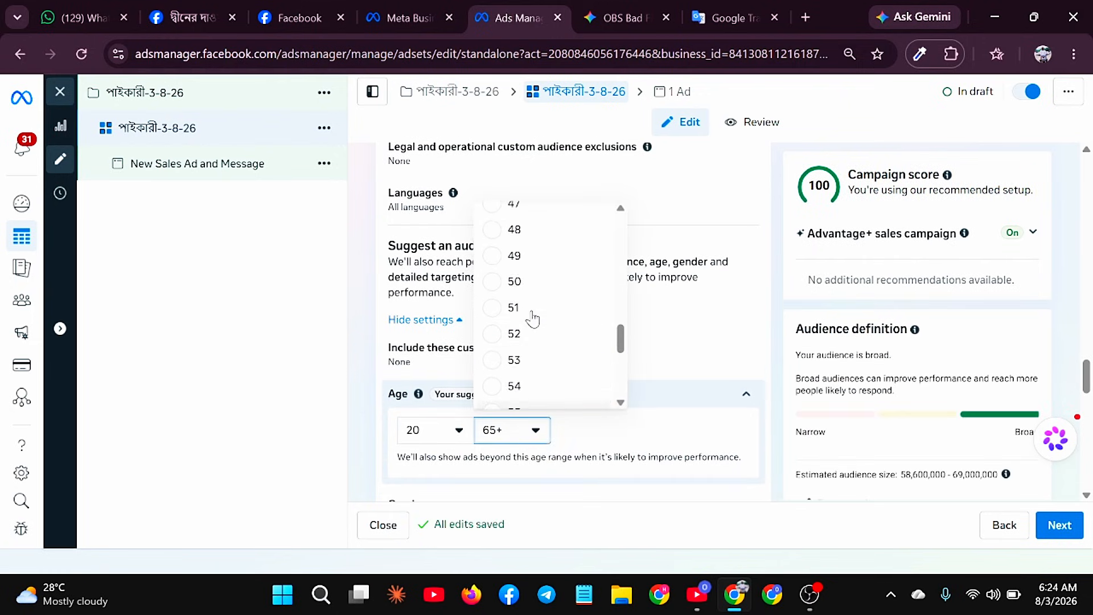
scroll(531, 314, up, 1)
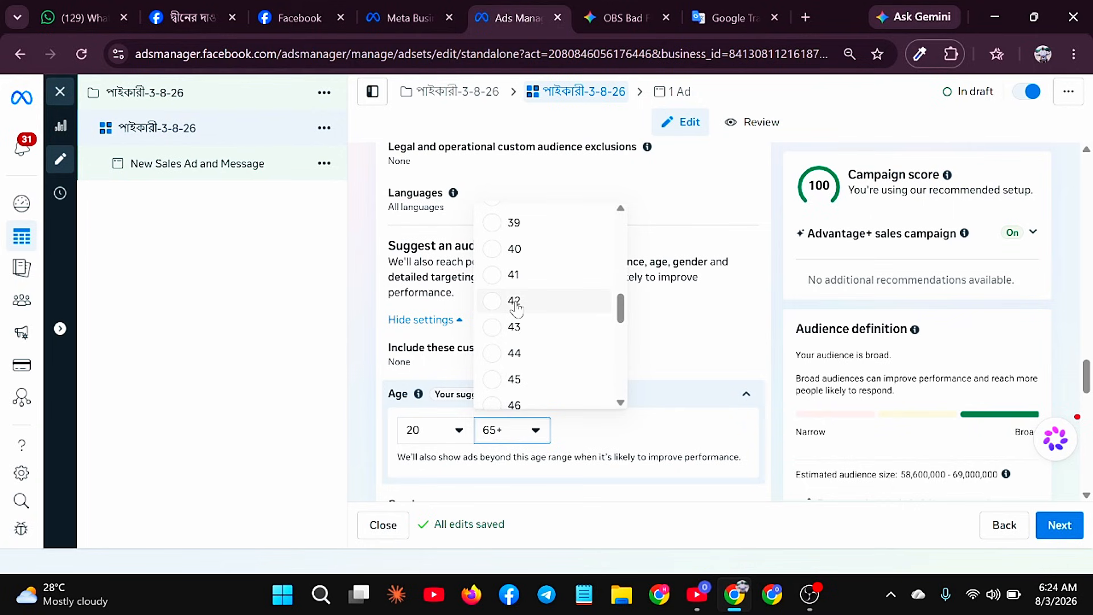
click(515, 301)
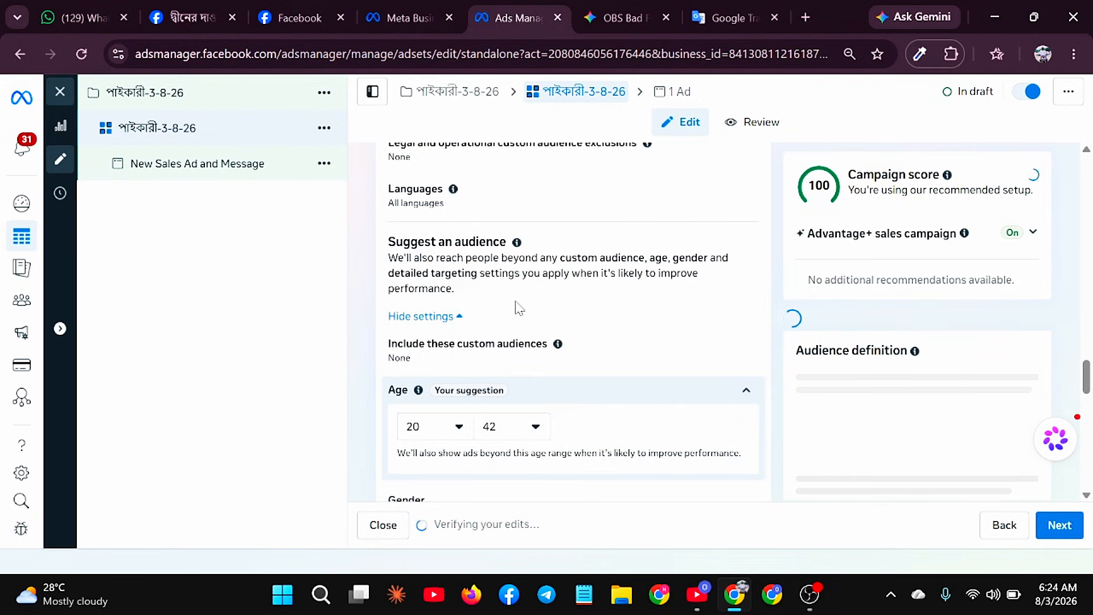
Set the suggested audience's gender to Men
scroll(576, 435, down, 2)
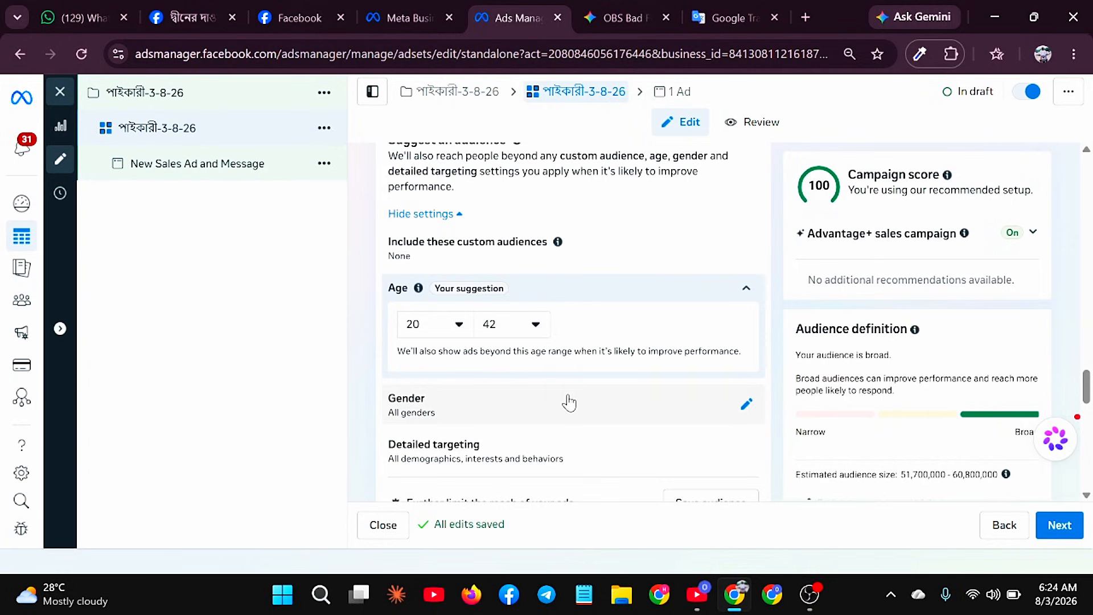
click(568, 403)
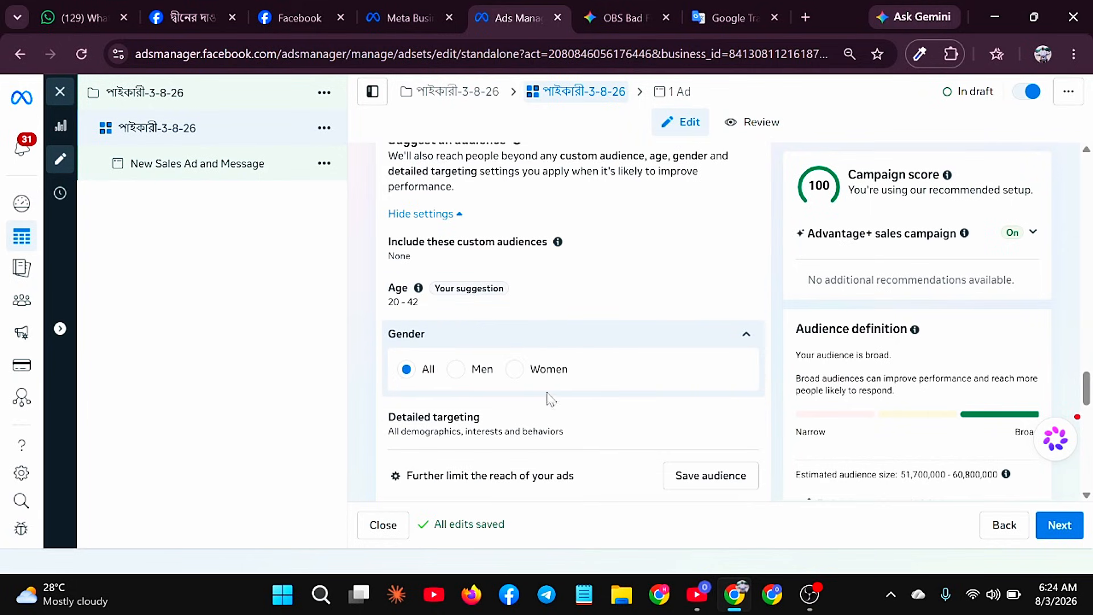
click(456, 370)
scroll(459, 379, down, 3)
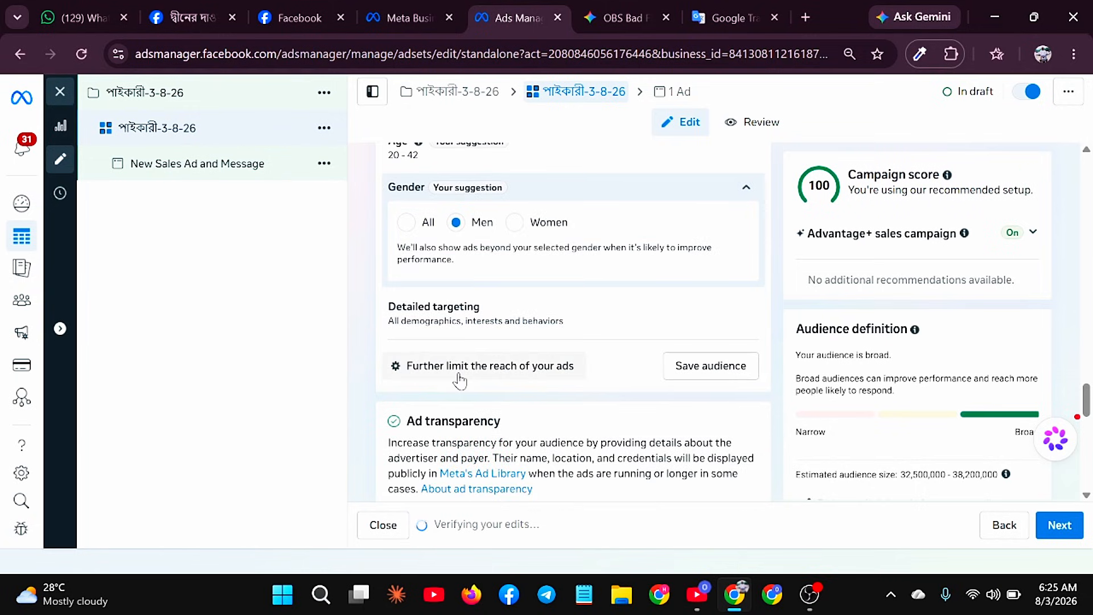
Look over the ad set's detailed targeting and ad transparency sections, and collapse the gender options
scroll(517, 342, down, 5)
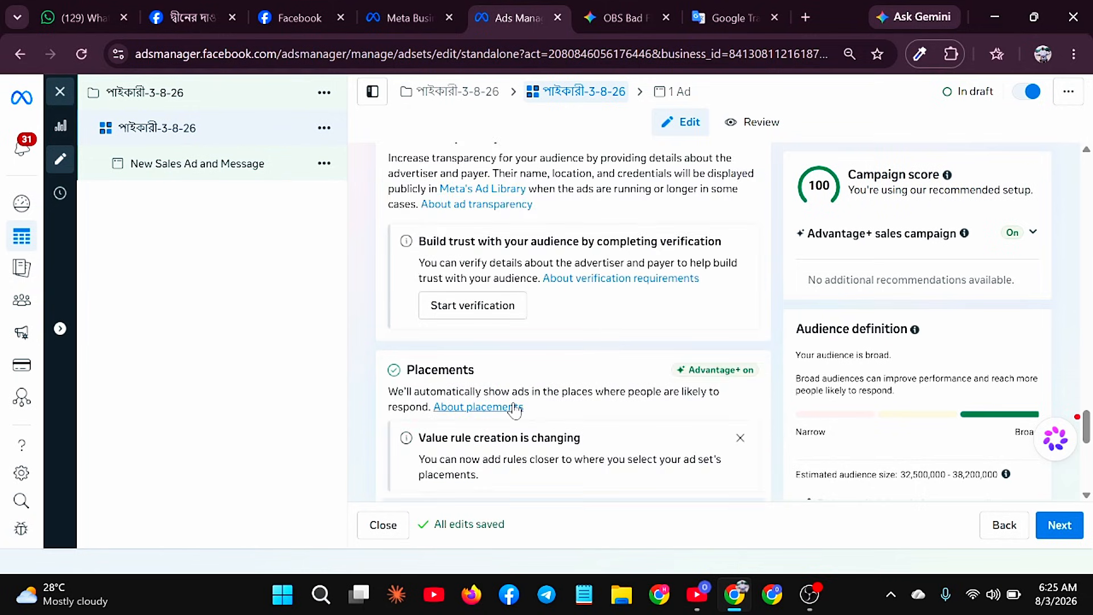
scroll(515, 409, up, 3)
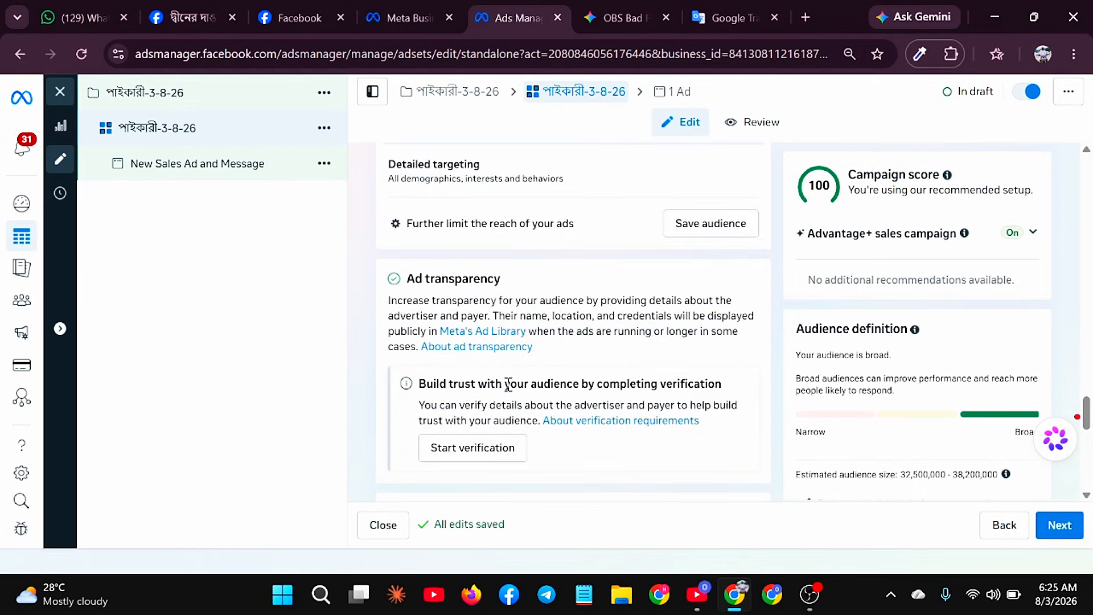
scroll(509, 385, up, 4)
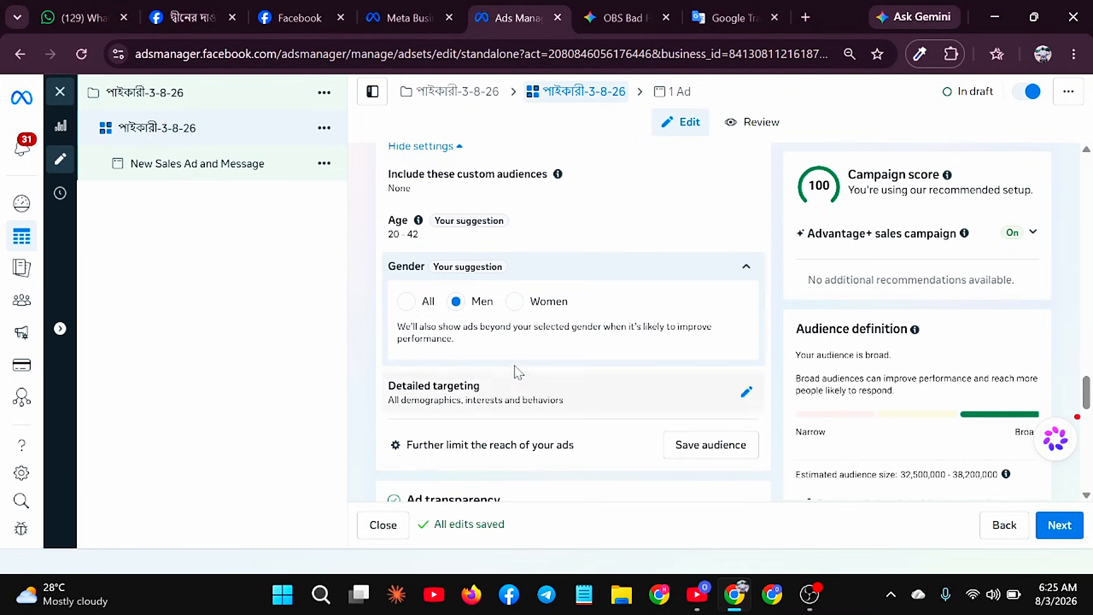
click(731, 270)
Show more placement settings and deselect Audience Network and Messenger in the ad set's platforms, keeping Facebook selected
scroll(519, 420, down, 3)
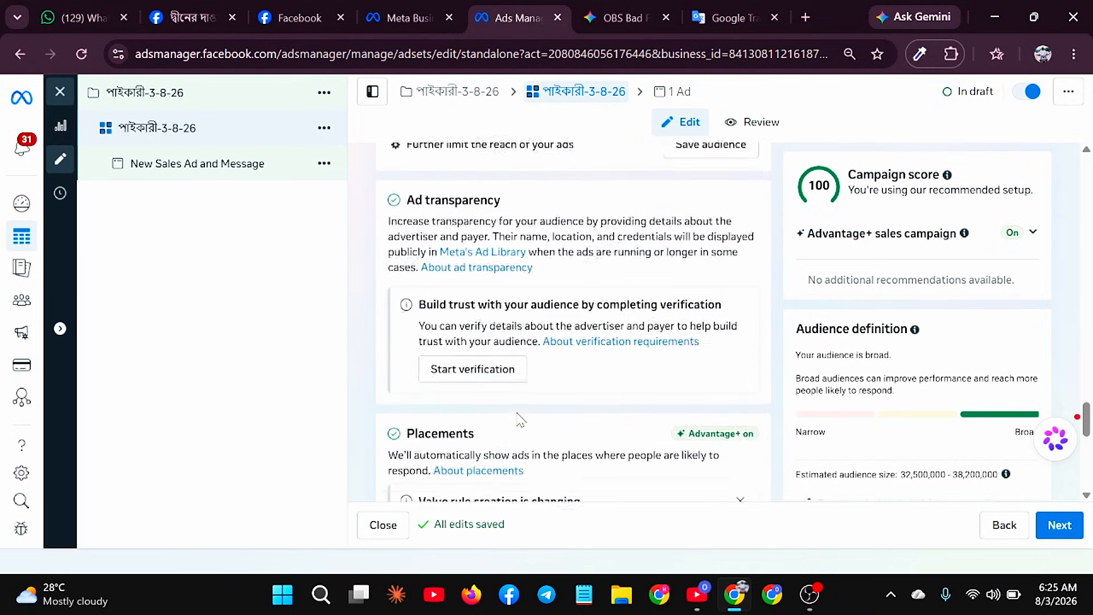
scroll(519, 420, down, 5)
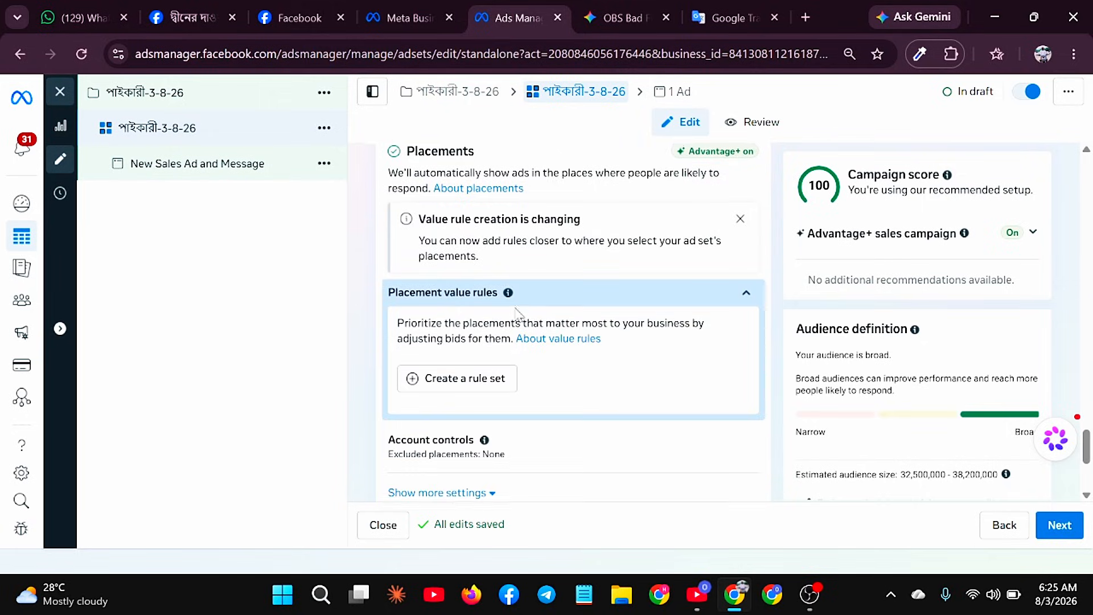
scroll(500, 353, down, 2)
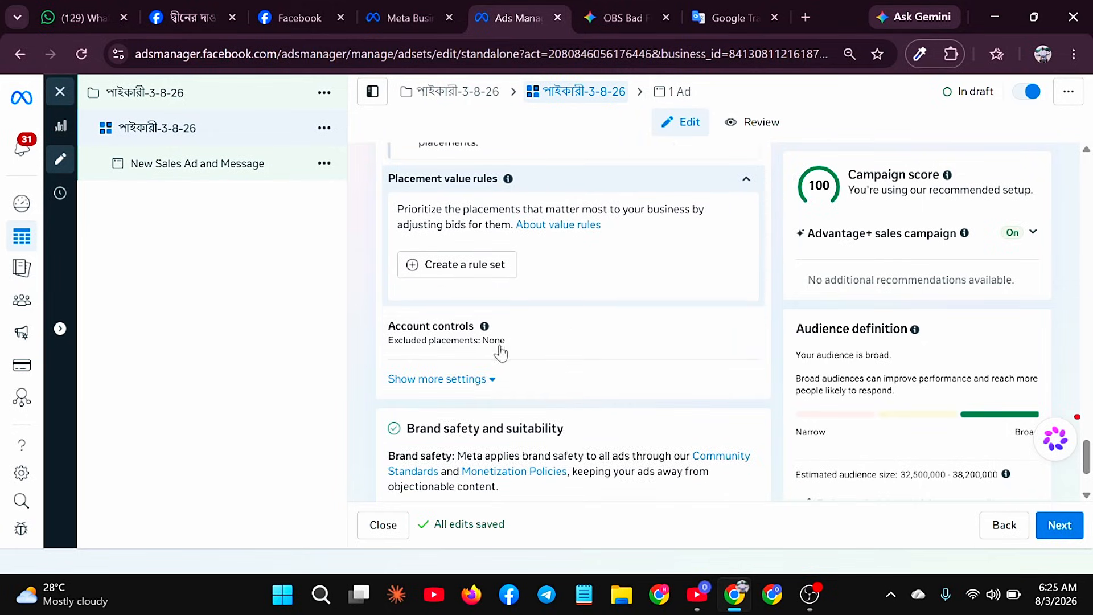
click(481, 379)
scroll(504, 387, down, 1)
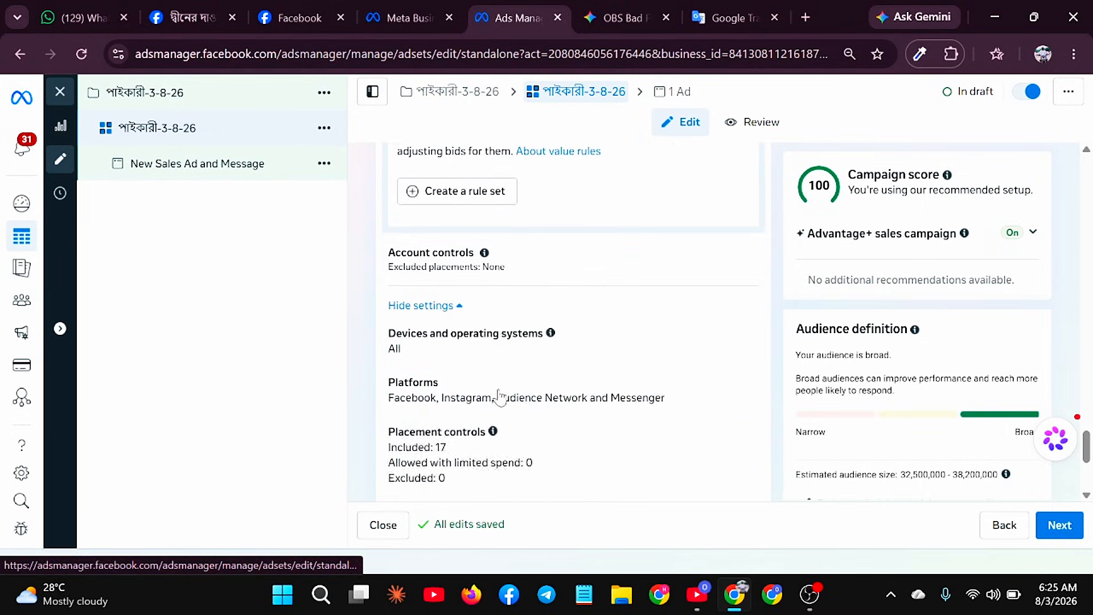
scroll(500, 397, down, 1)
click(531, 361)
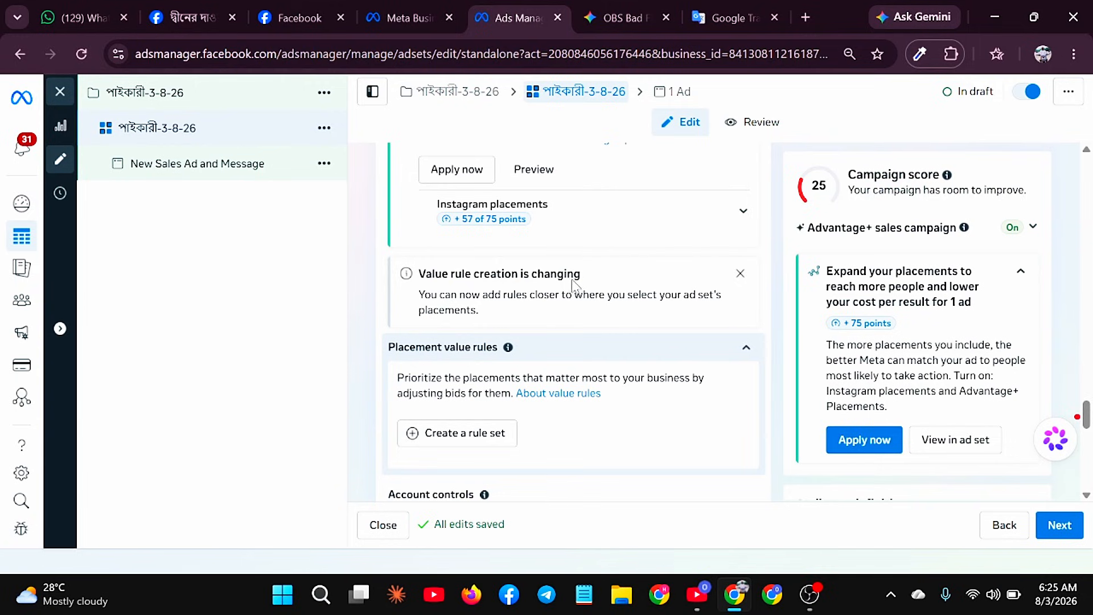
scroll(530, 436, up, 4)
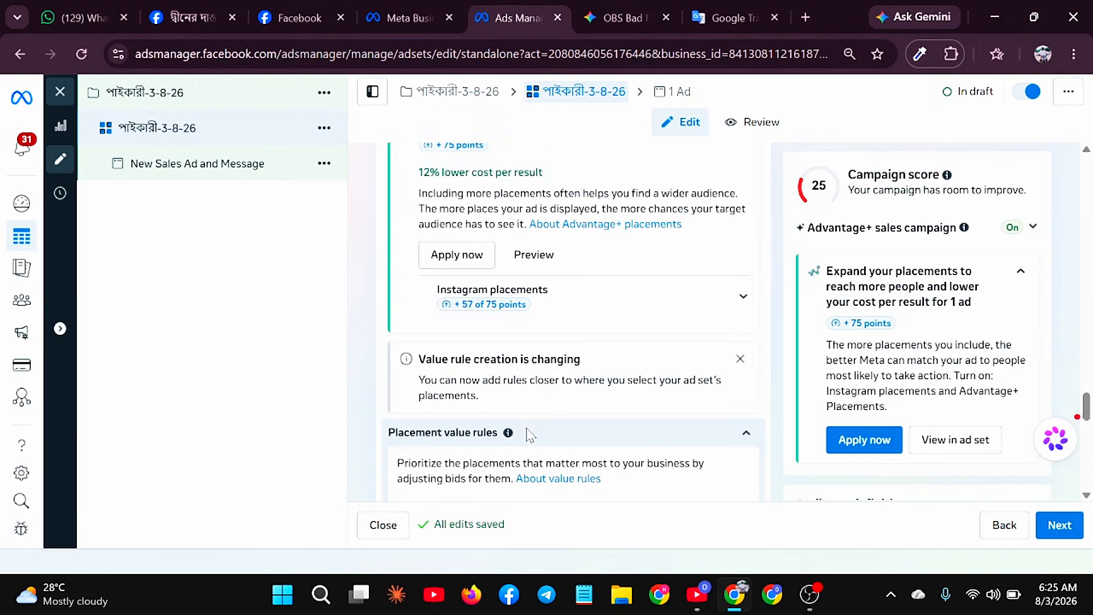
scroll(529, 436, down, 7)
scroll(528, 435, down, 3)
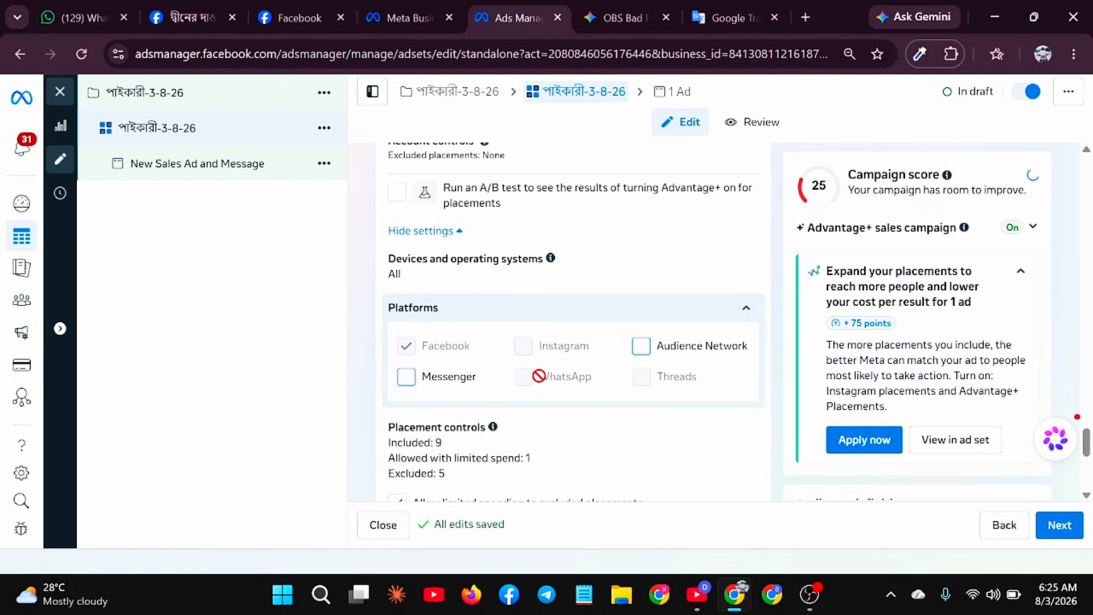
scroll(612, 421, down, 3)
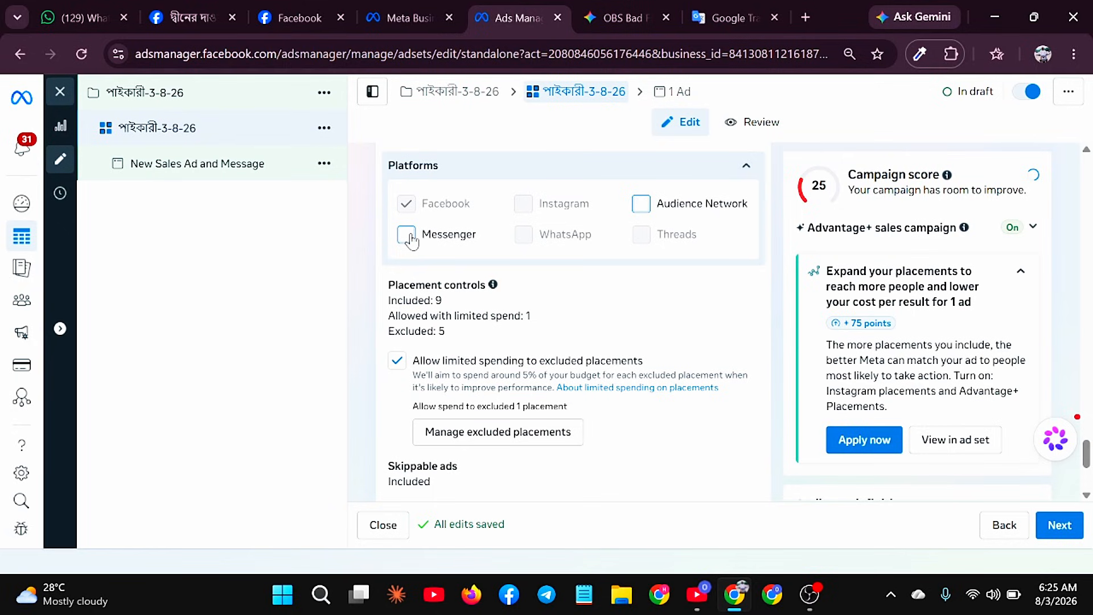
Check the placement controls and the platform selection of the ad set, collapsing each section after viewing it
scroll(410, 239, down, 1)
click(471, 263)
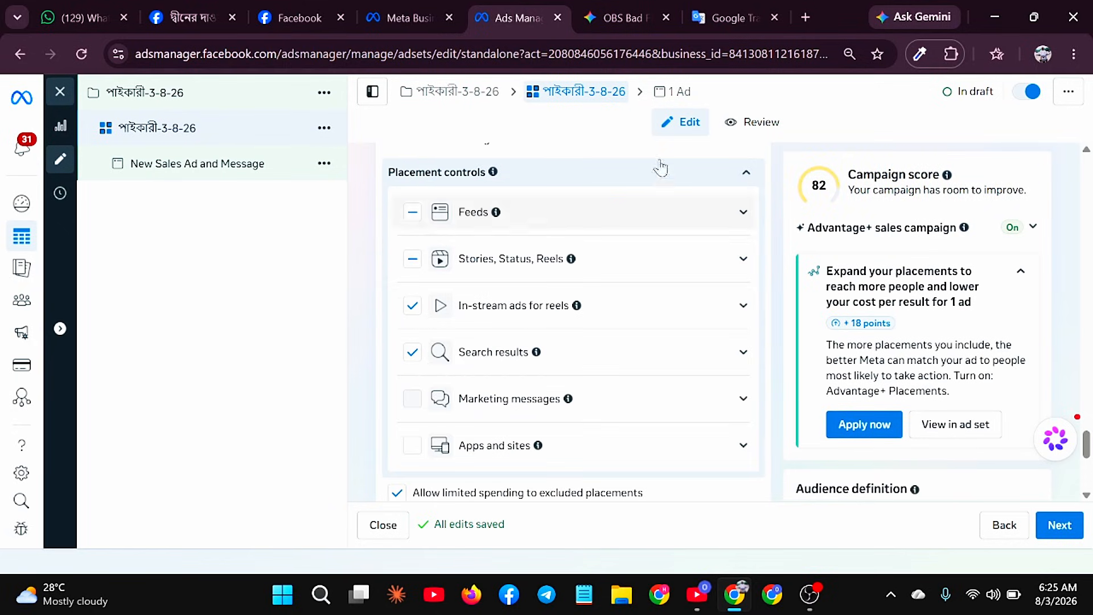
click(688, 173)
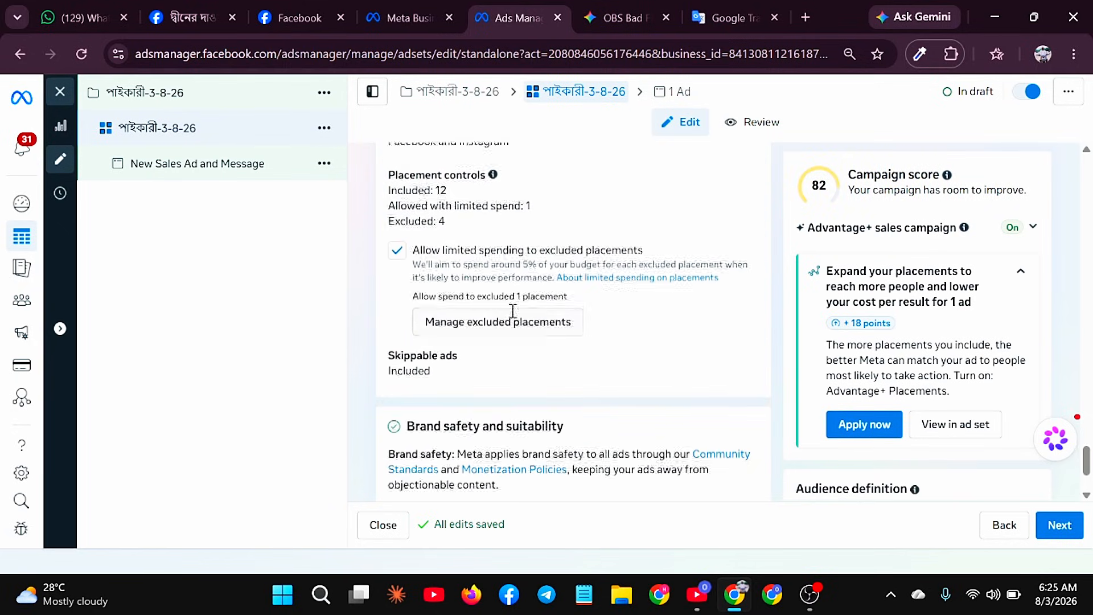
scroll(492, 376, up, 2)
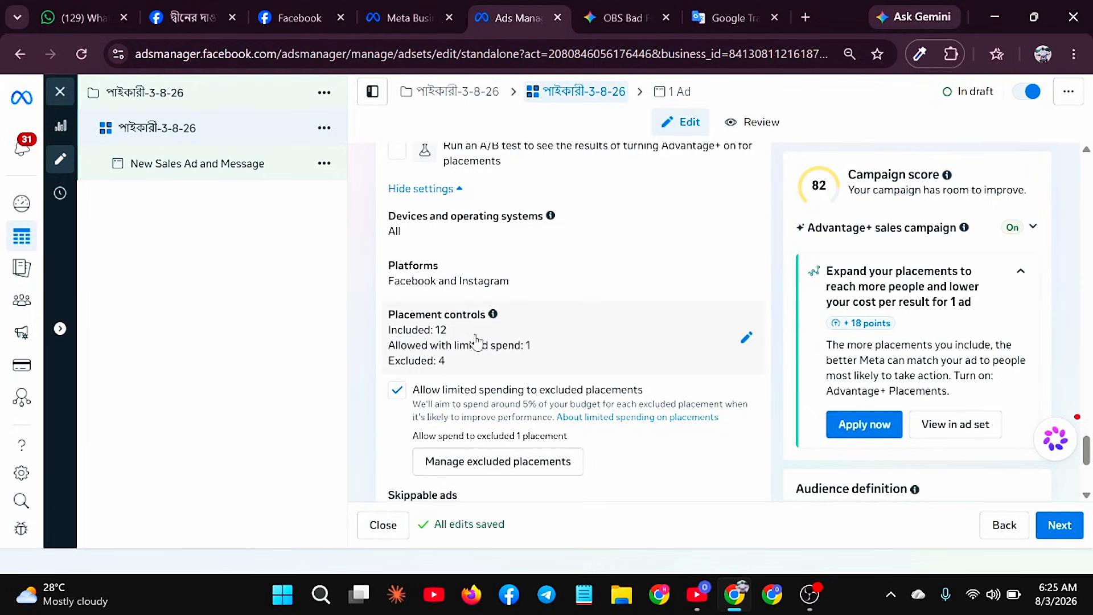
click(511, 281)
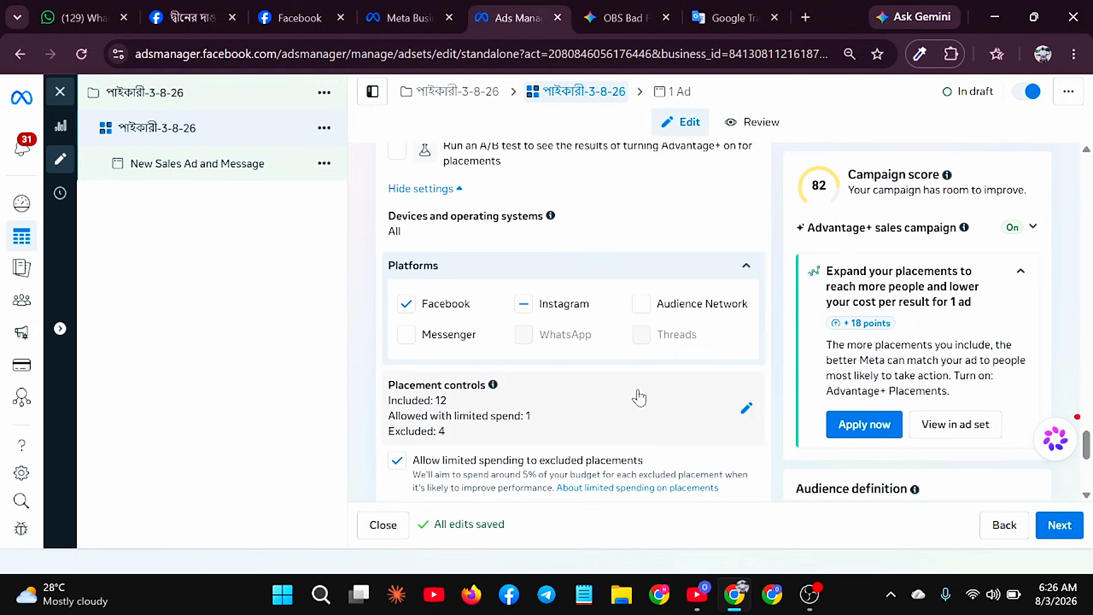
click(700, 264)
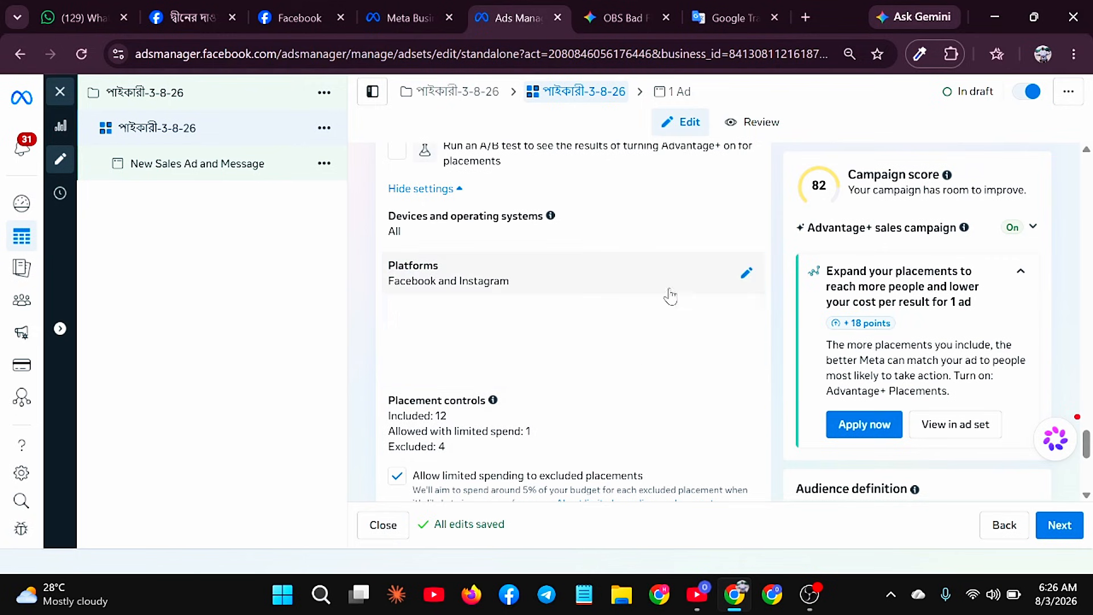
Continue from the ad set to the ad and name the ad পাইকারী-3-8-26
scroll(655, 370, down, 2)
scroll(634, 404, down, 3)
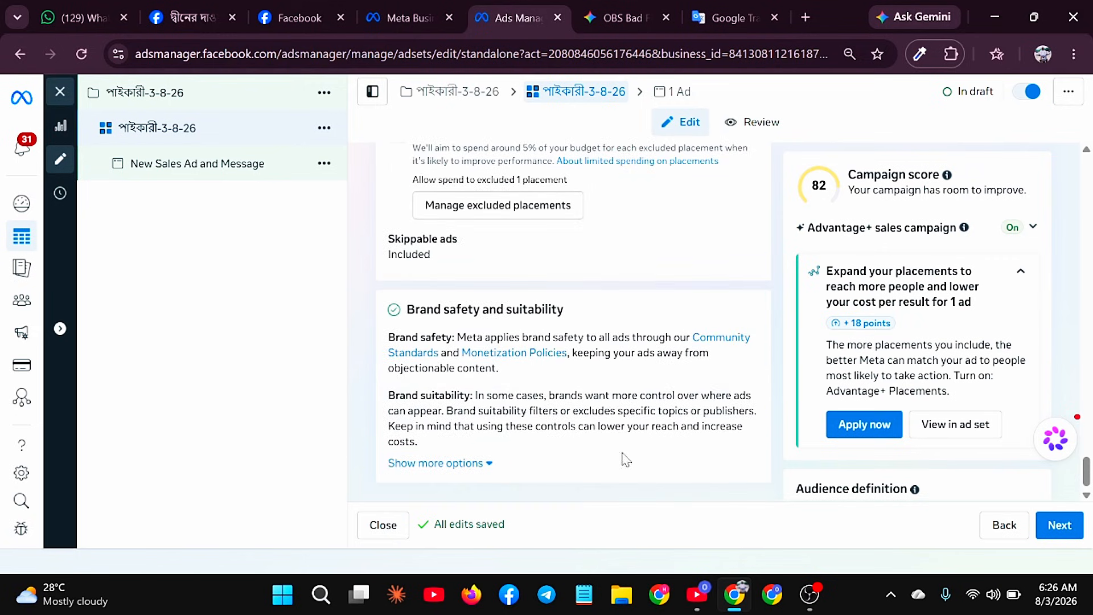
click(1062, 530)
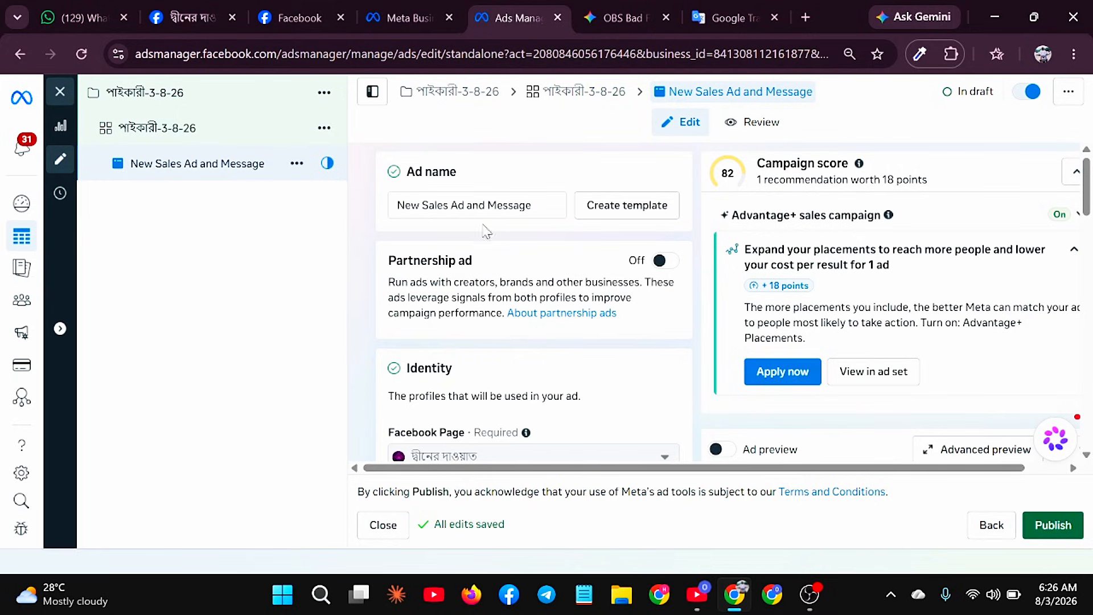
click(487, 206)
key(ctrl+a)
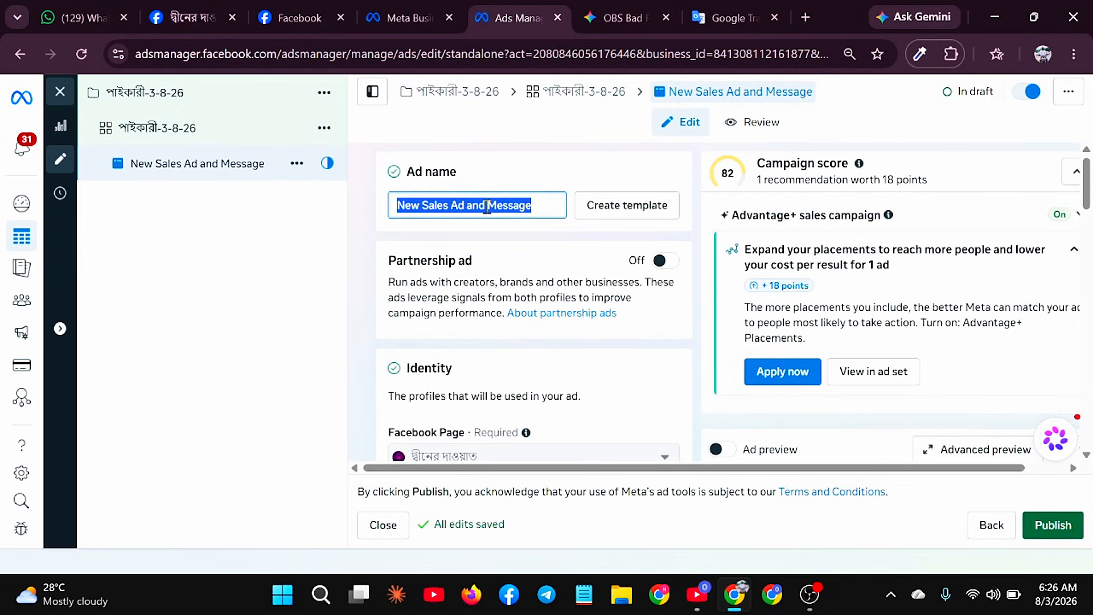
text(পাইকারী-3-8-26)
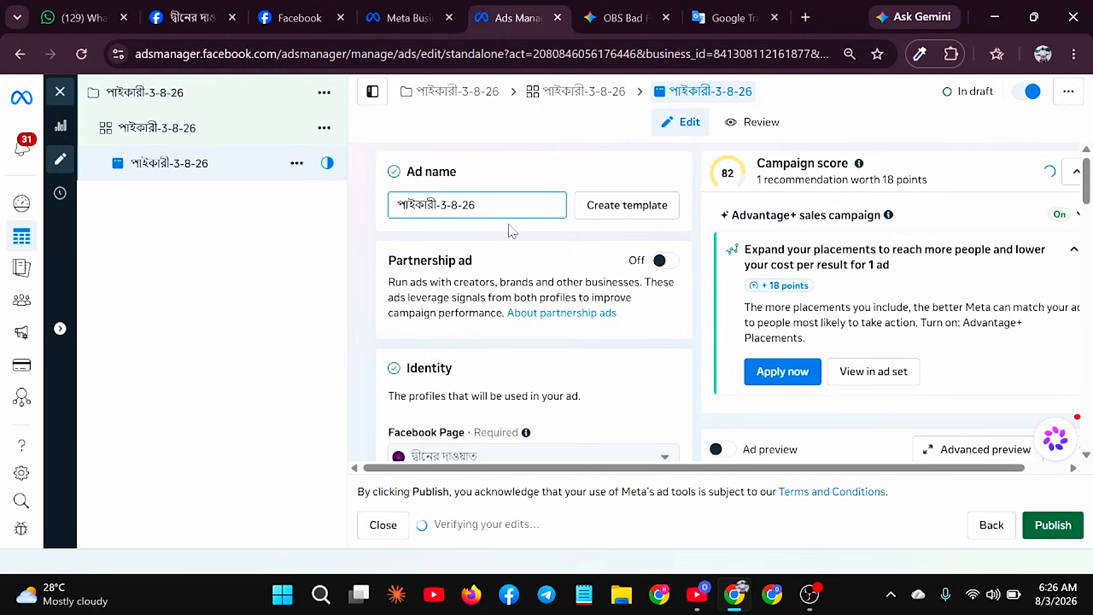
Change the ad setup to Use existing posts
scroll(502, 319, down, 2)
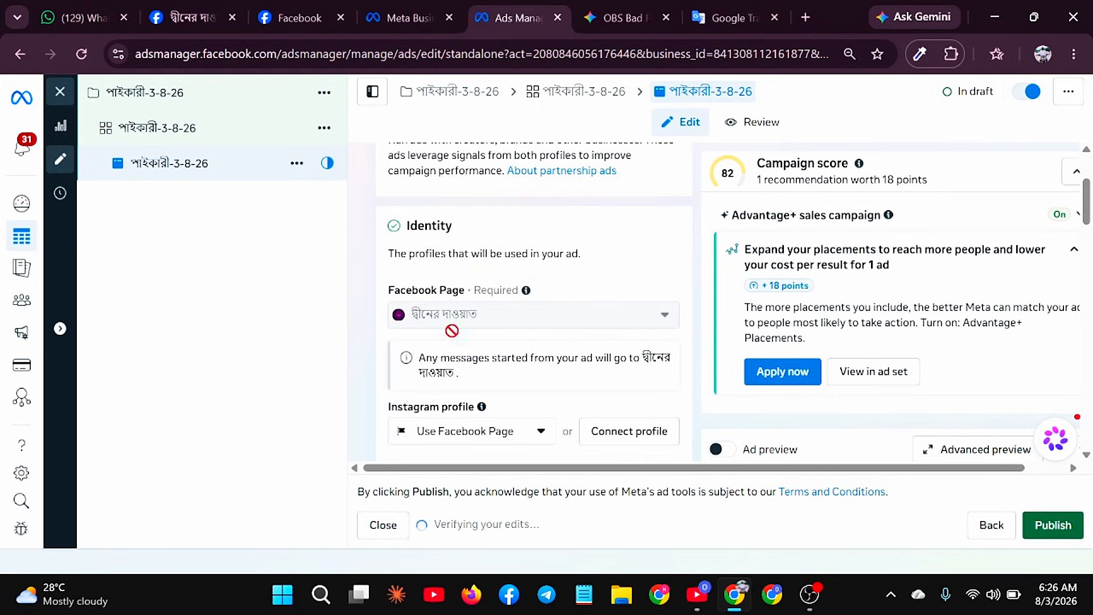
scroll(489, 411, down, 2)
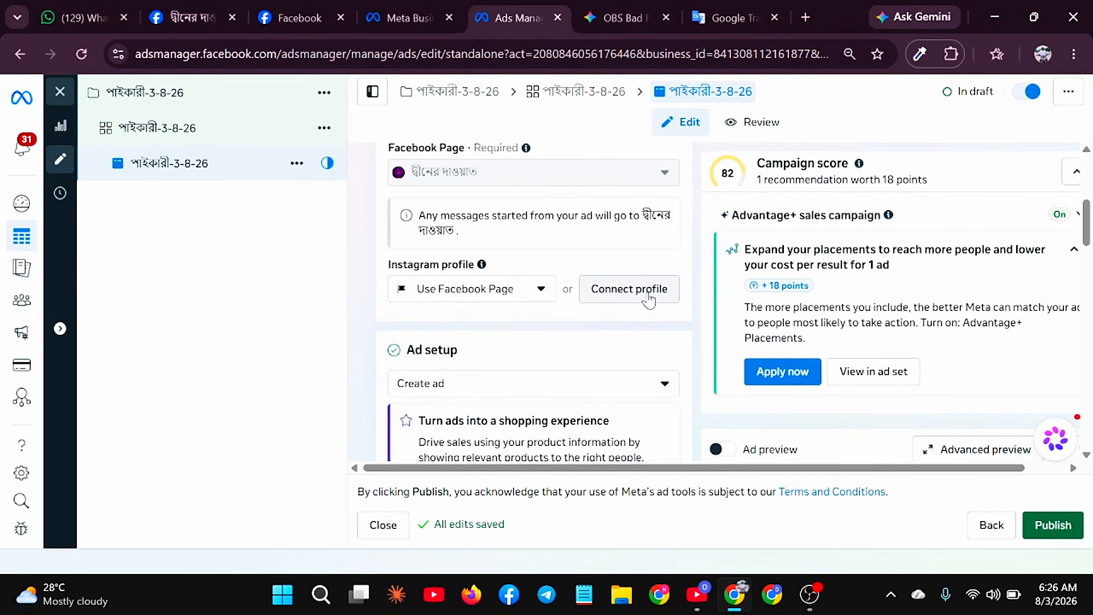
scroll(506, 308, down, 5)
scroll(506, 302, up, 2)
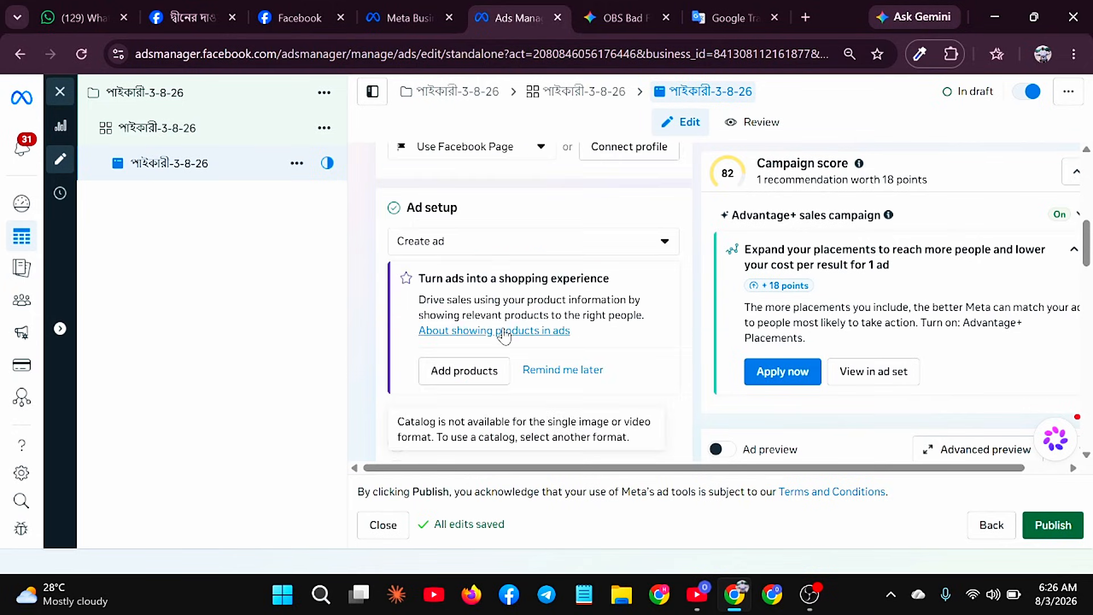
click(545, 252)
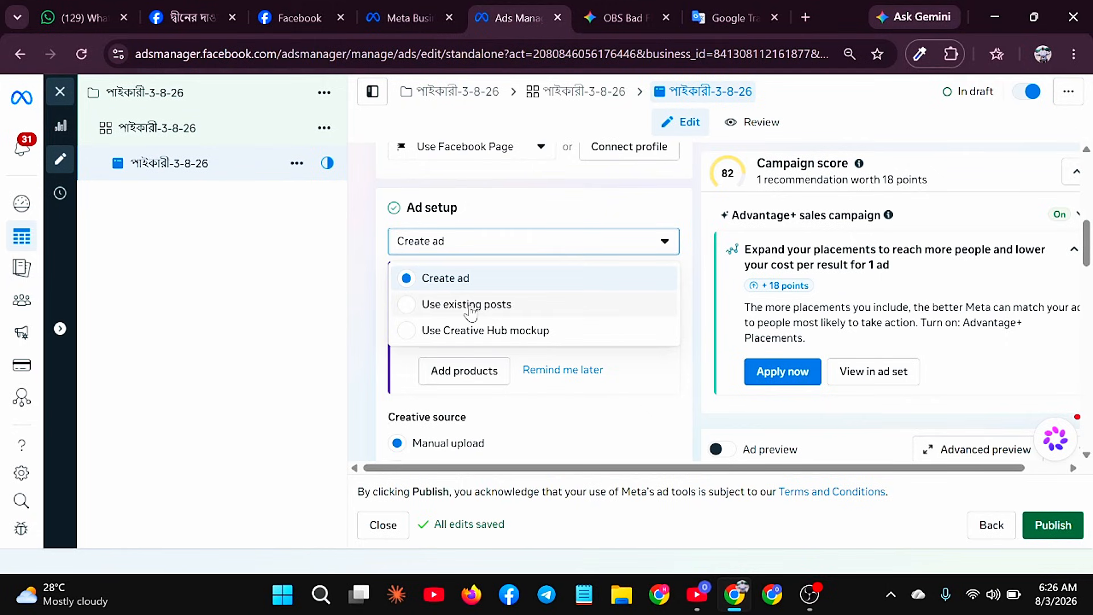
click(470, 307)
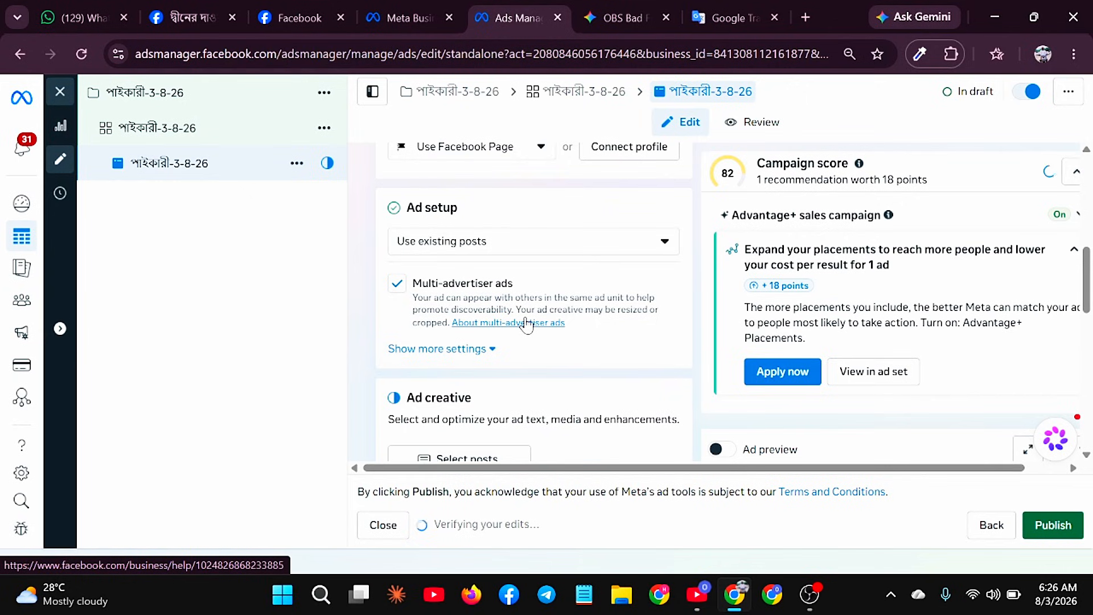
Select the published Facebook album post whose text begins with পাইকারী as the ad creative
scroll(533, 348, down, 2)
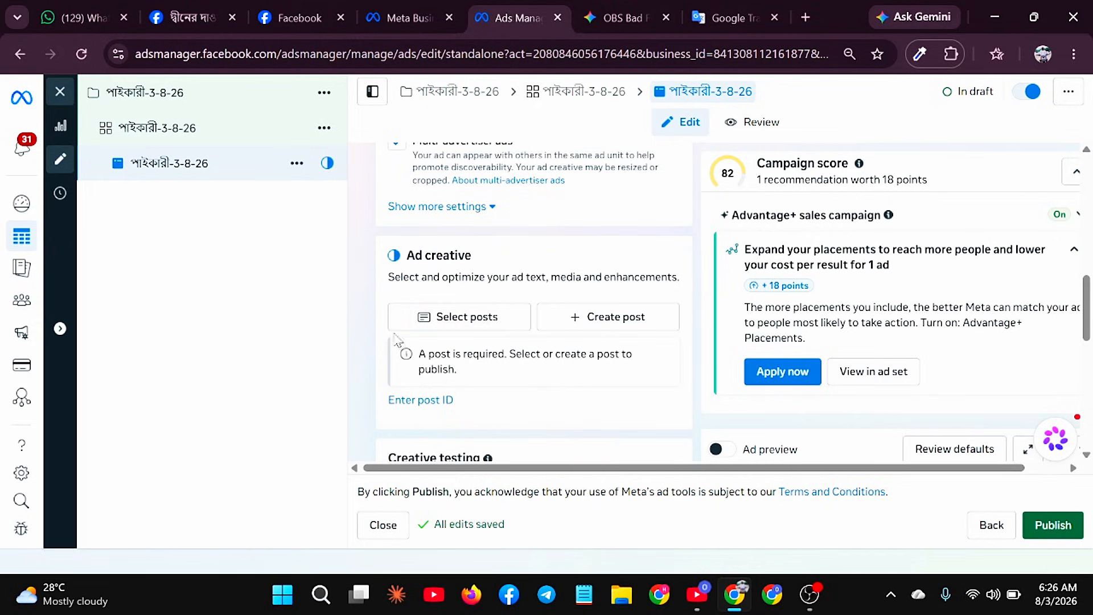
click(450, 319)
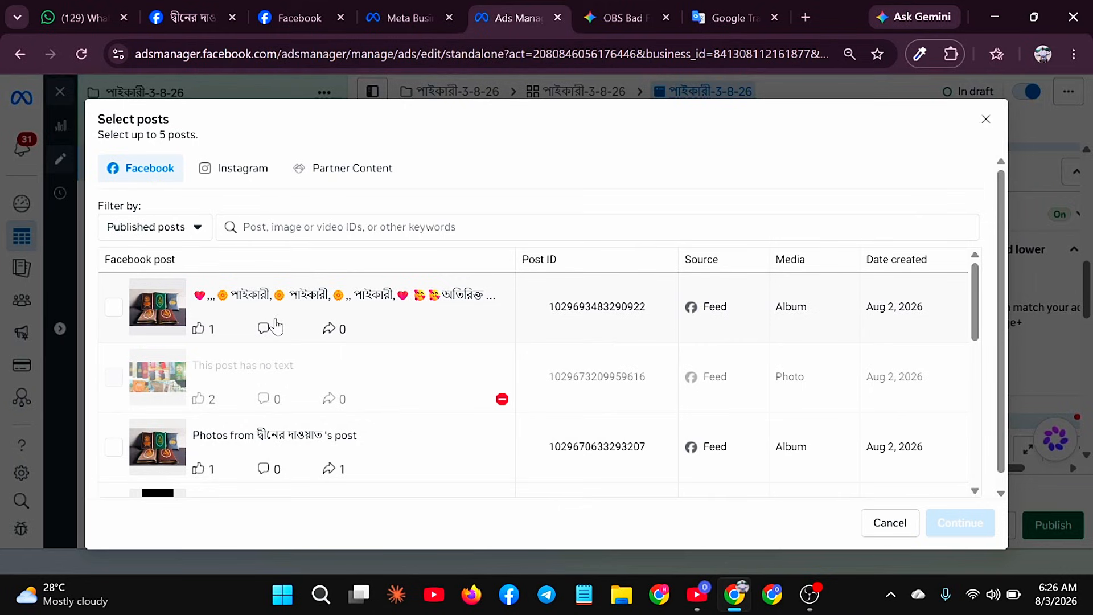
click(114, 309)
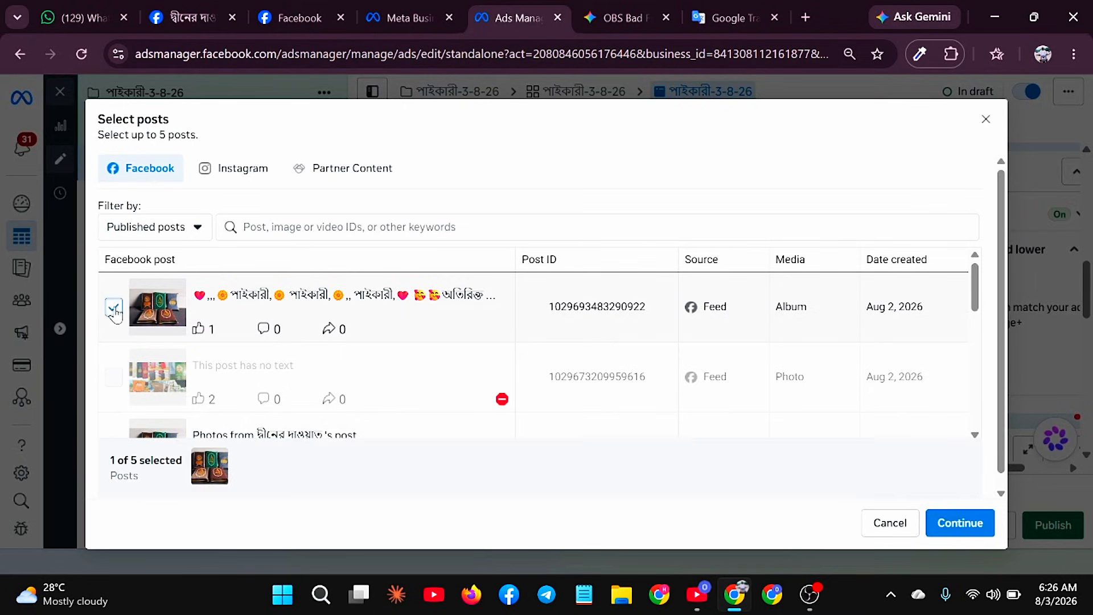
click(955, 533)
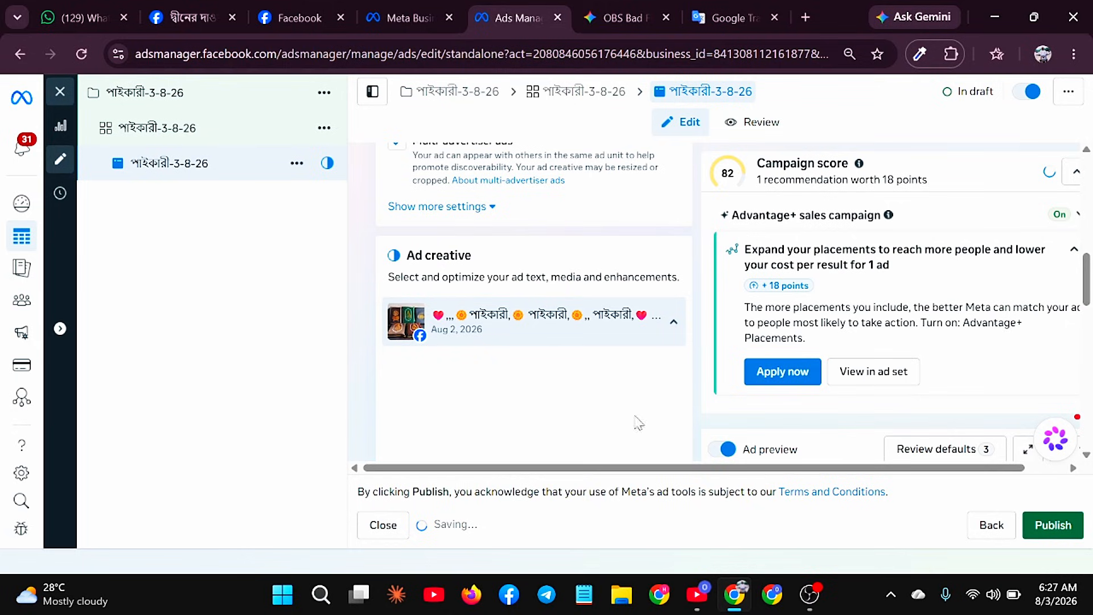
Set the selected post's call to action to Send message and update the original post with that button
scroll(541, 375, down, 5)
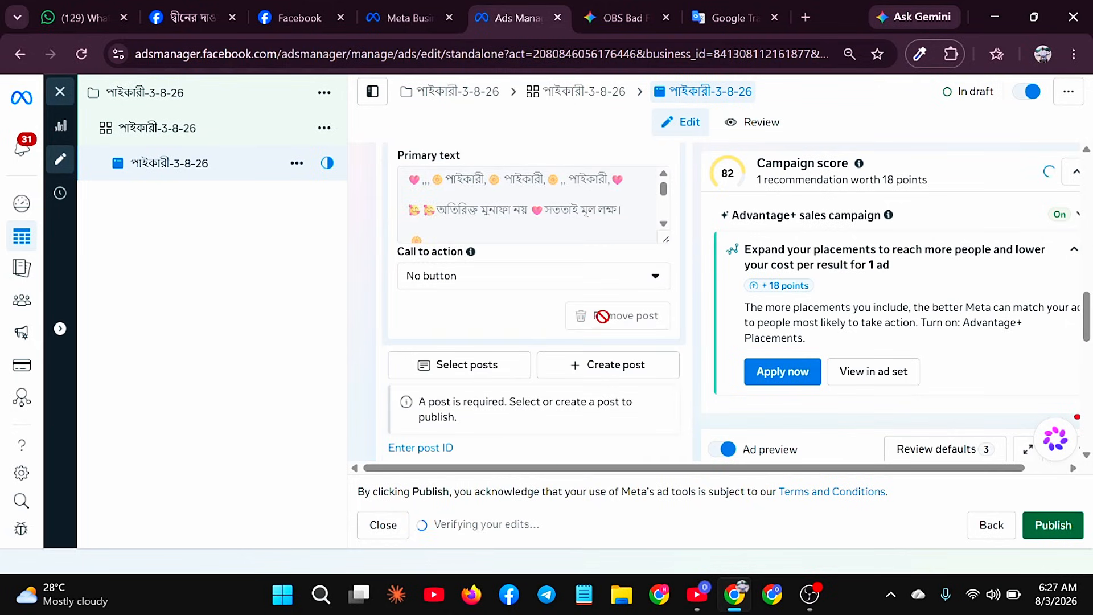
click(650, 287)
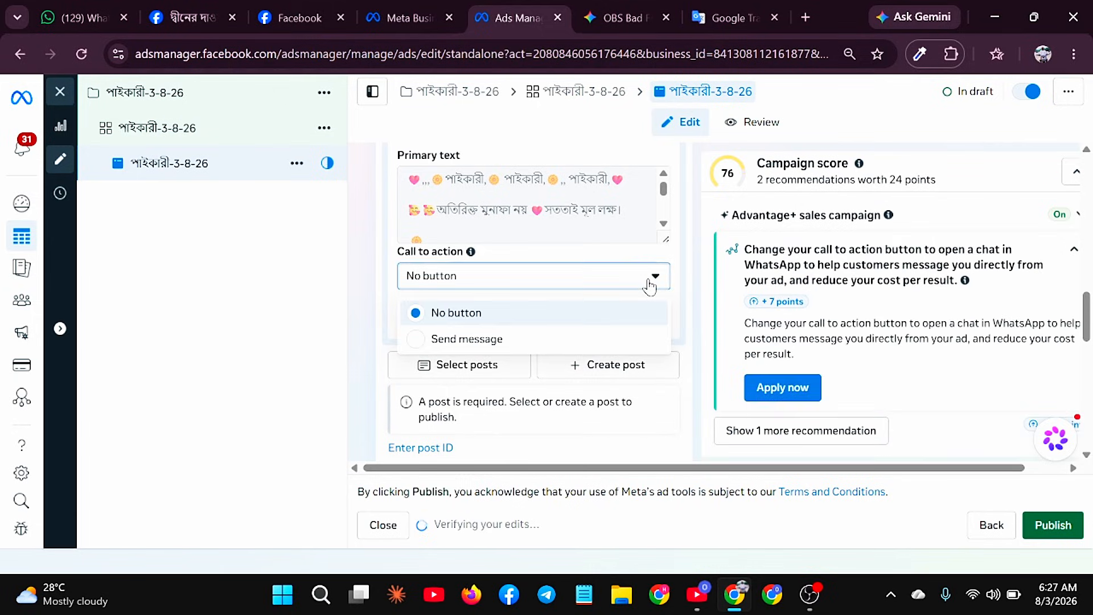
click(493, 339)
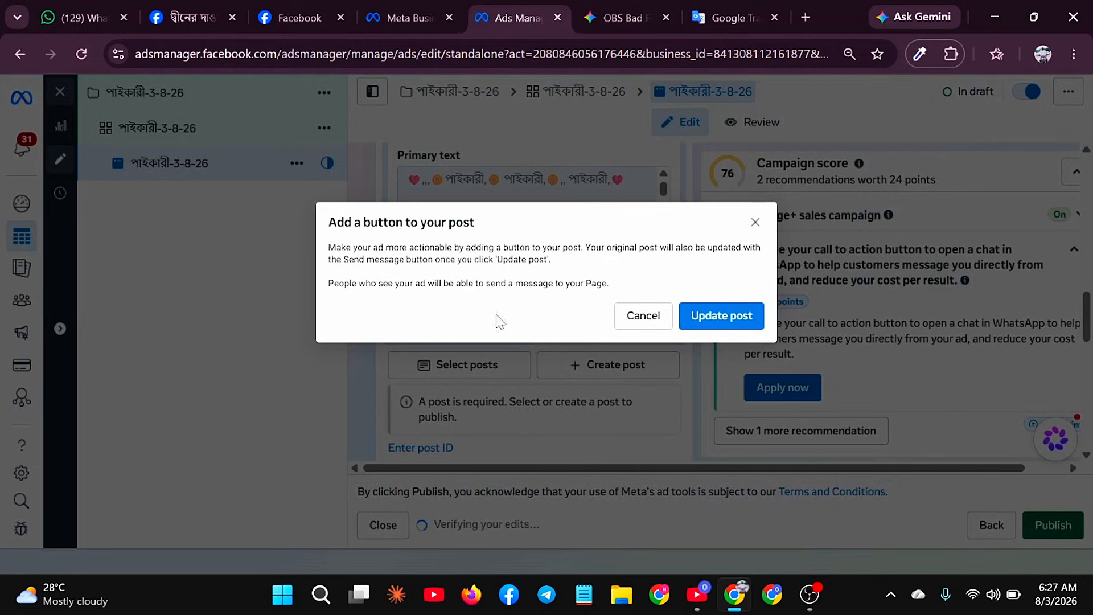
click(725, 323)
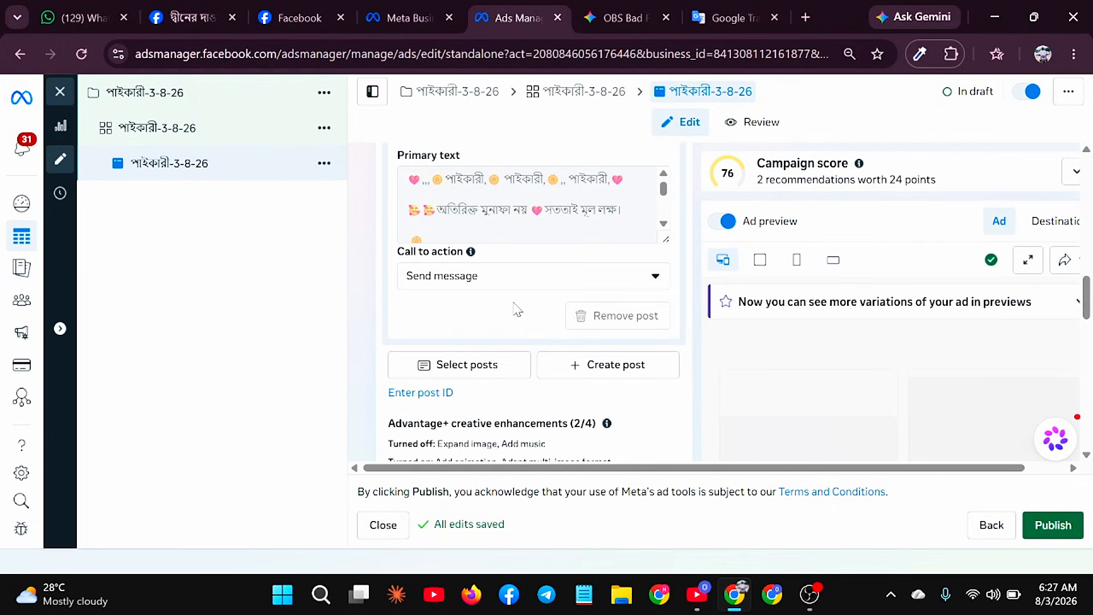
Review the ad's remaining settings, including the recommended chat template with its greeting and questions and the Tracking section
scroll(505, 356, down, 5)
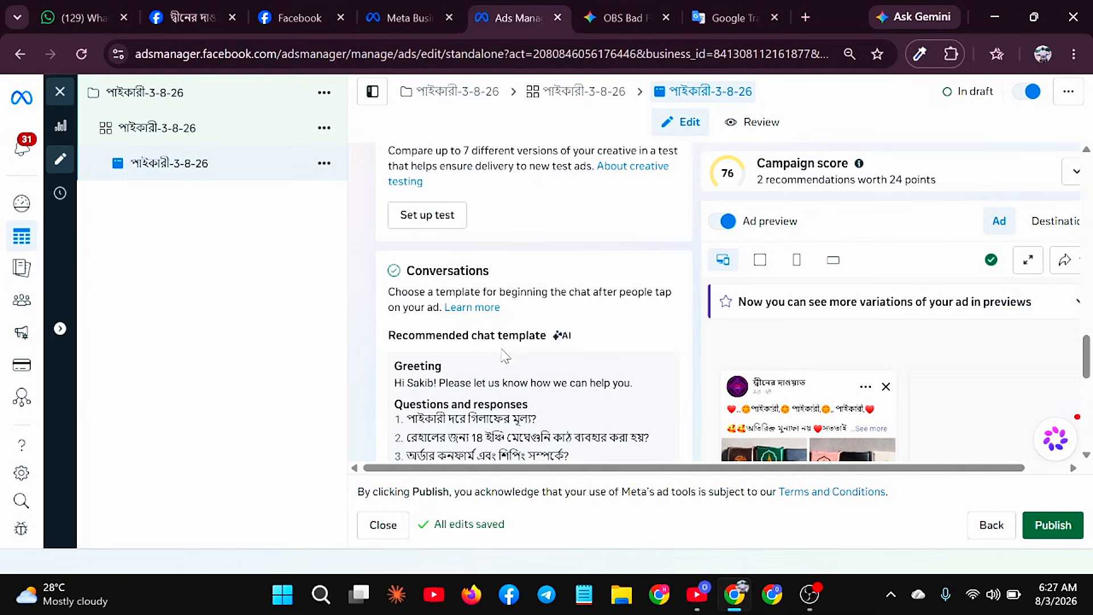
scroll(561, 348, up, 2)
scroll(549, 344, down, 4)
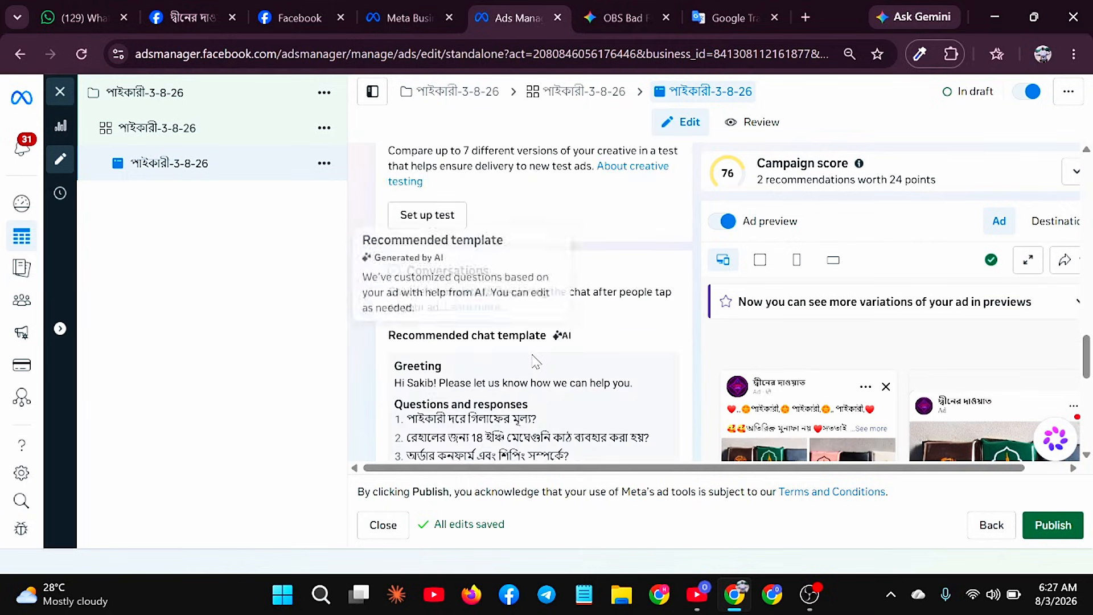
scroll(626, 308, down, 3)
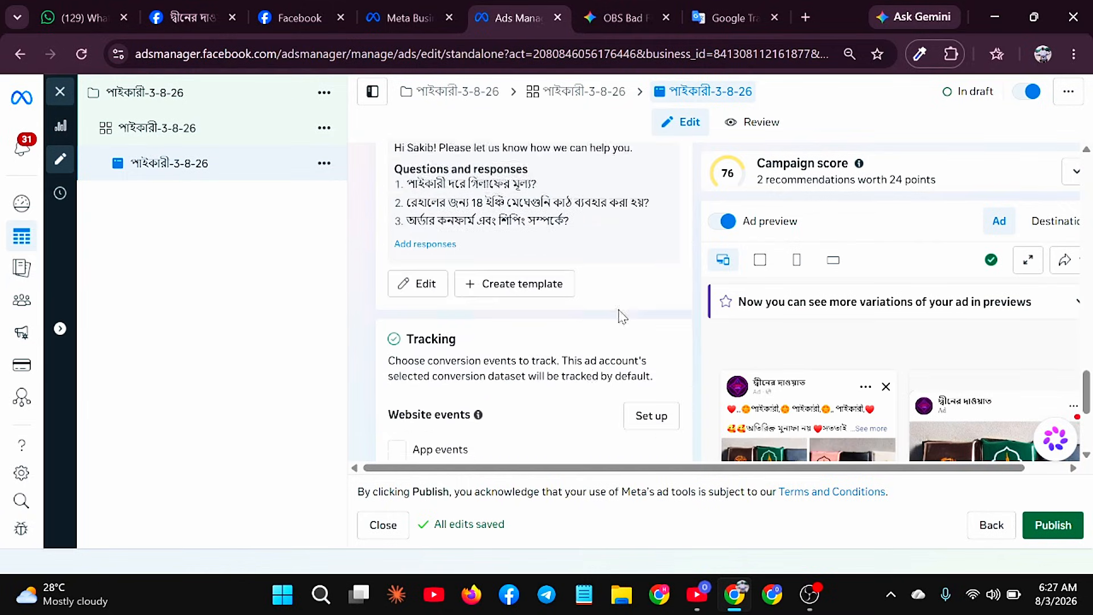
right_click(534, 330)
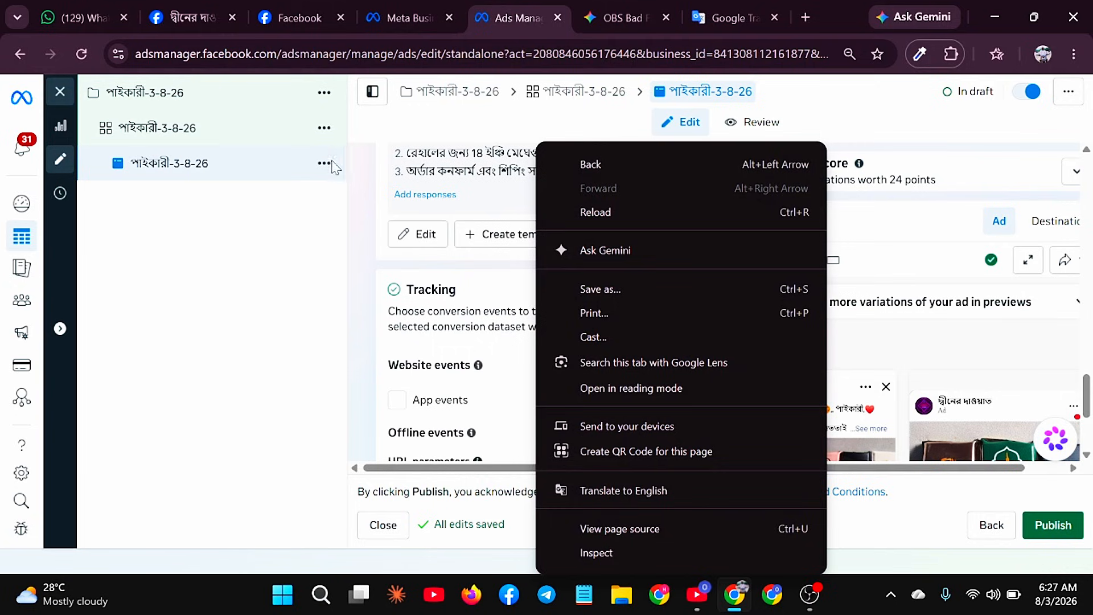
click(360, 269)
scroll(494, 317, up, 2)
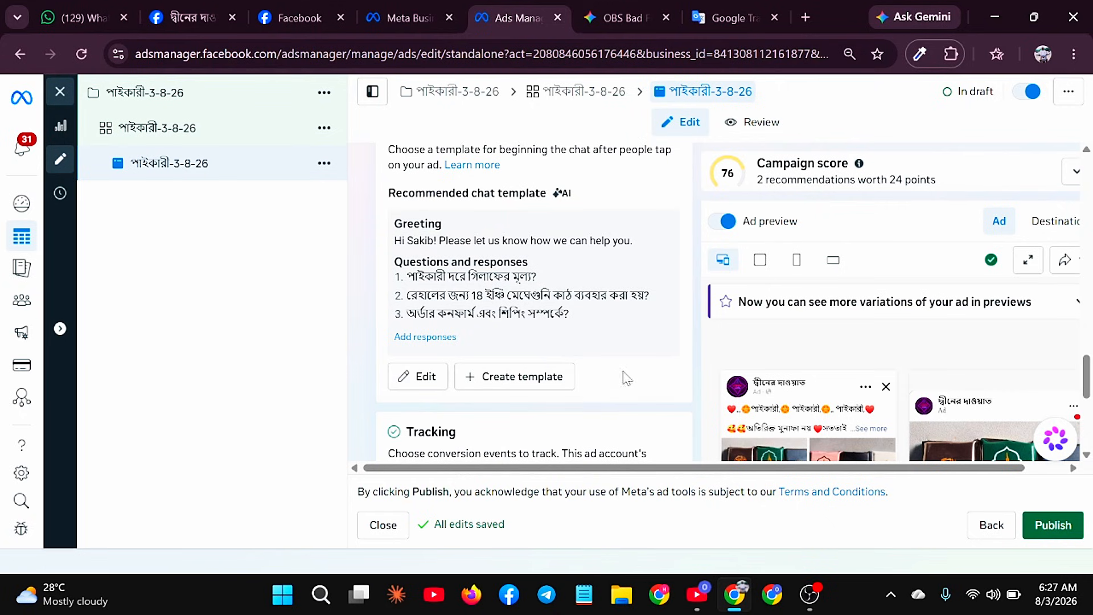
scroll(578, 420, down, 4)
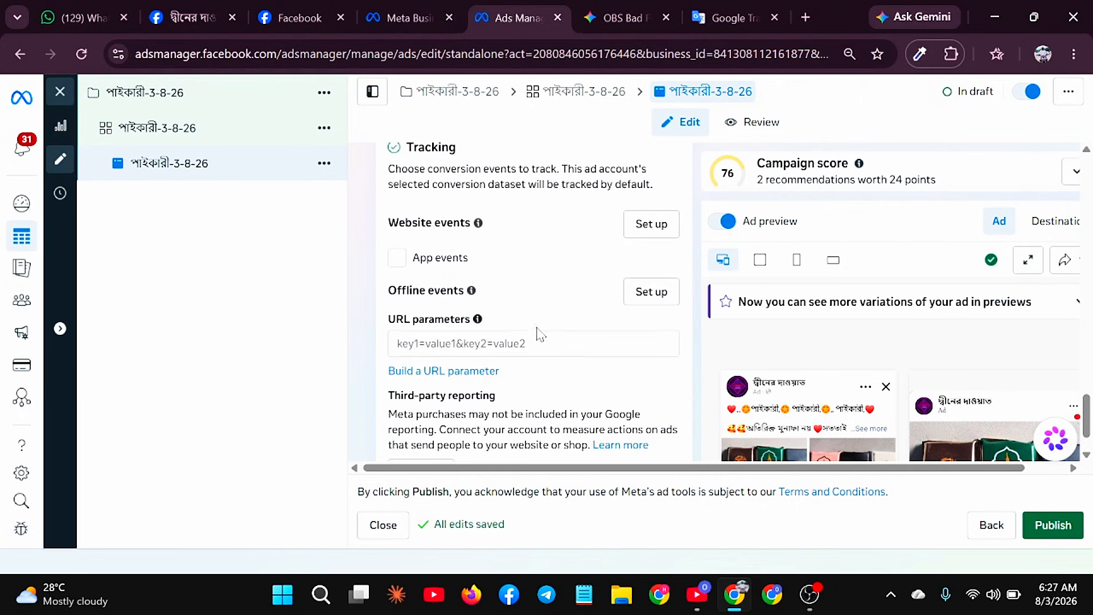
scroll(573, 374, down, 1)
scroll(556, 375, up, 5)
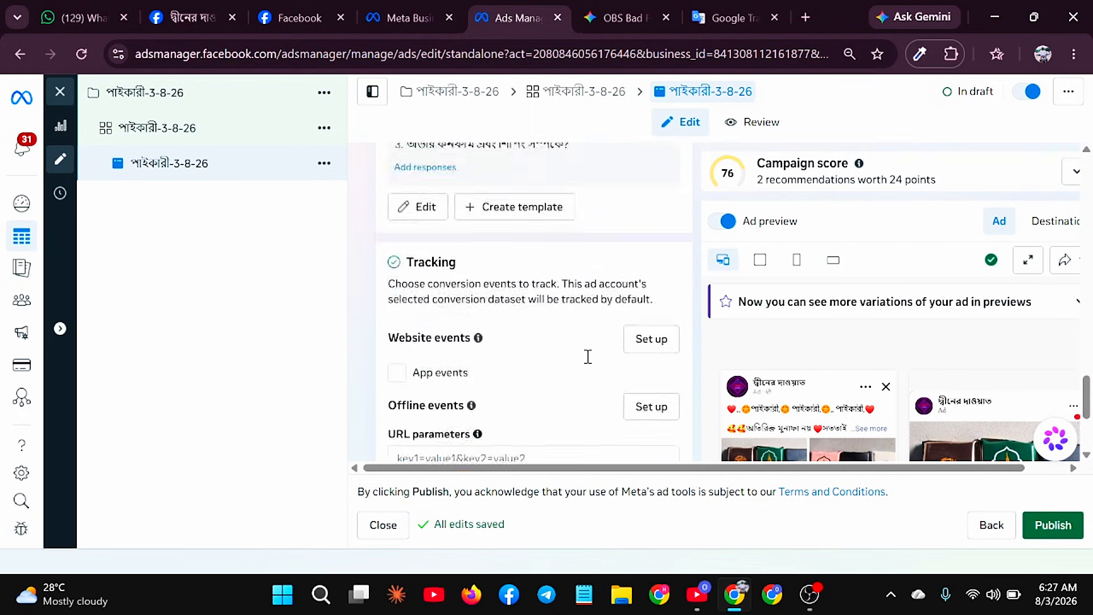
Check the ad previews across the different placements, including the Send message button
scroll(832, 342, down, 4)
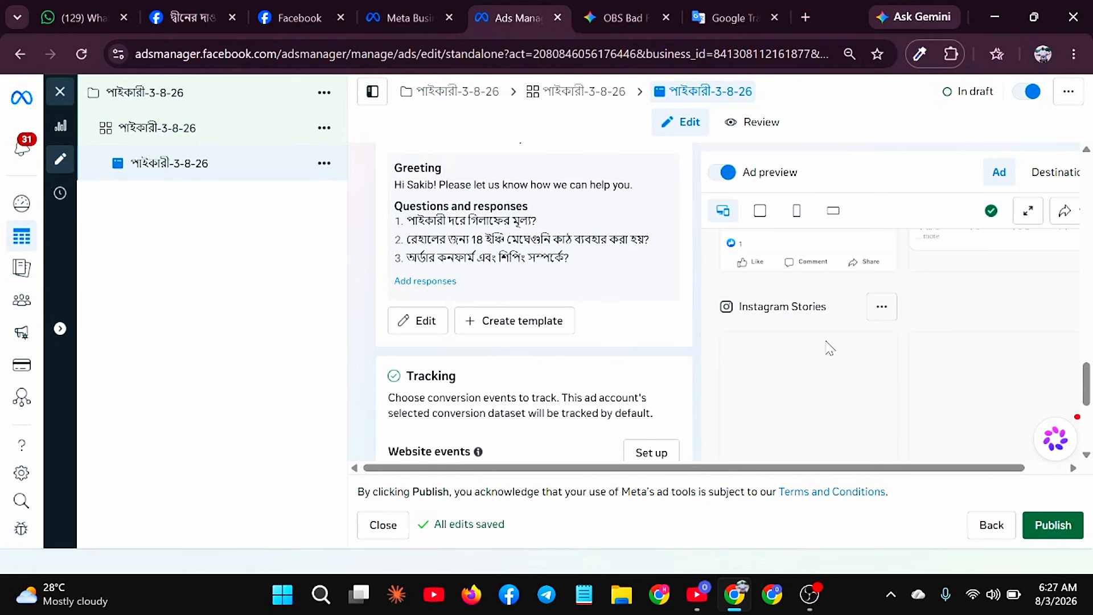
scroll(925, 316, up, 3)
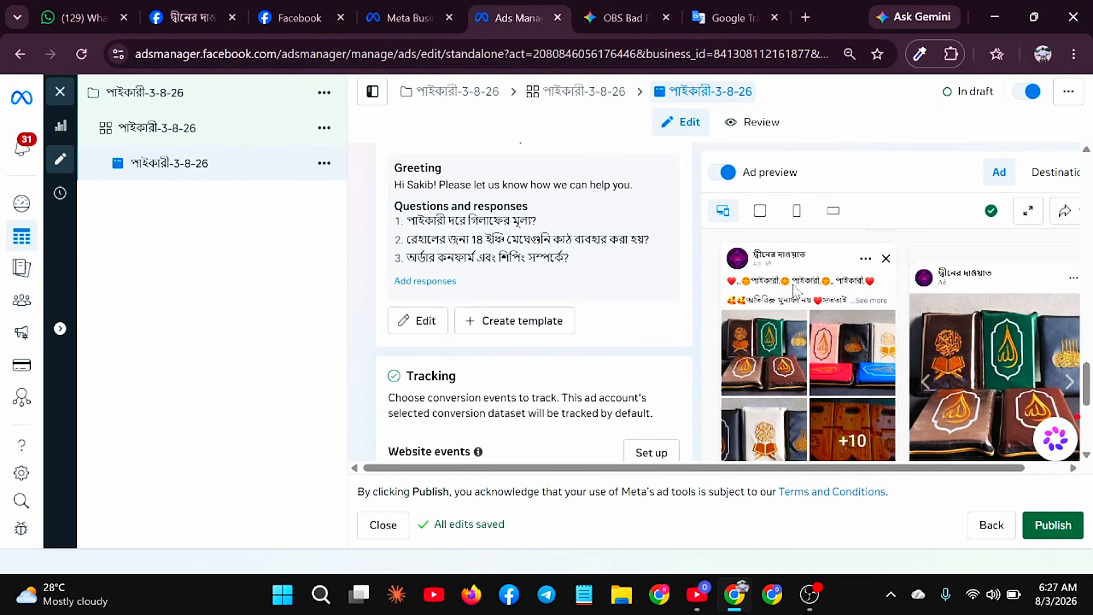
scroll(810, 380, down, 3)
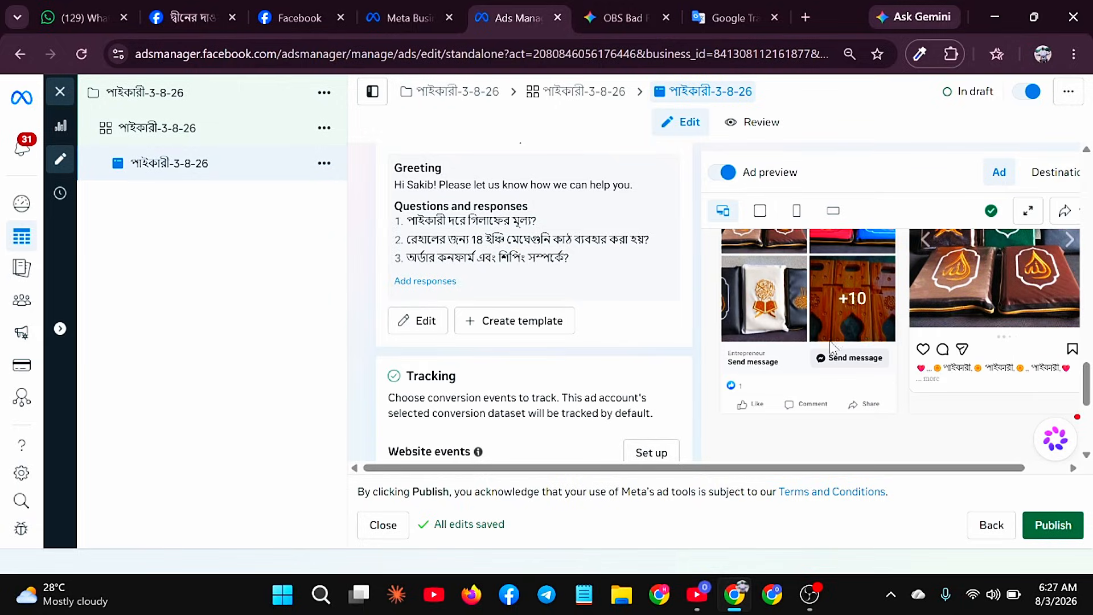
scroll(883, 393, down, 2)
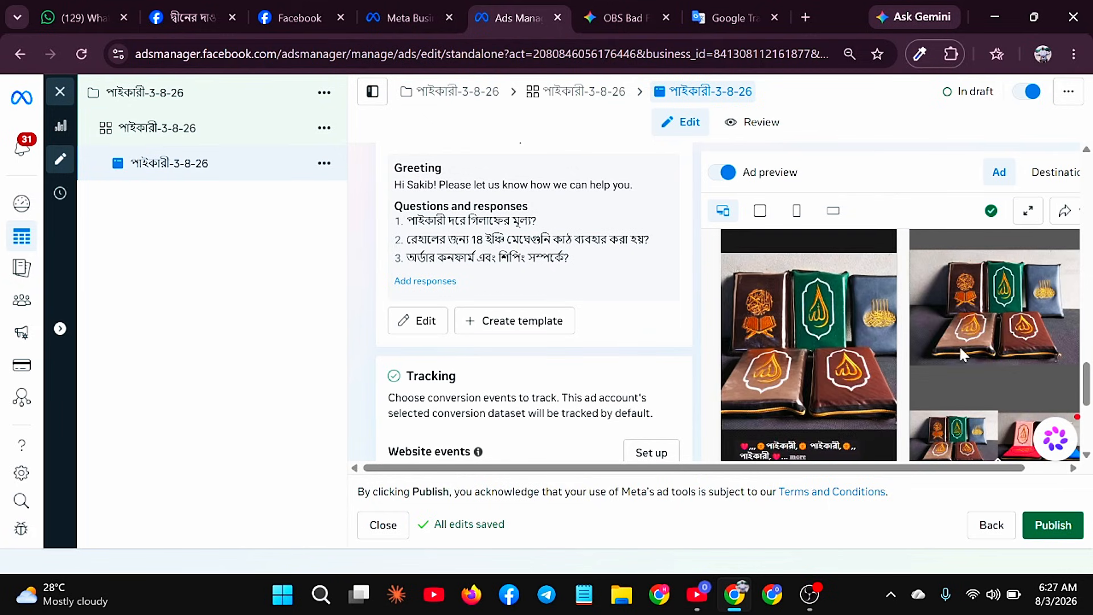
scroll(923, 359, down, 3)
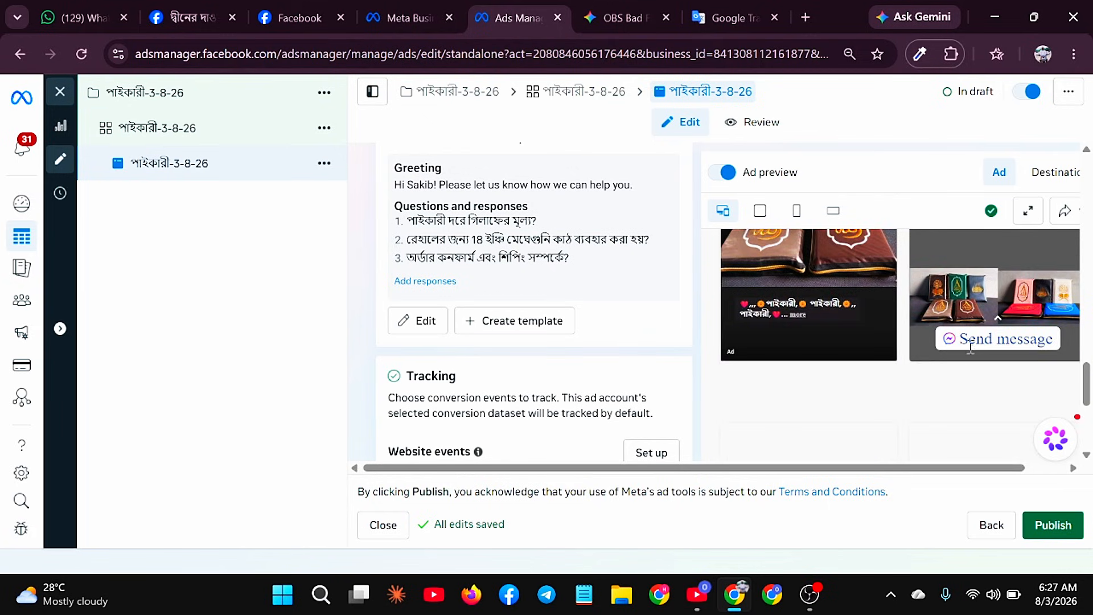
scroll(1029, 312, down, 6)
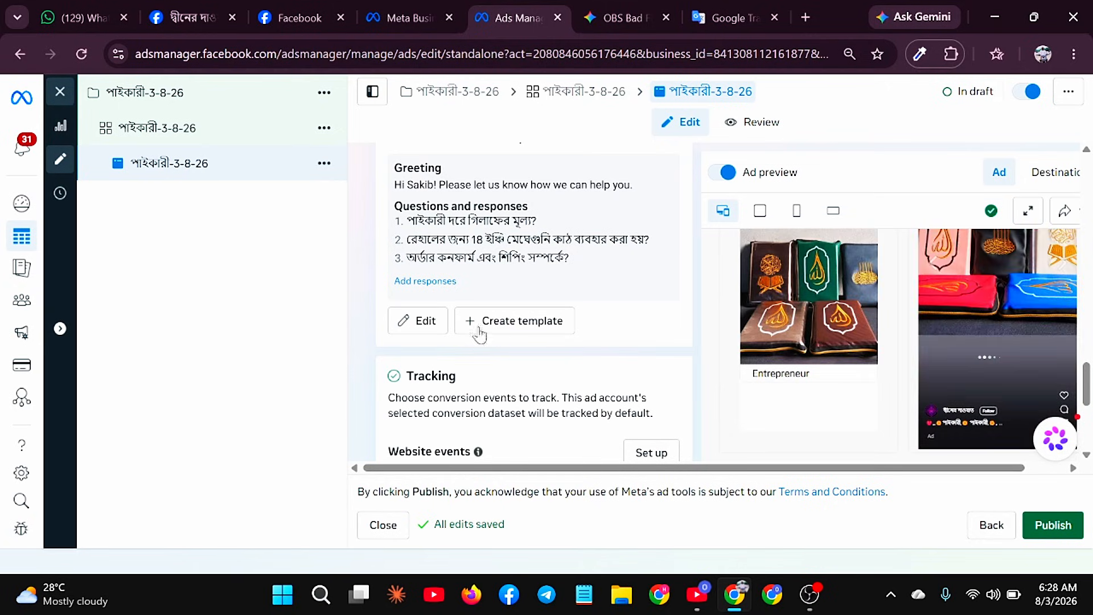
Open the campaign level of পাইকারী-3-8-26 and review its objective, budget, A/B test, audience segment and special ad category settings
click(160, 94)
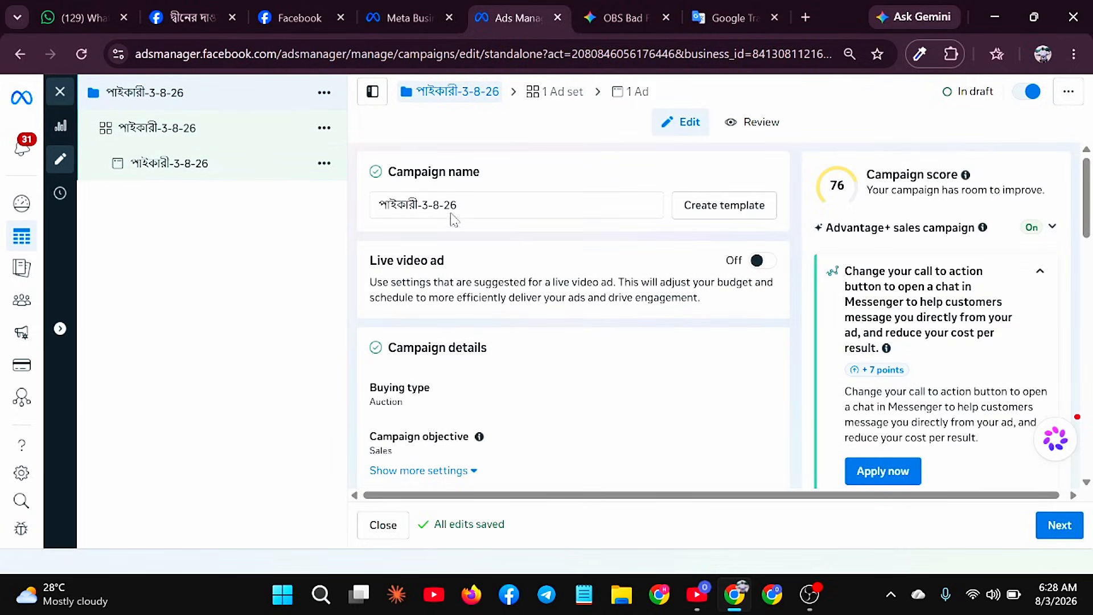
scroll(530, 273, down, 5)
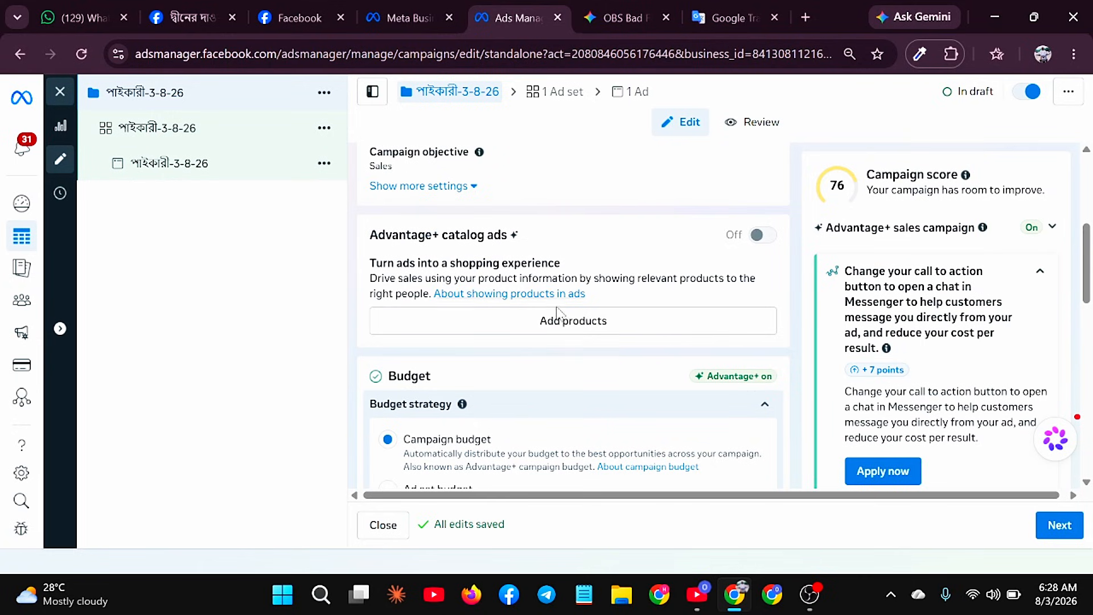
scroll(624, 373, down, 2)
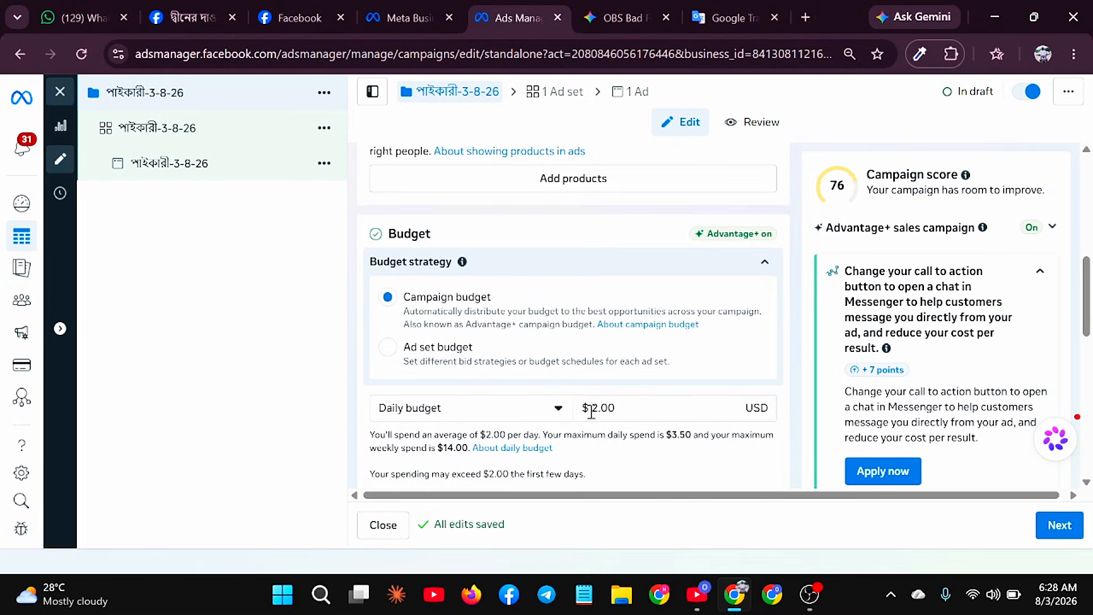
scroll(559, 364, down, 8)
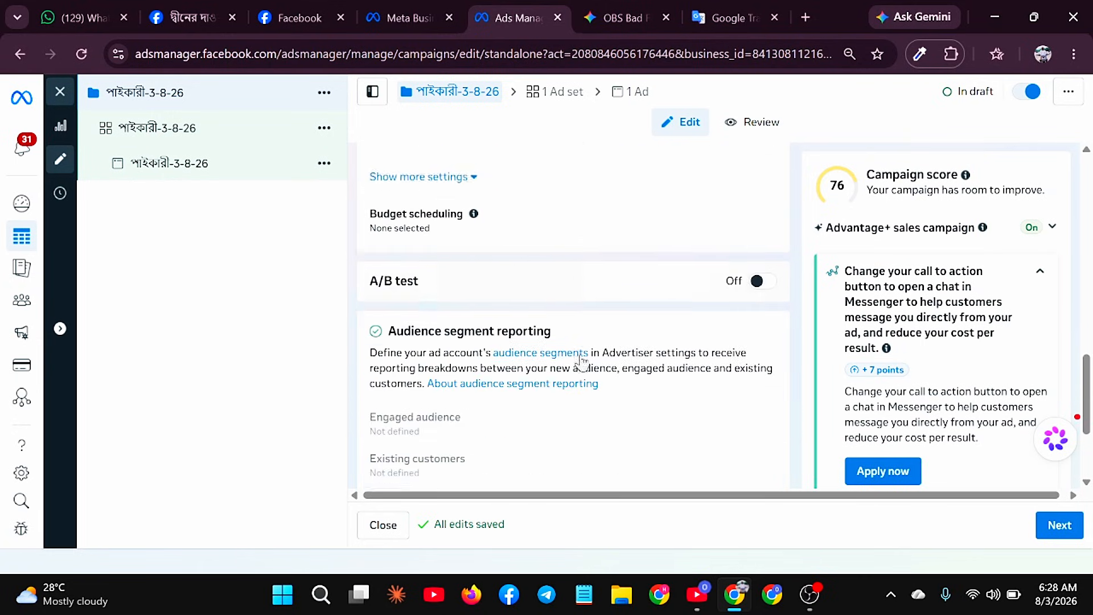
scroll(560, 364, up, 5)
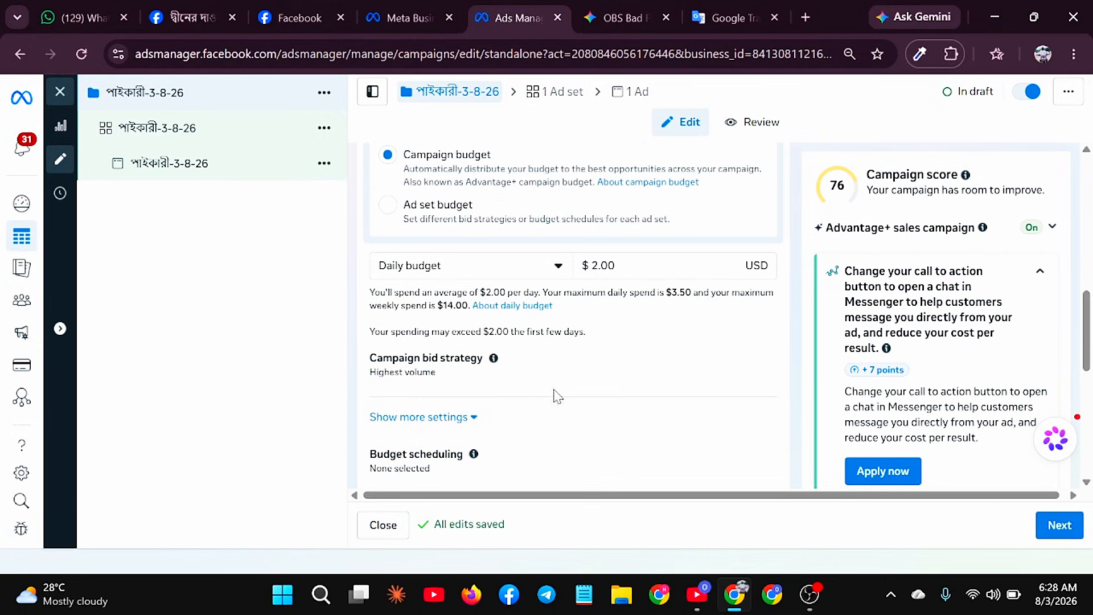
scroll(595, 428, down, 2)
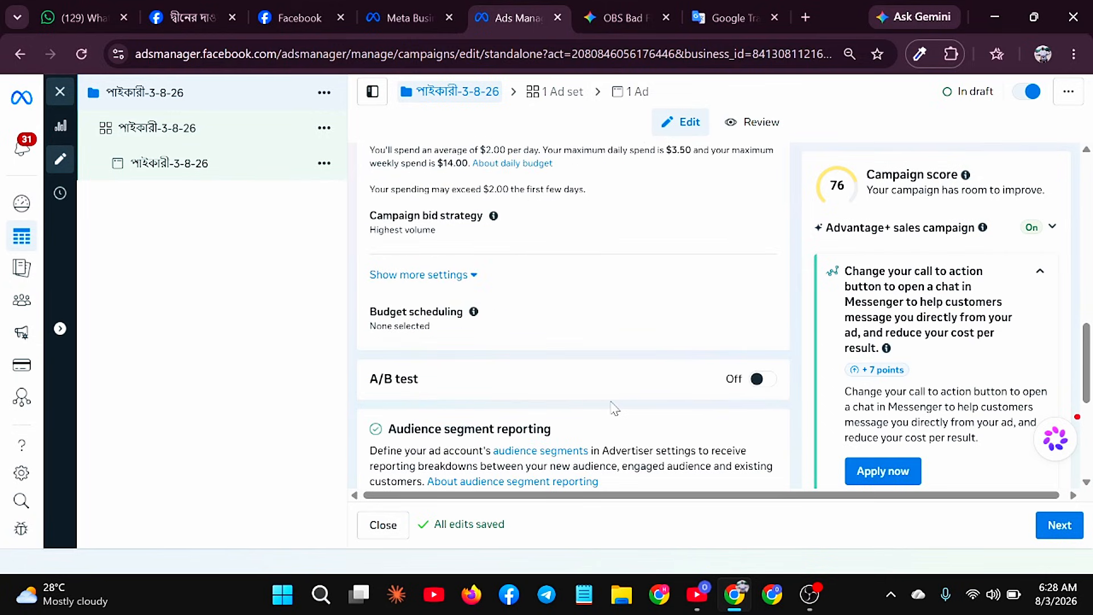
scroll(614, 407, down, 5)
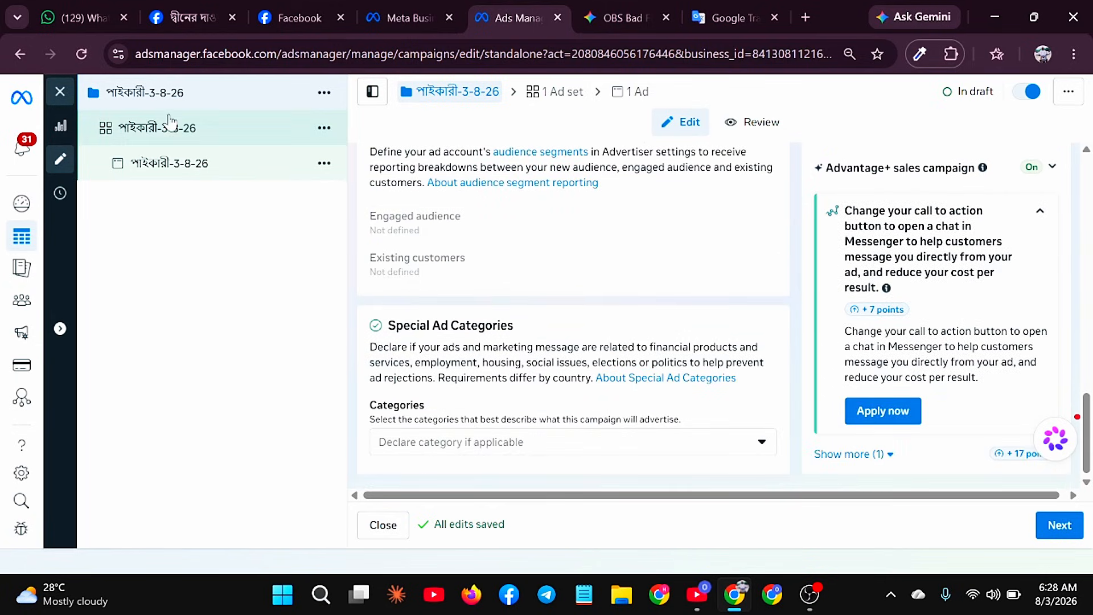
Open the ad set পাইকারী-3-8-26 and review its conversion location, message destinations and available performance goal options
click(170, 122)
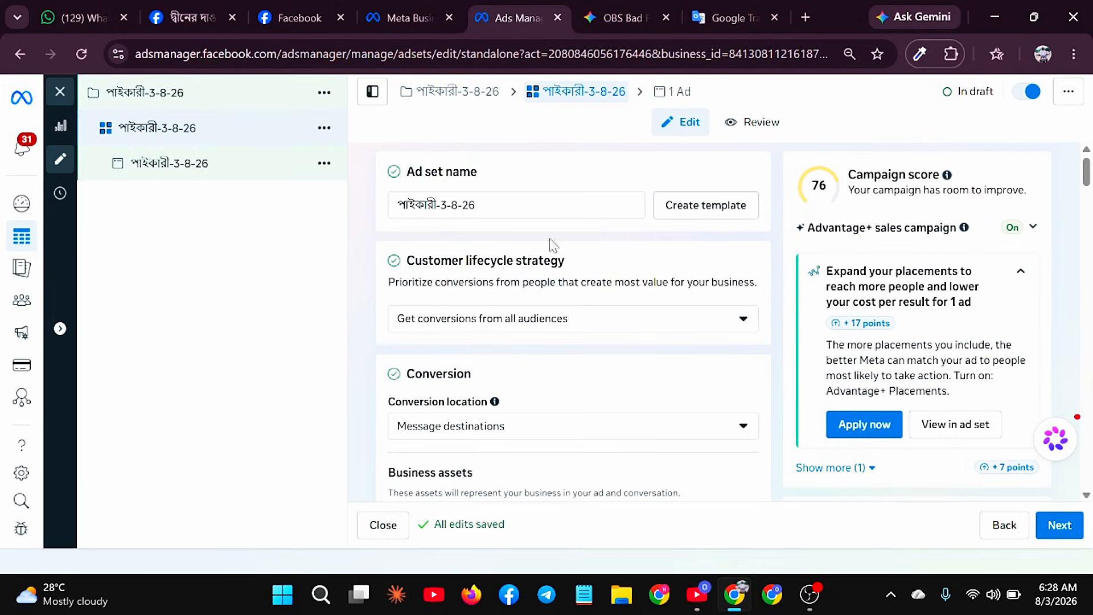
scroll(615, 240, down, 3)
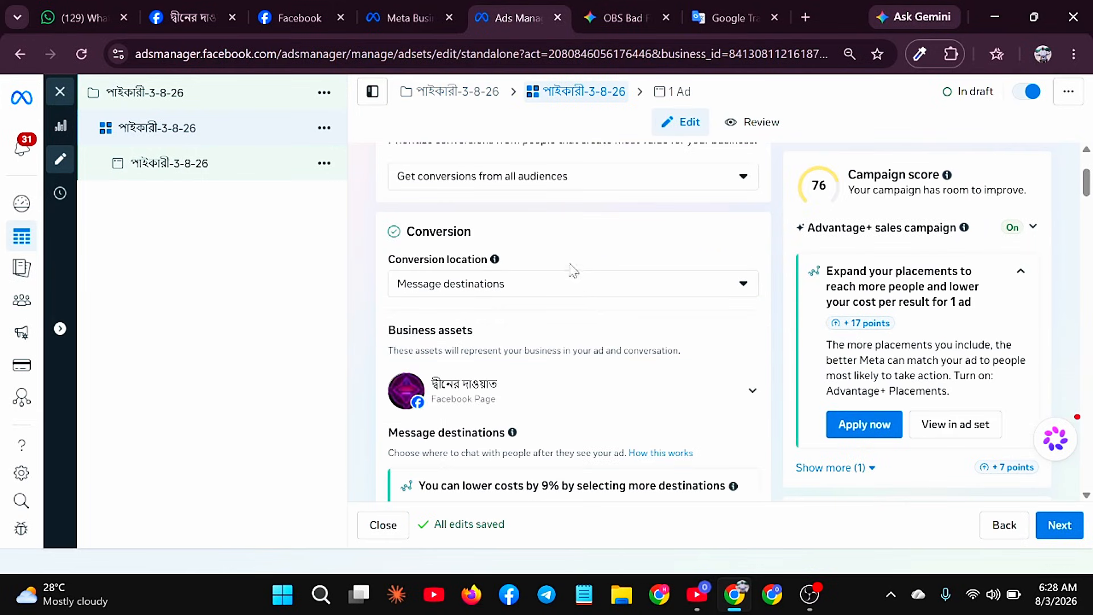
scroll(566, 285, up, 3)
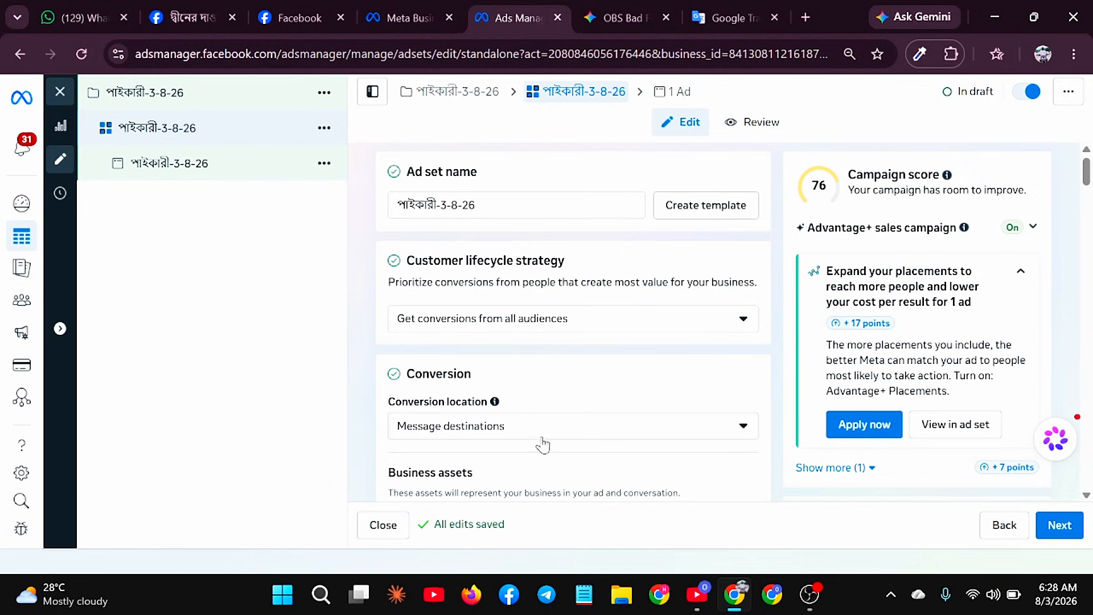
scroll(511, 380, down, 4)
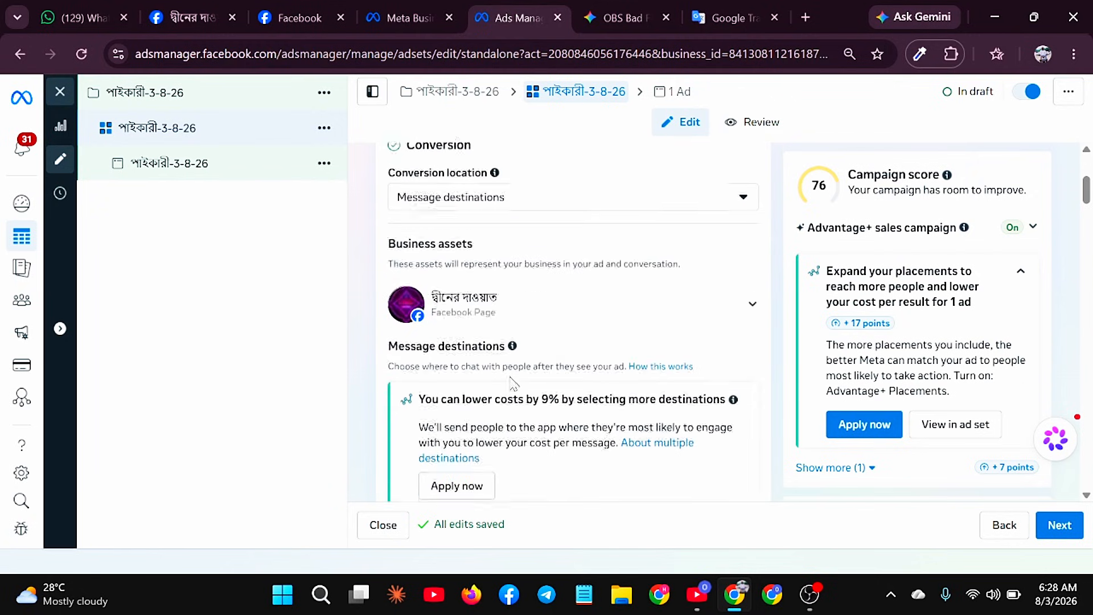
scroll(531, 293, down, 3)
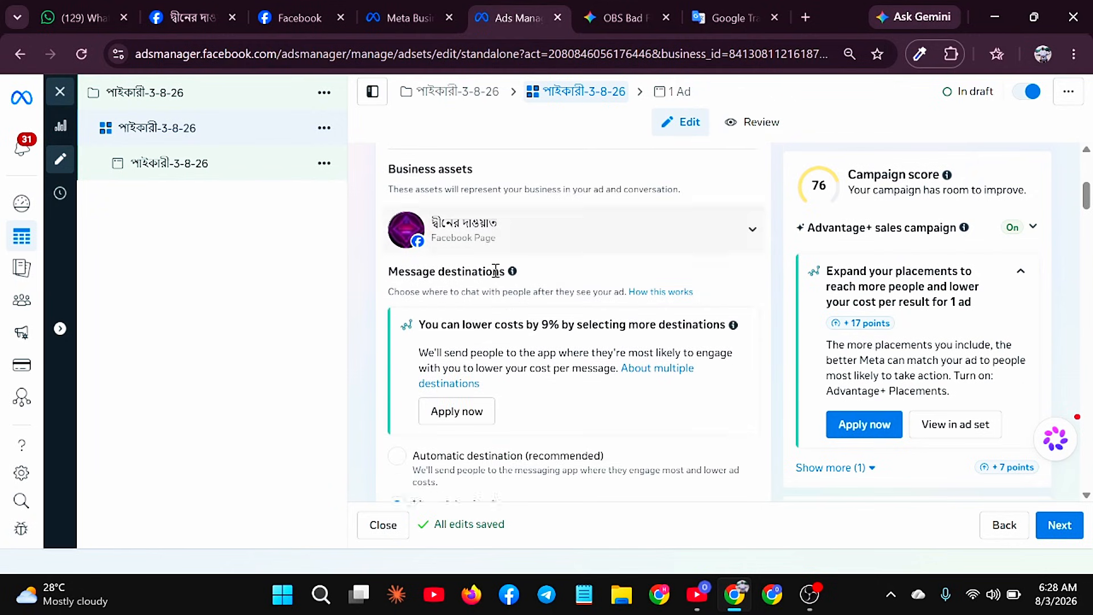
scroll(570, 418, down, 3)
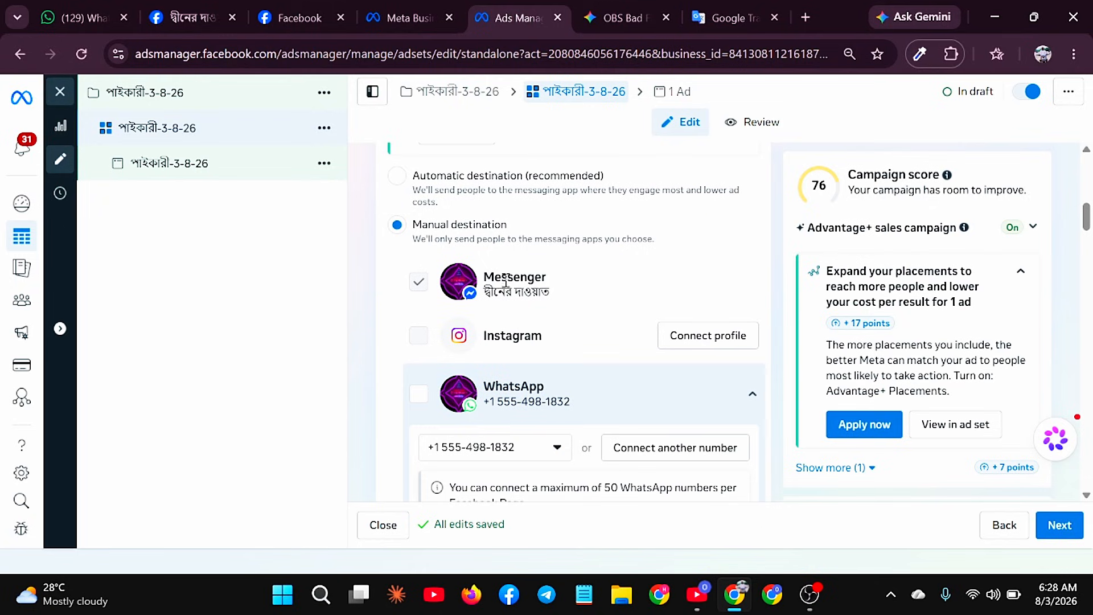
scroll(574, 336, down, 3)
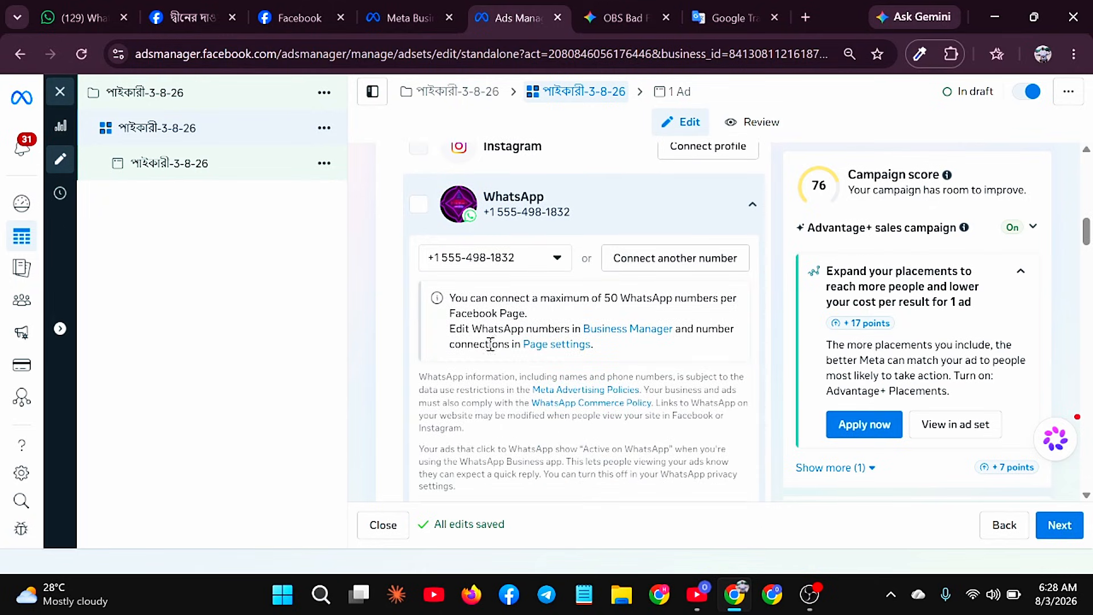
scroll(485, 332, down, 5)
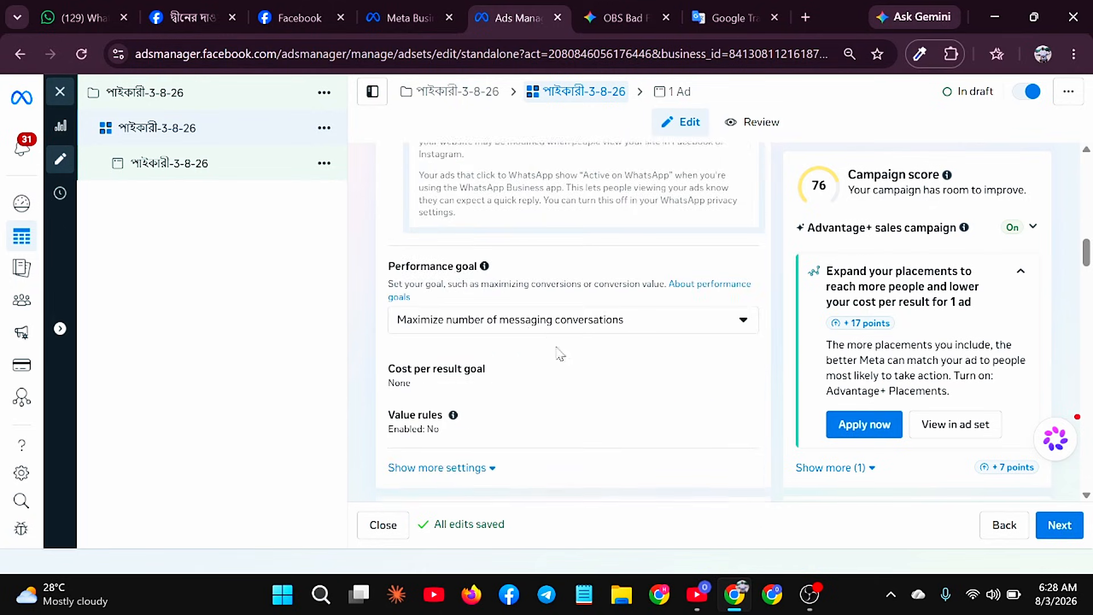
scroll(569, 342, down, 1)
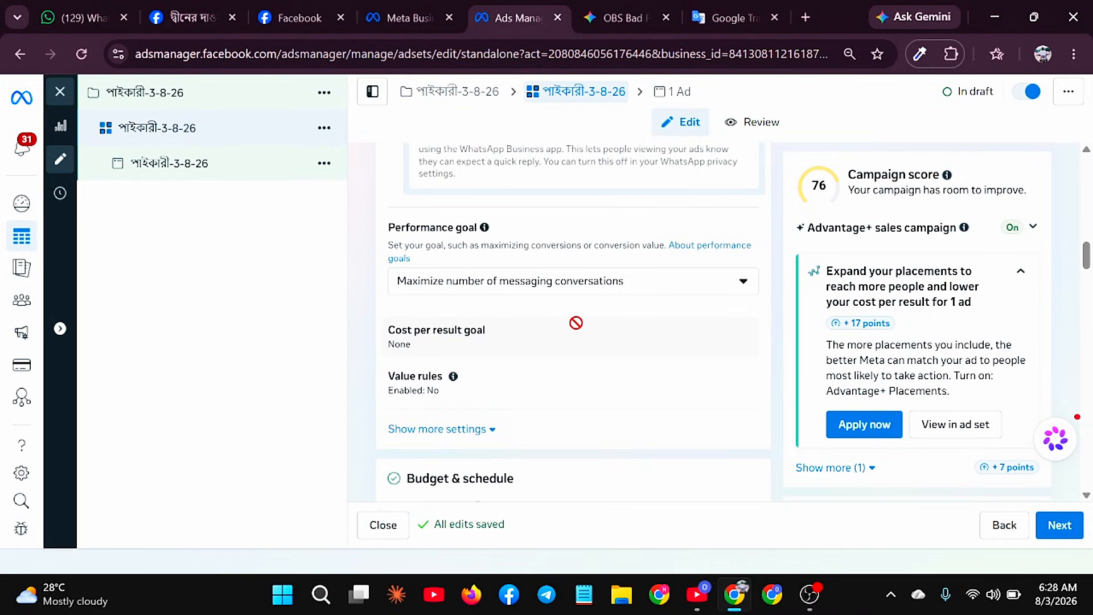
click(632, 291)
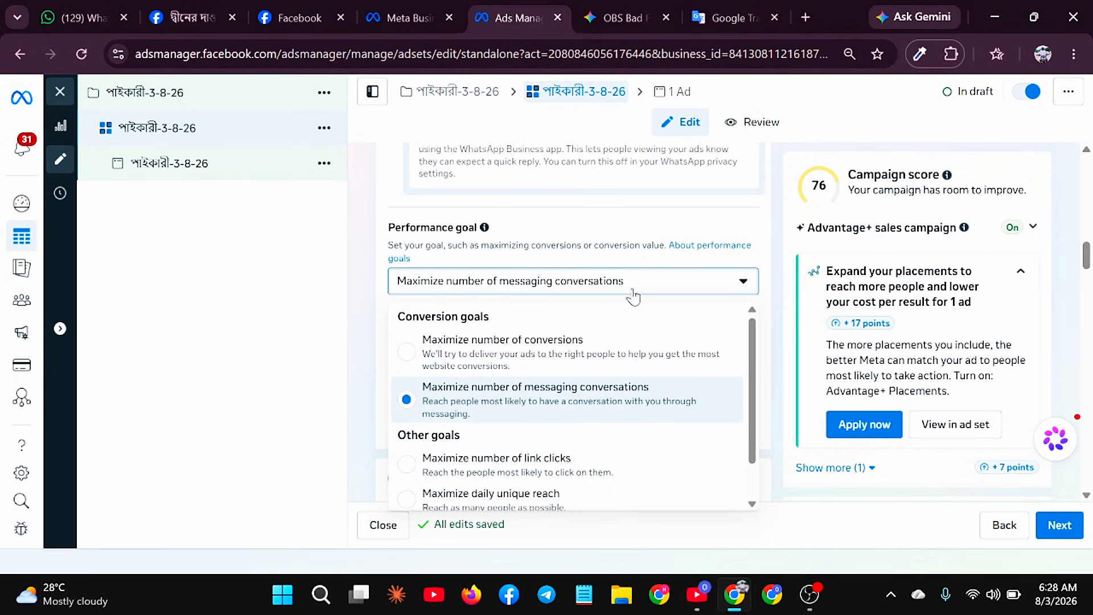
click(634, 289)
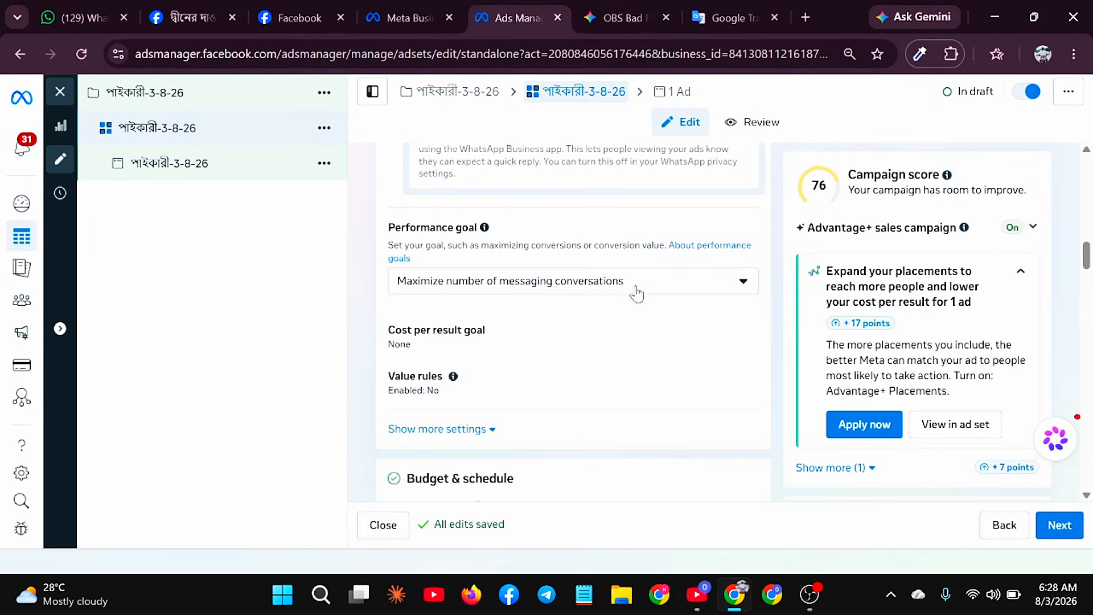
Review the ad set's budget strategy, schedule and audience settings, including location, minimum age, languages, and suggested age and gender
scroll(561, 374, down, 1)
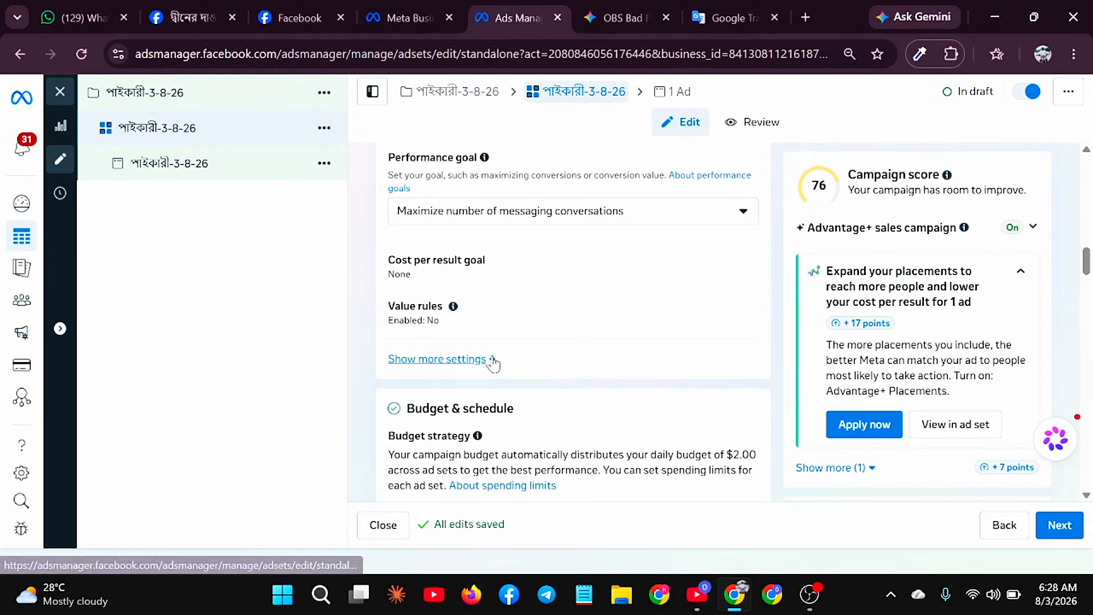
scroll(501, 387, down, 4)
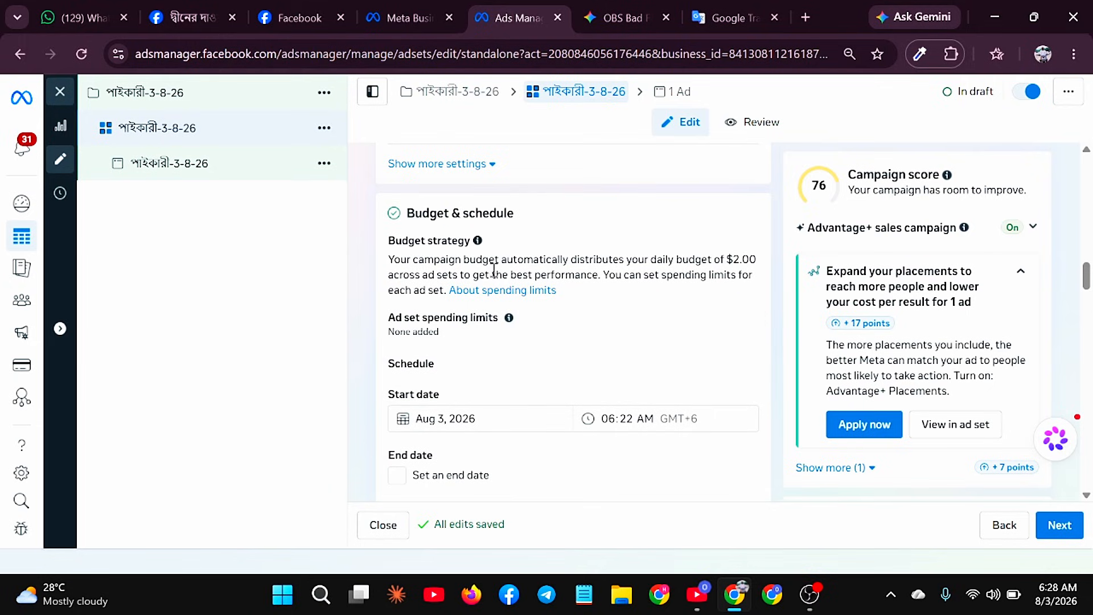
scroll(494, 315, down, 4)
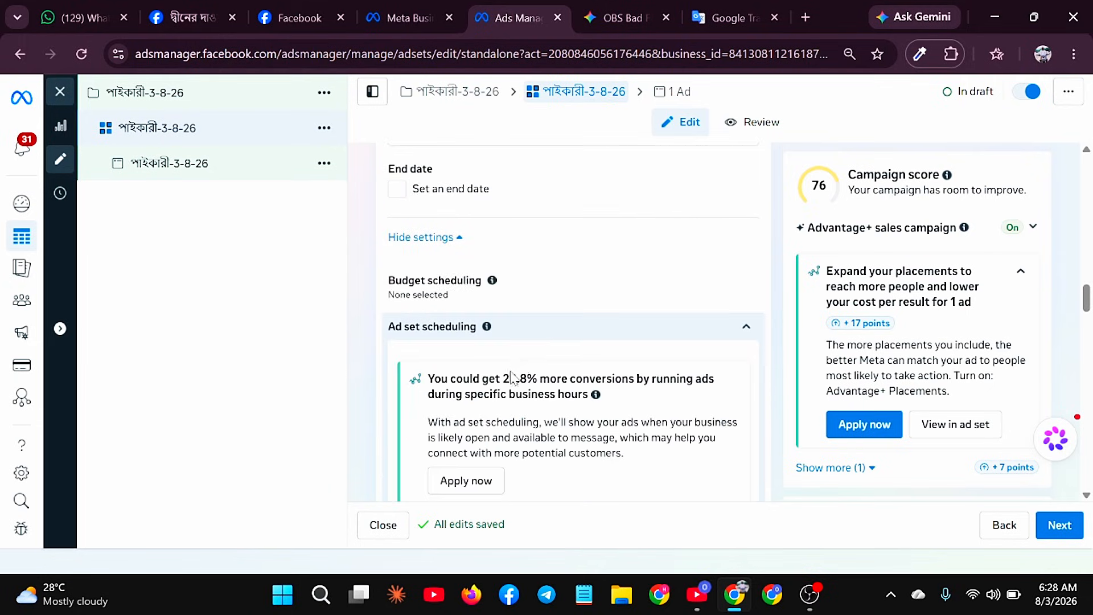
scroll(518, 350, down, 8)
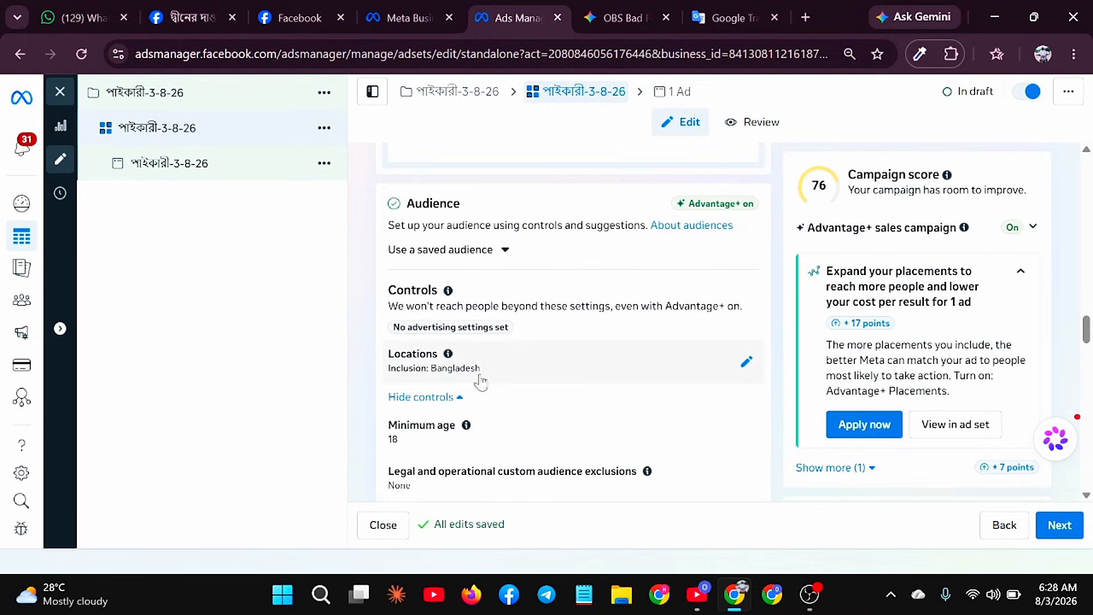
scroll(501, 347, down, 1)
scroll(493, 341, down, 3)
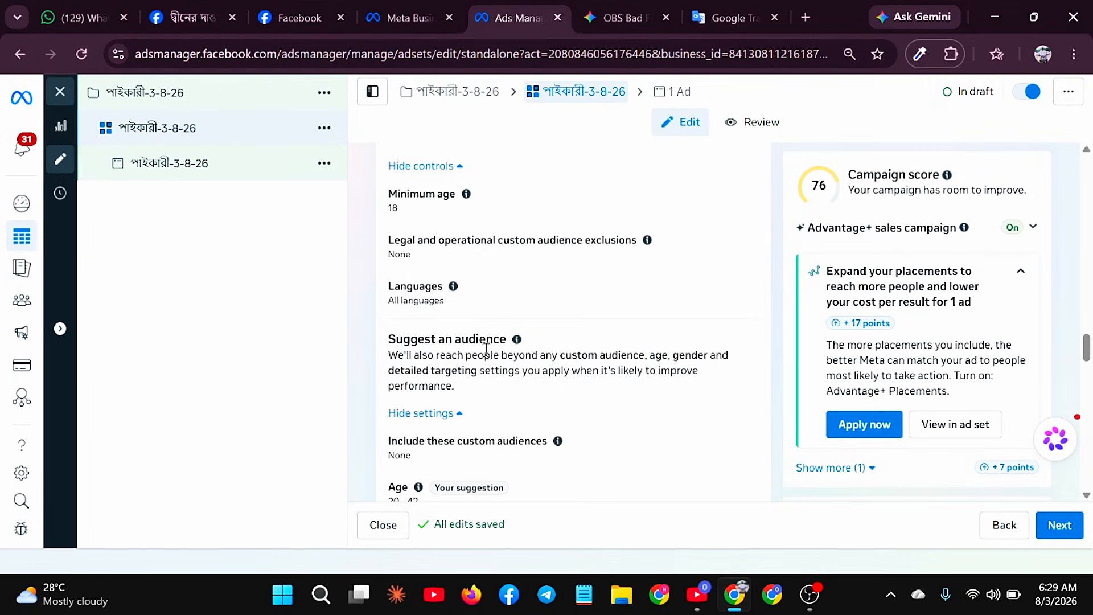
scroll(496, 434, down, 1)
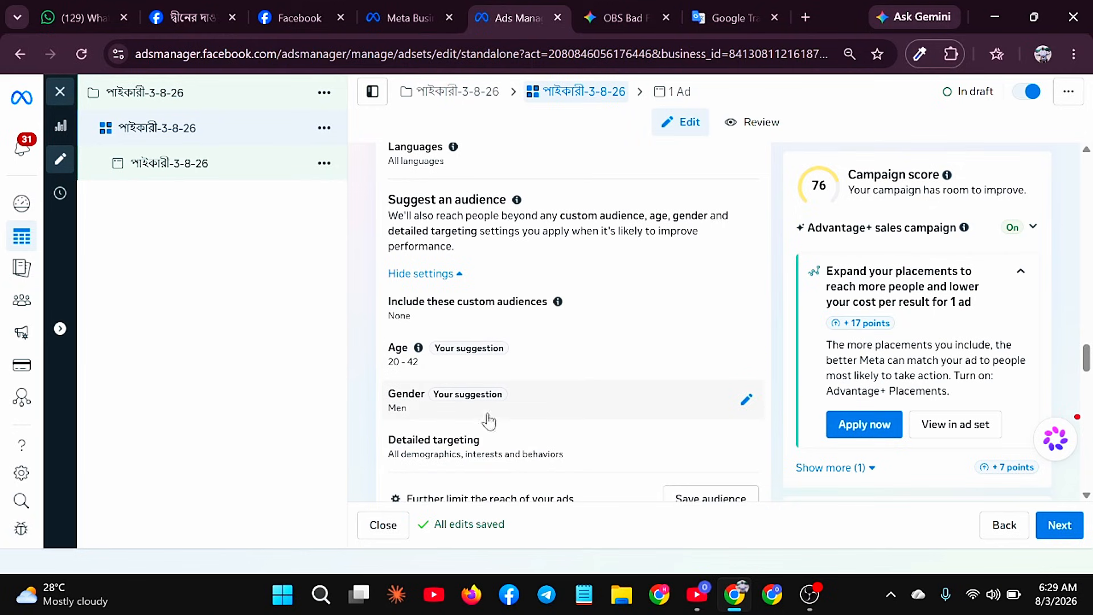
scroll(488, 342, up, 4)
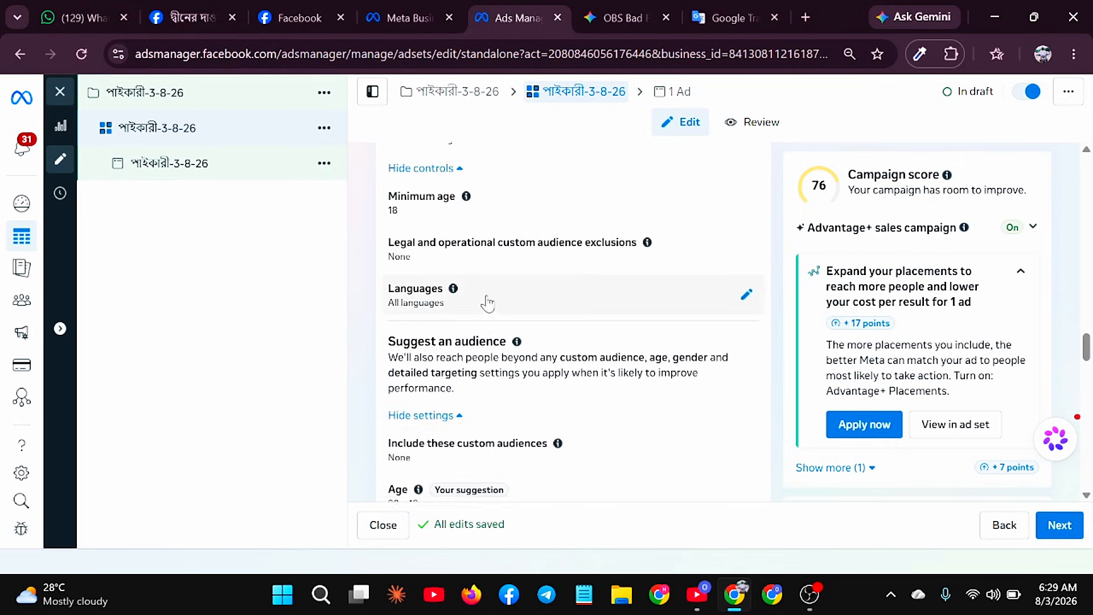
scroll(518, 378, down, 8)
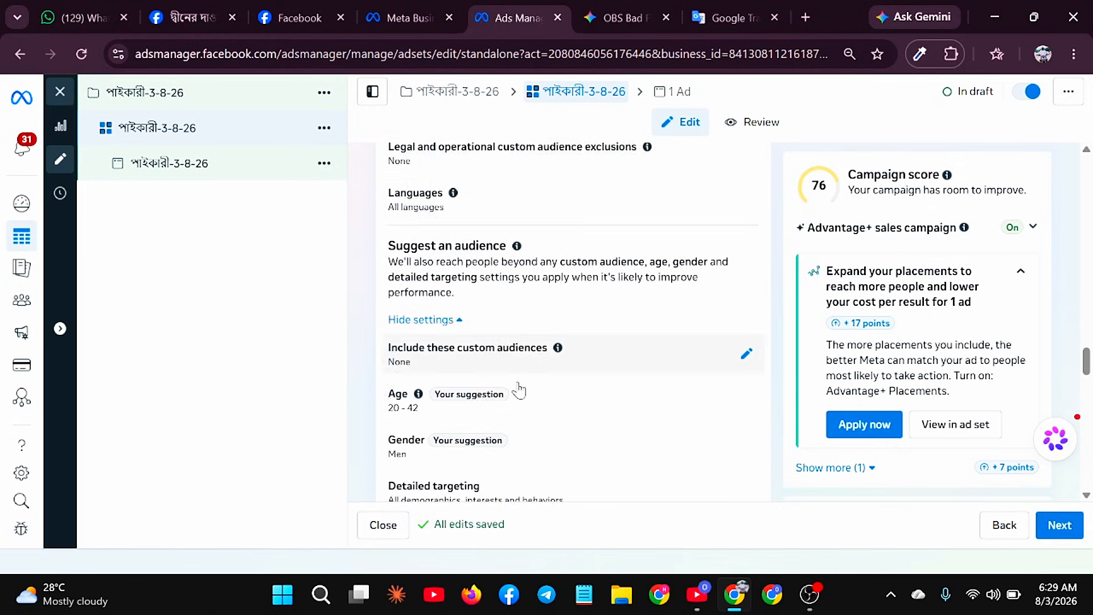
Review the ad set's placement settings, including platforms, placement controls and excluded placements, plus the Brand safety and suitability section
scroll(512, 393, down, 11)
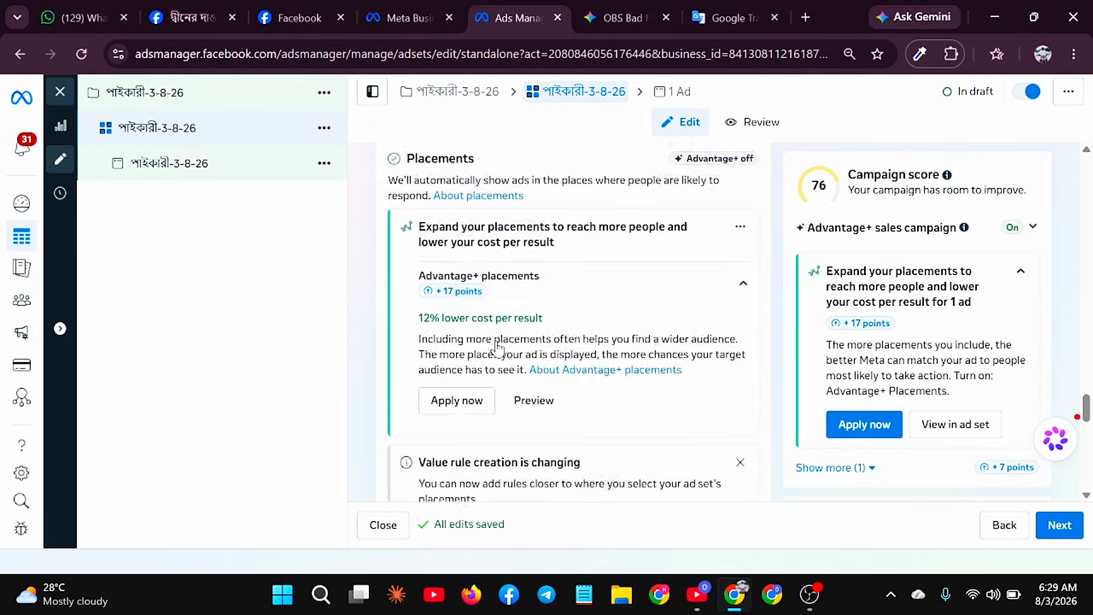
scroll(497, 342, down, 5)
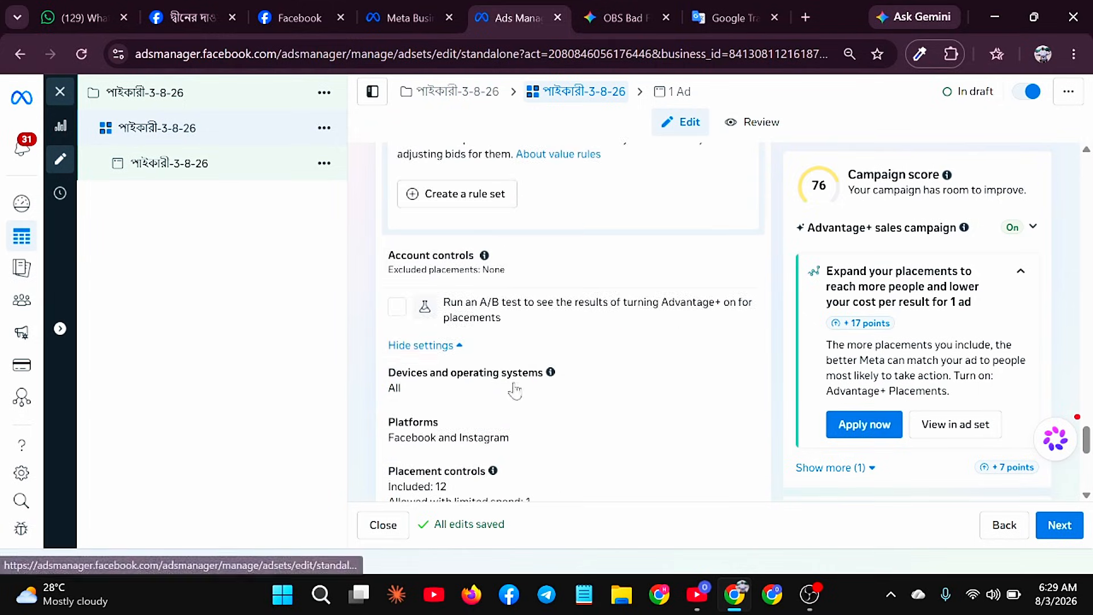
scroll(563, 376, down, 2)
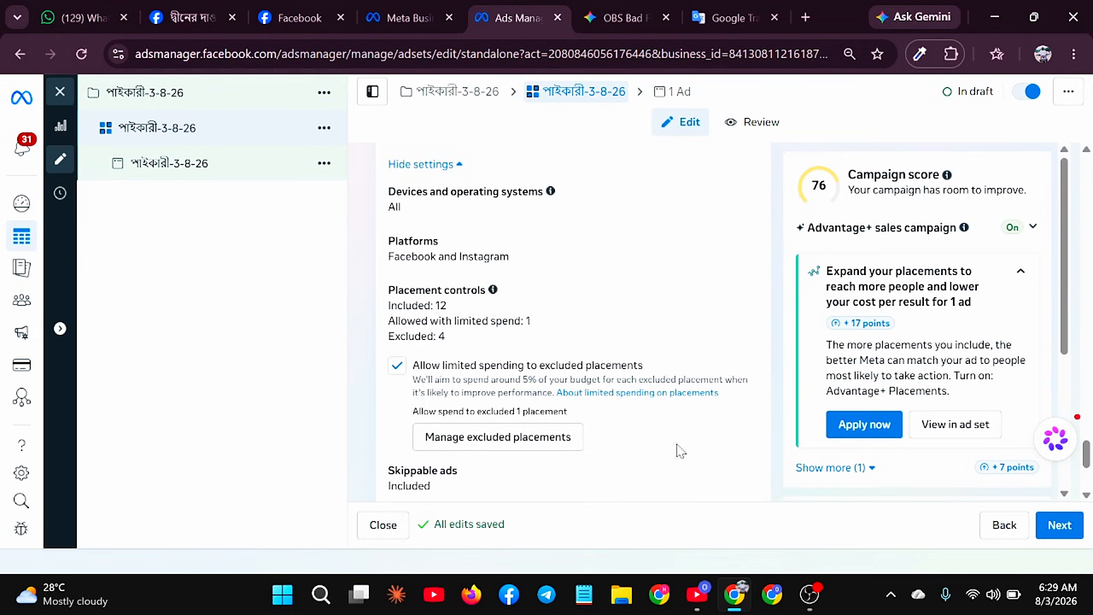
scroll(541, 404, down, 2)
scroll(541, 405, down, 2)
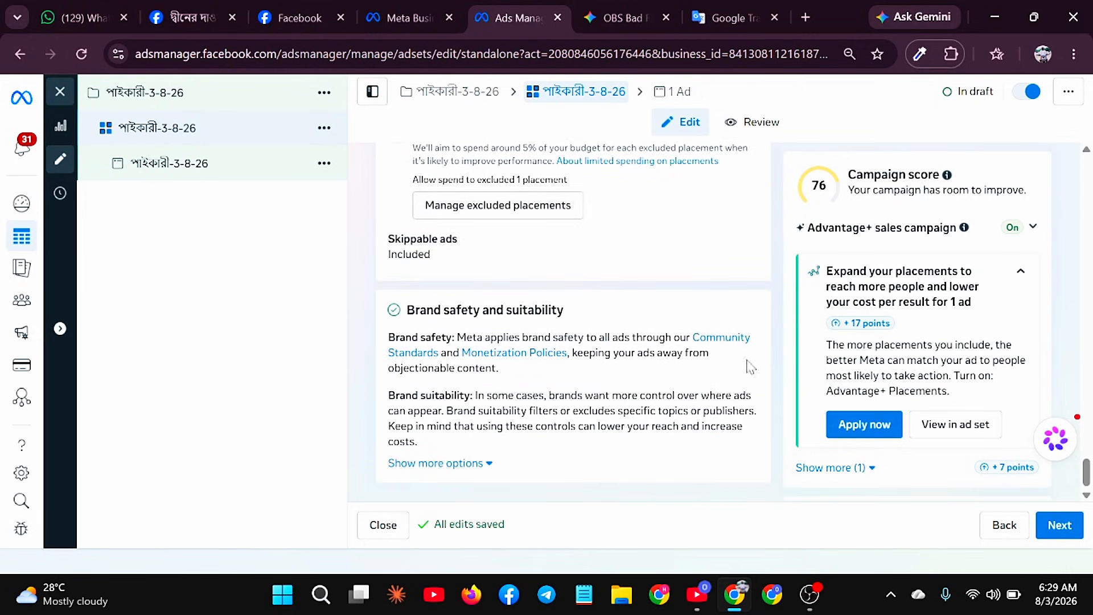
Open the ad পাইকারী-3-8-26, check its identity, setup, creative, chat template and tracking settings, and publish the campaign
click(198, 178)
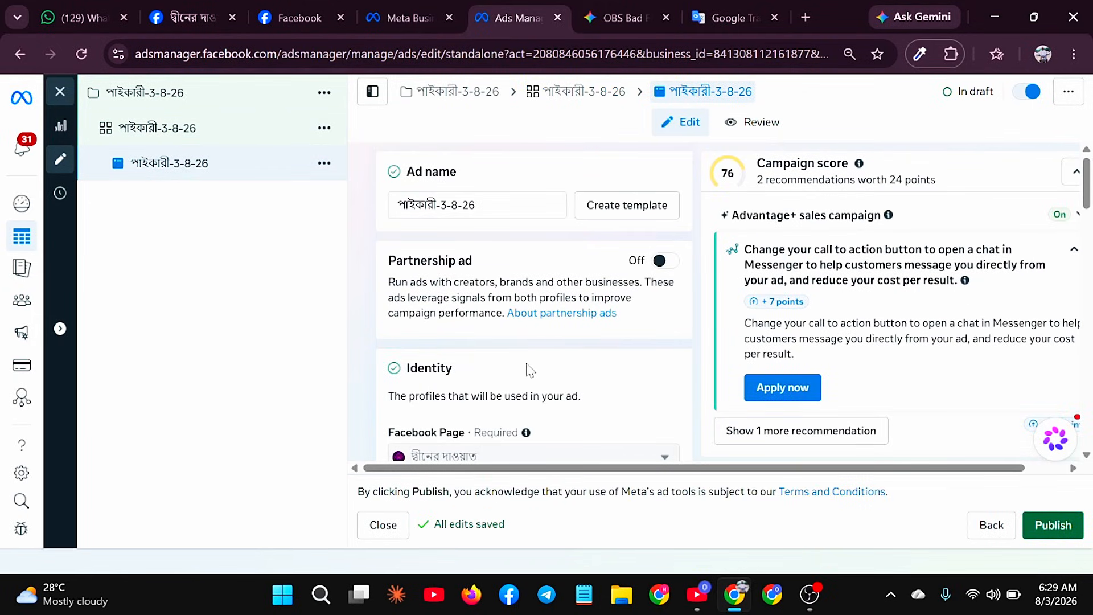
scroll(530, 370, down, 5)
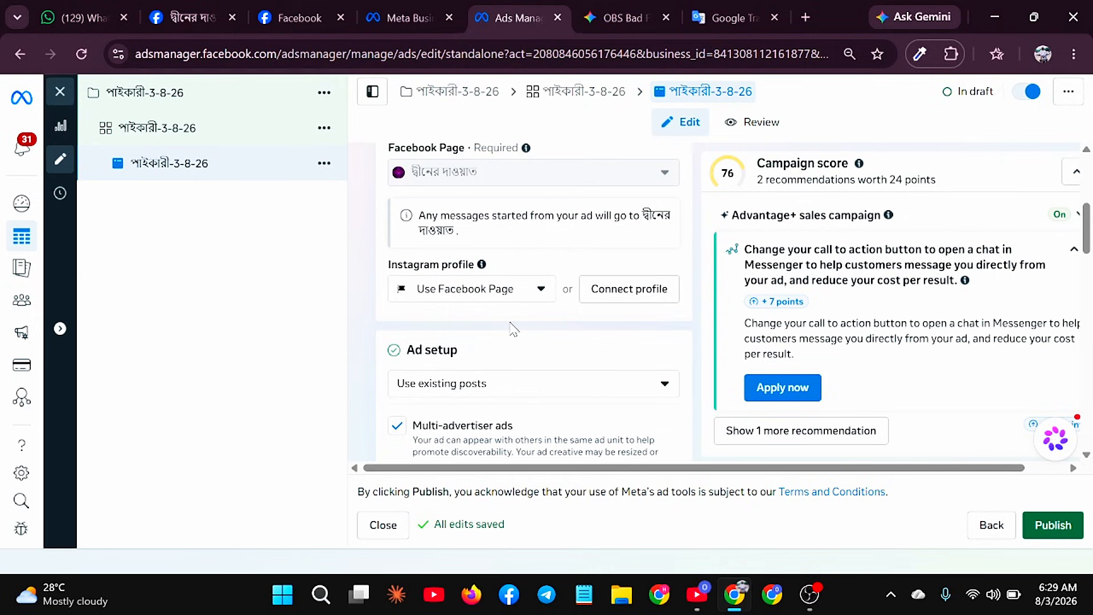
scroll(549, 377, down, 5)
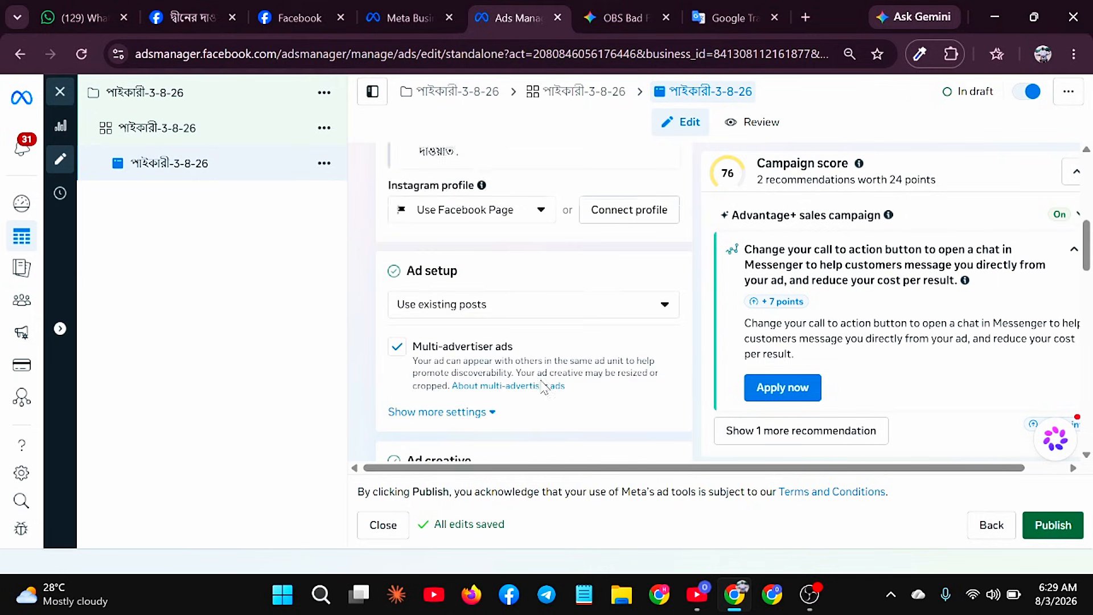
scroll(562, 392, down, 6)
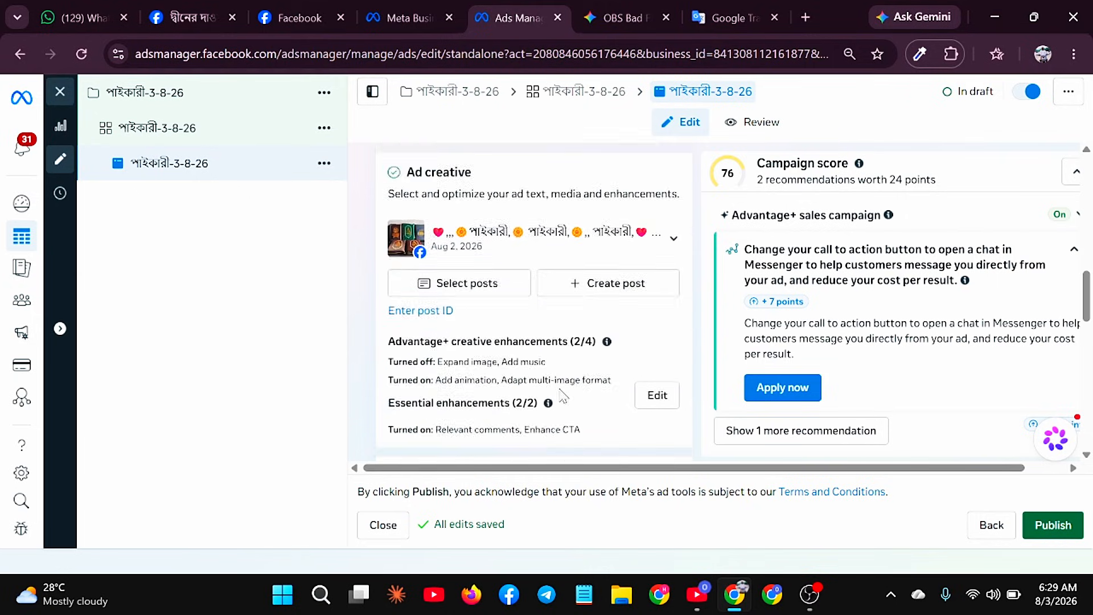
scroll(563, 391, down, 3)
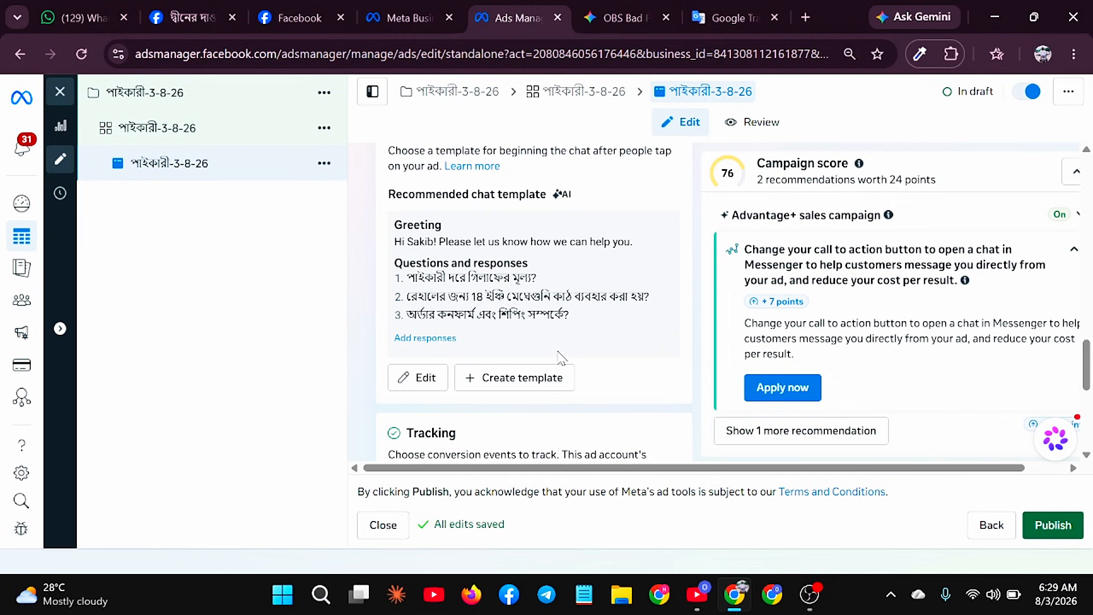
scroll(555, 365, down, 6)
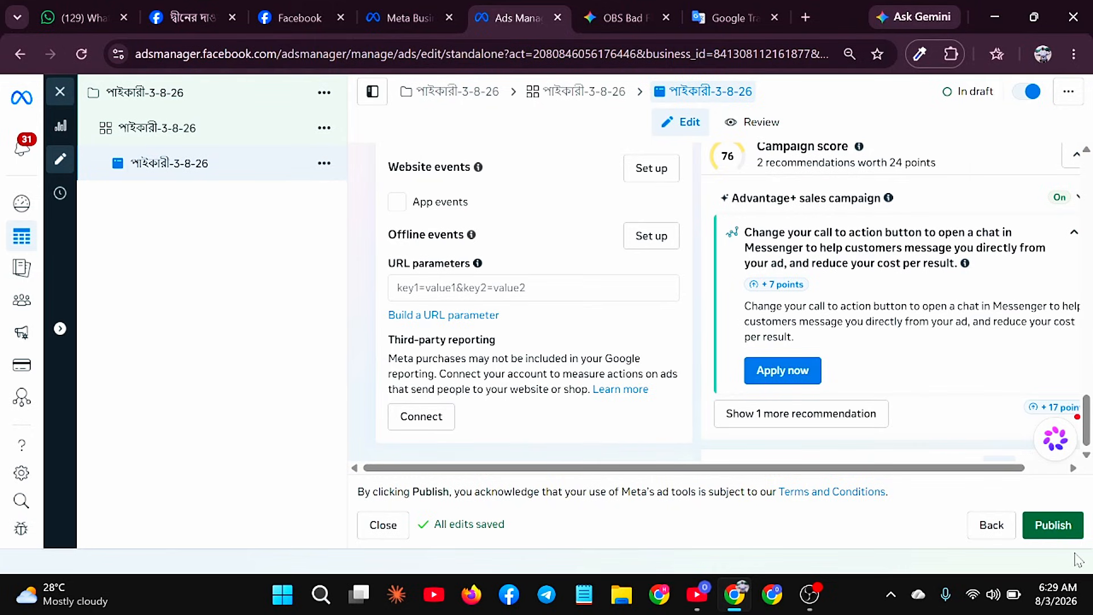
click(1053, 525)
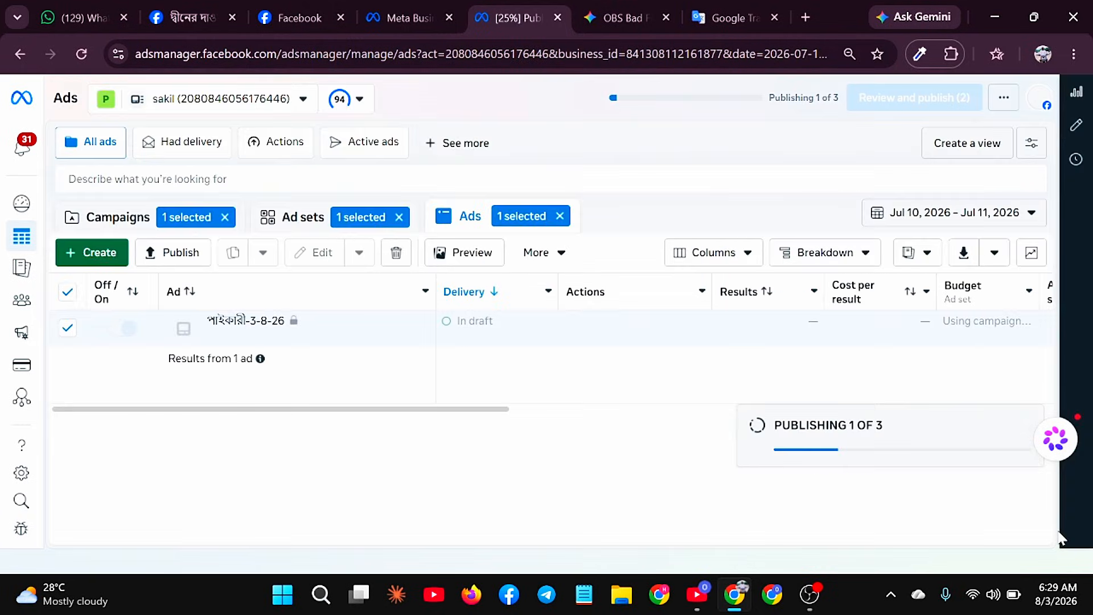